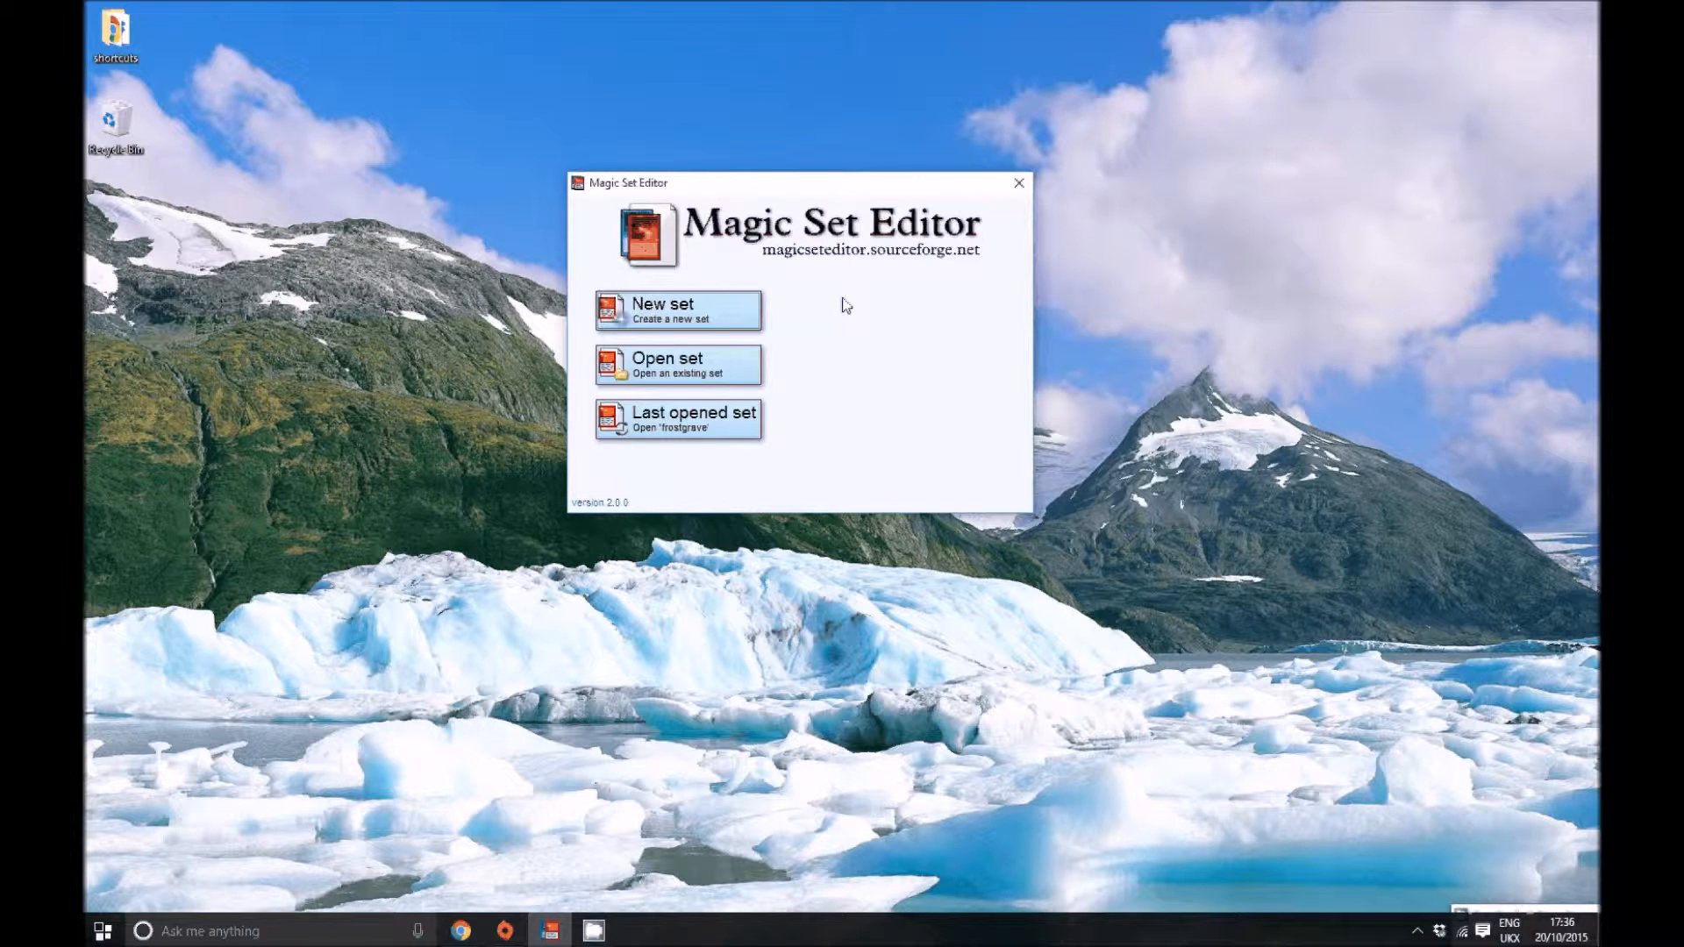
Create a new Magic the Gathering set using the Modern Style card style.
left_click(690, 311)
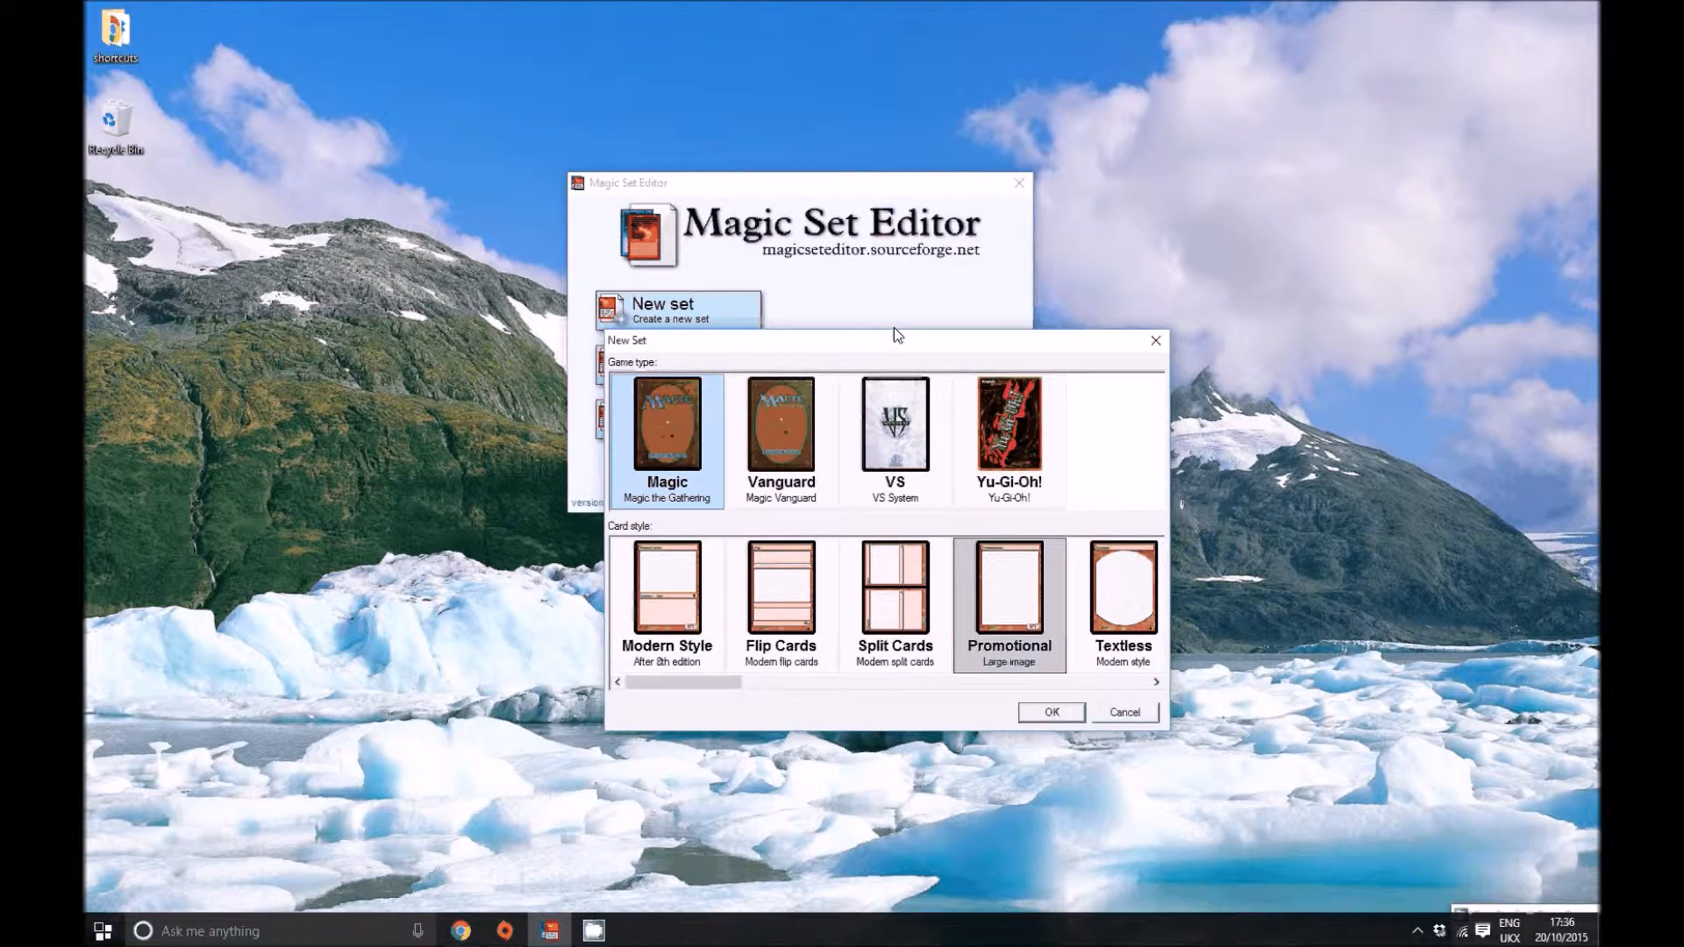
left_click_drag(892, 331, 945, 218)
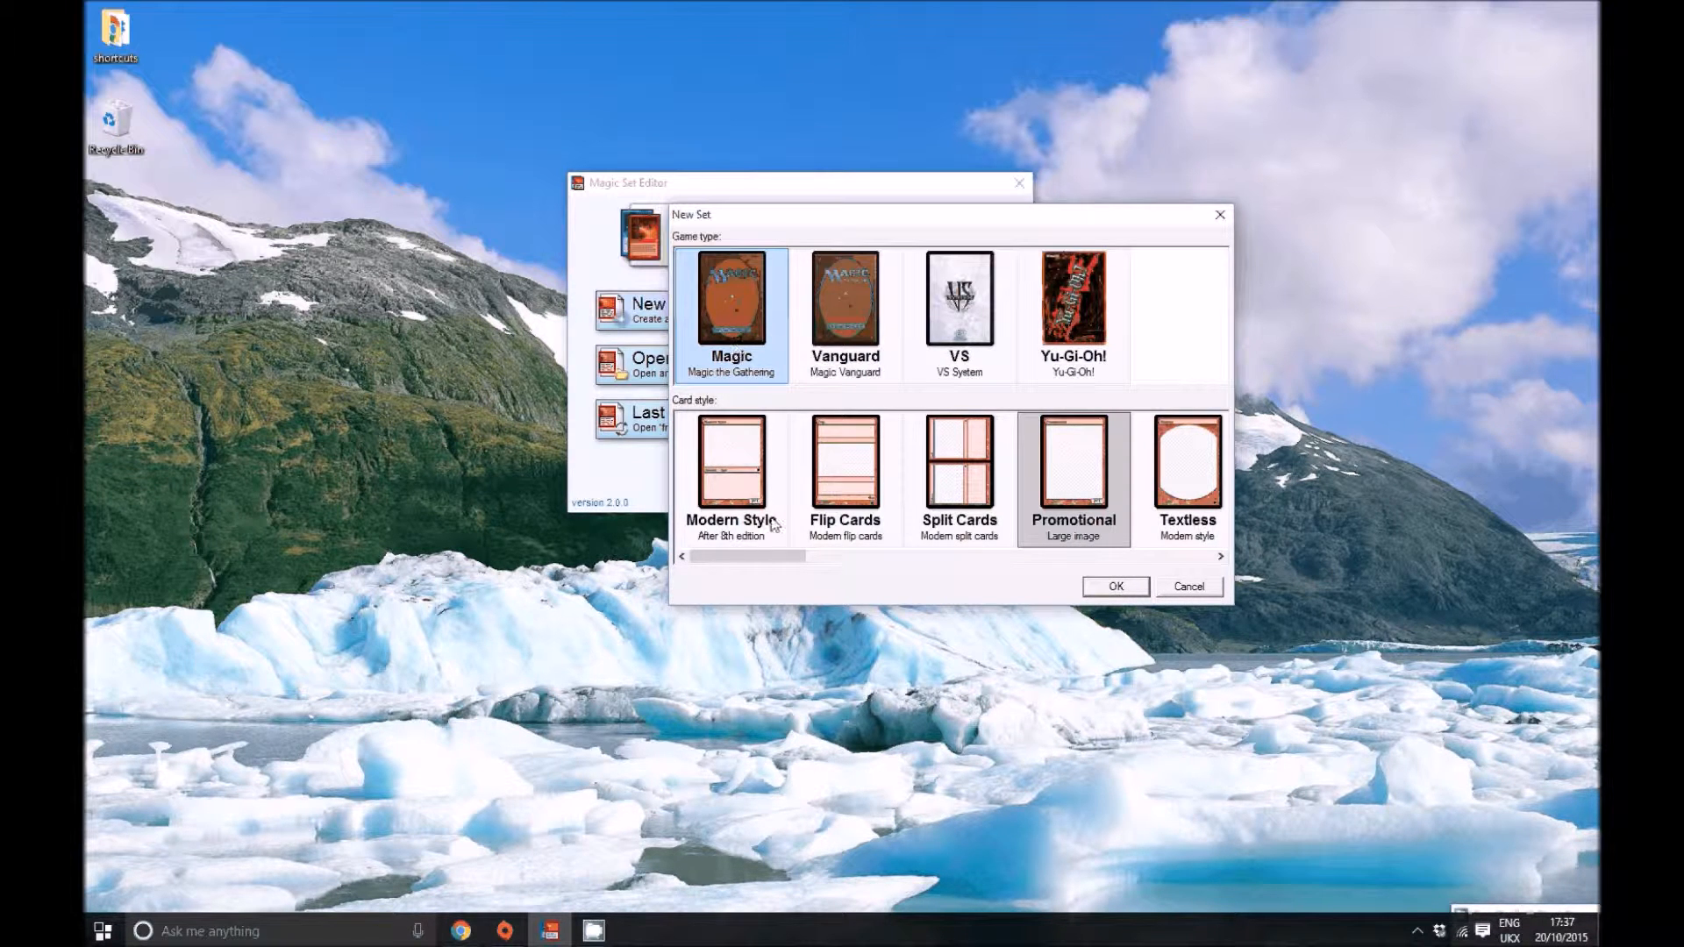
left_click(737, 452)
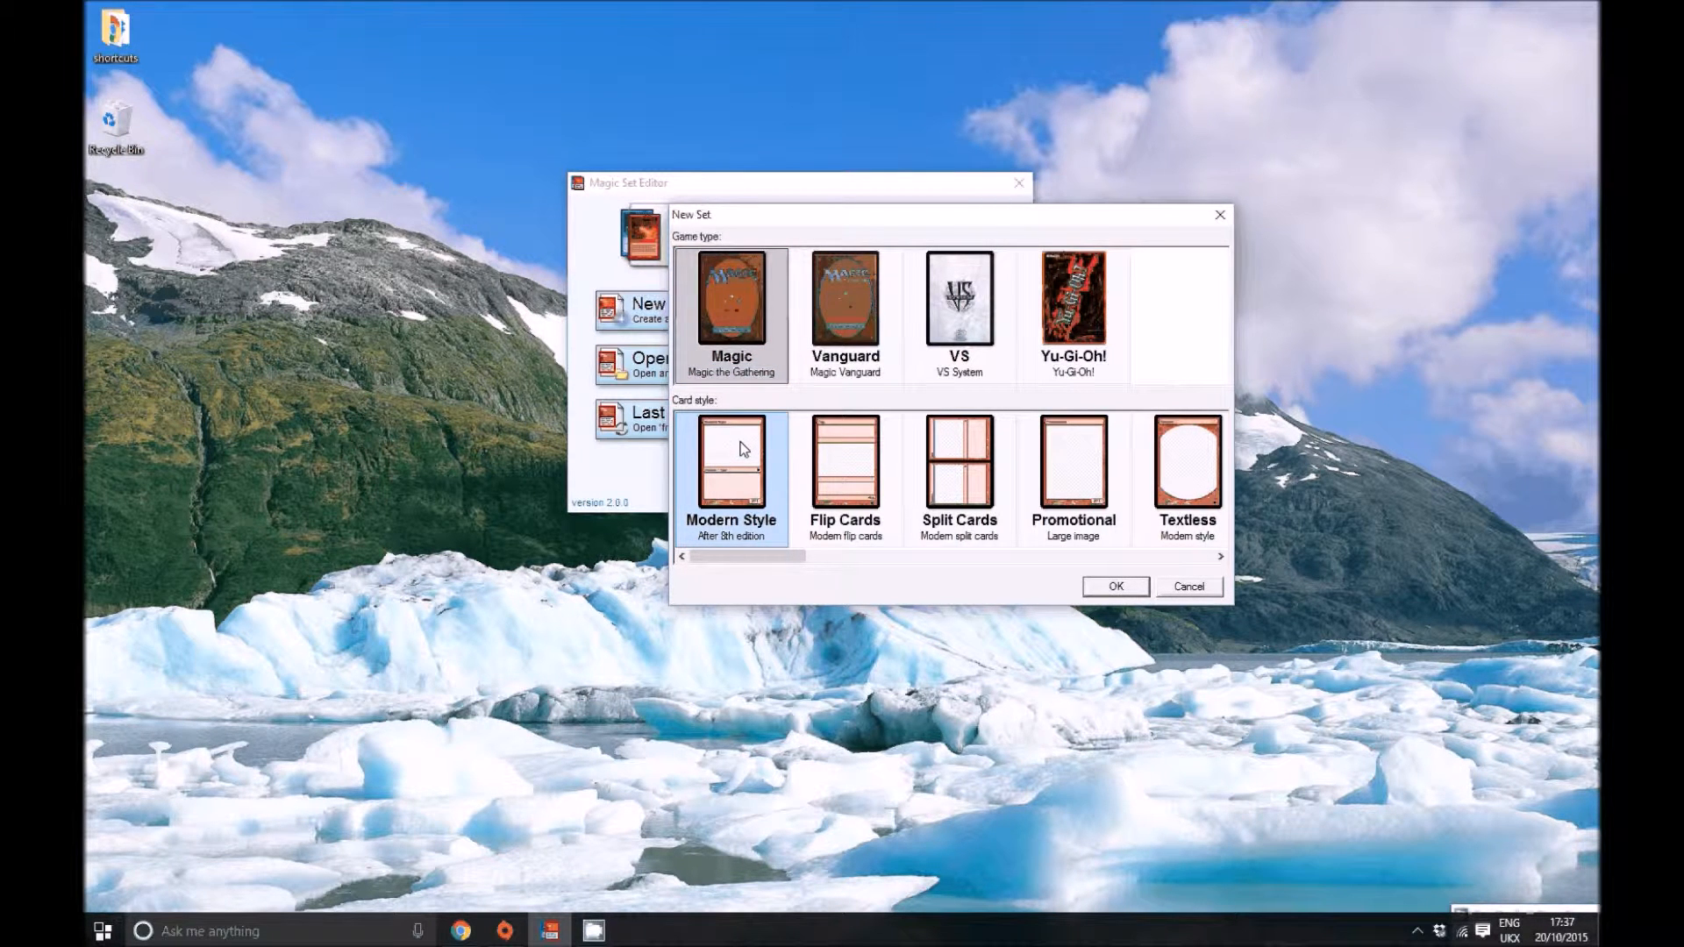
double_click(744, 449)
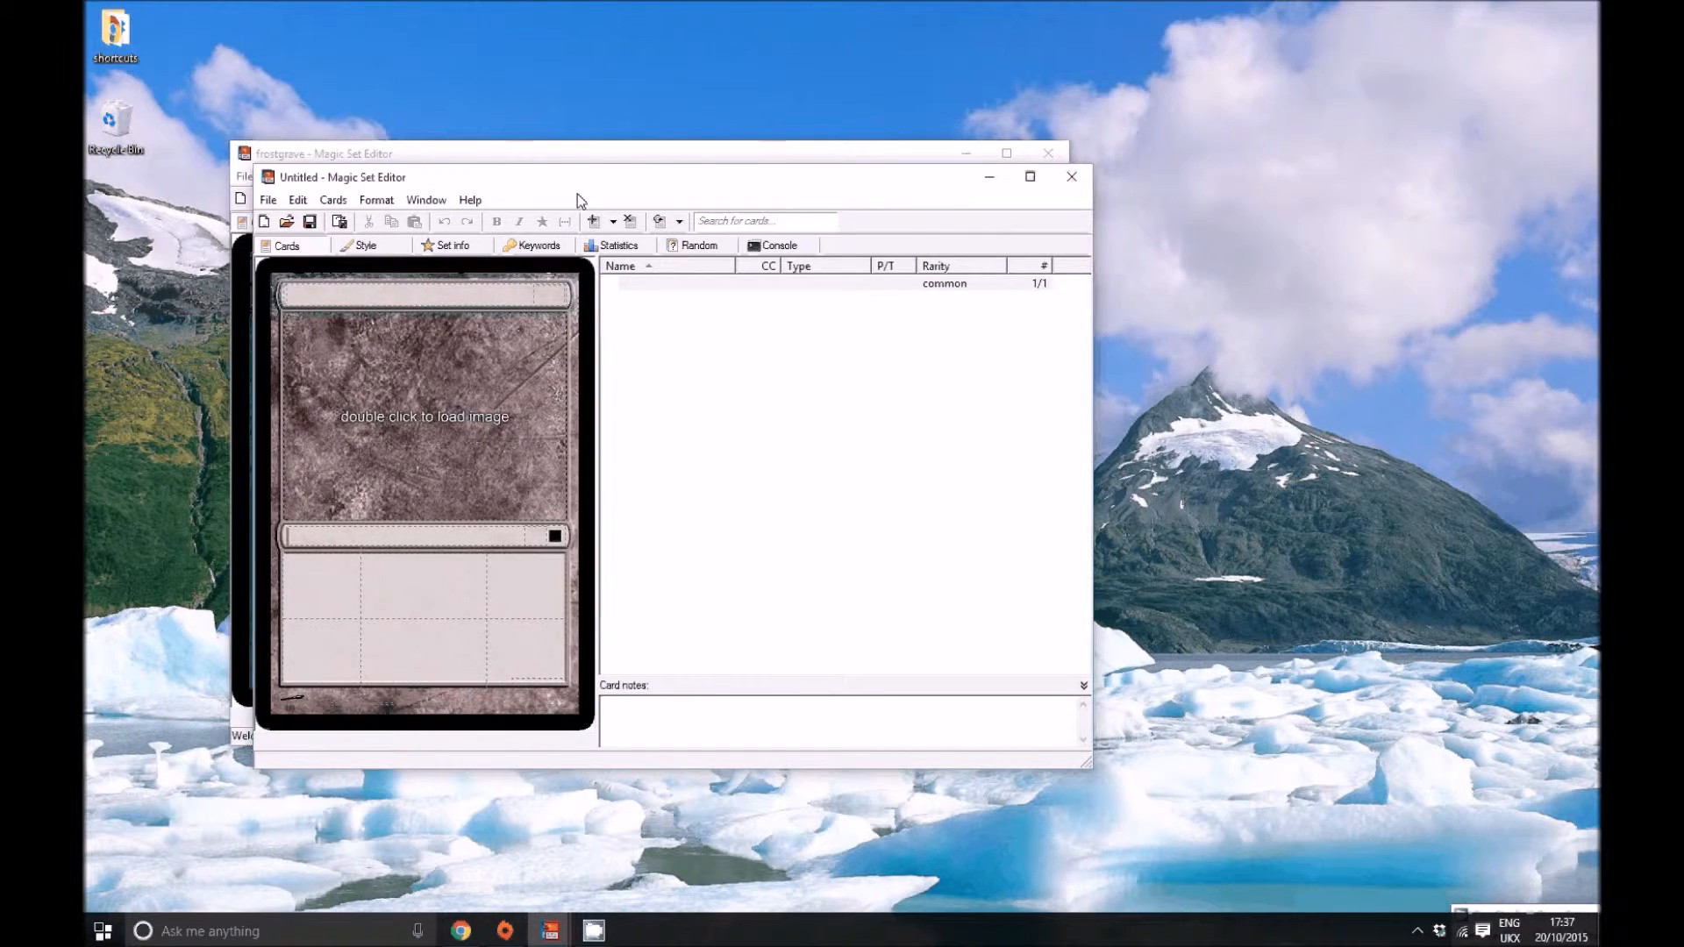
left_click(962, 154)
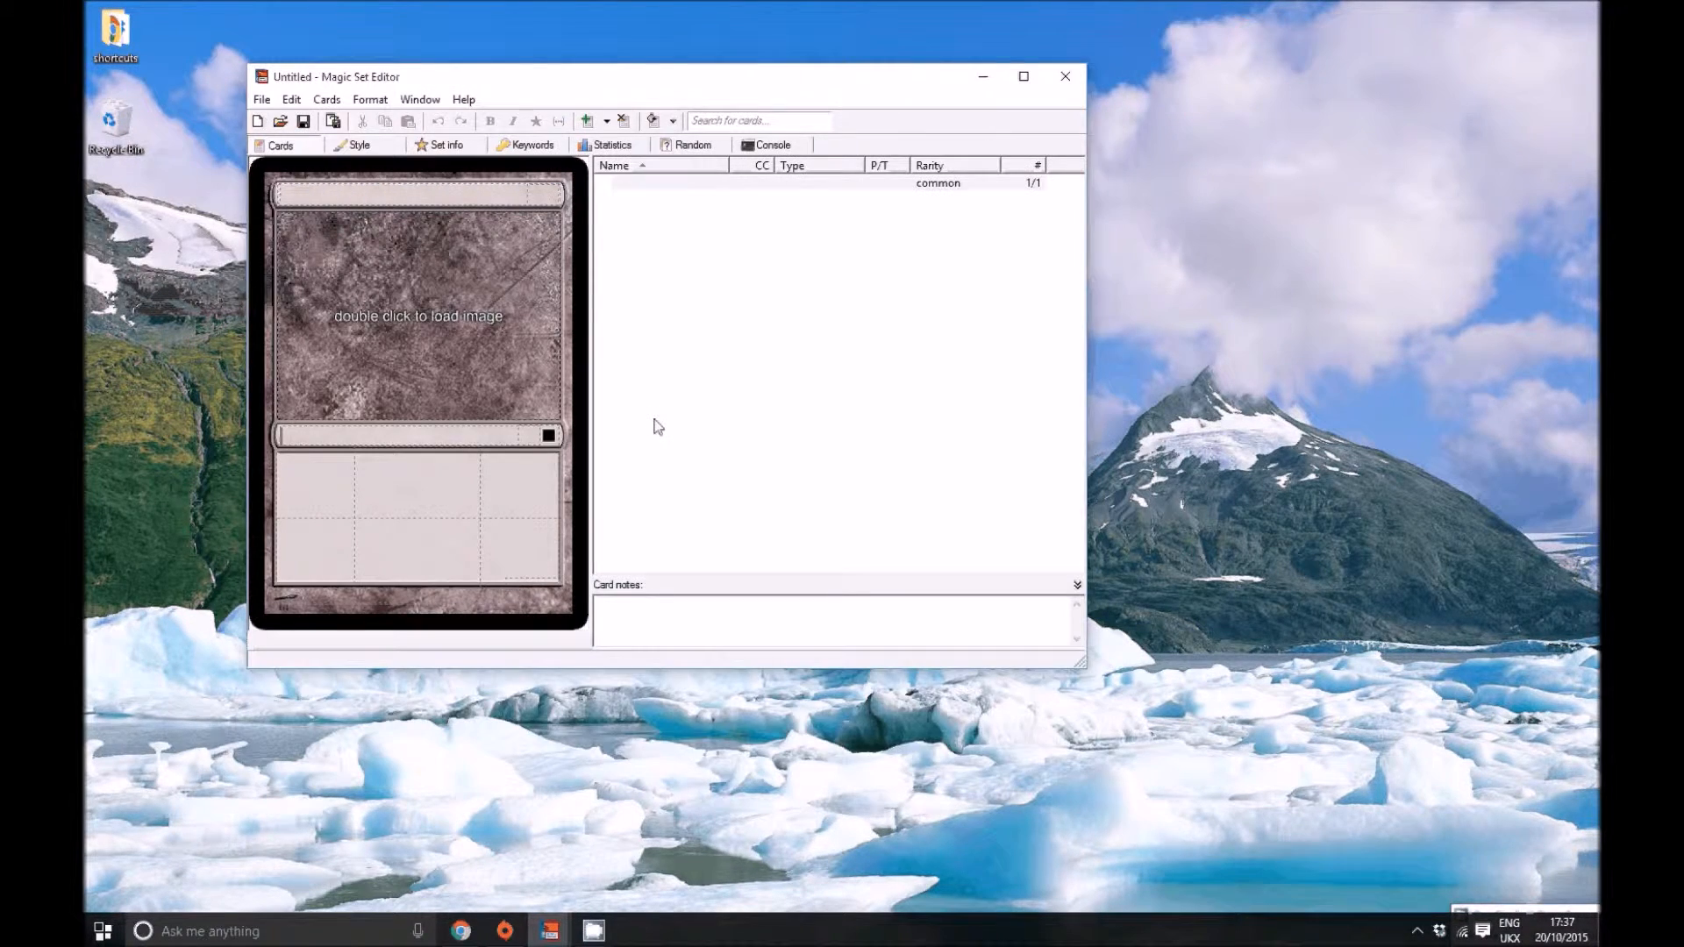
Set the blank card's frame color to blue.
right_click(561, 286)
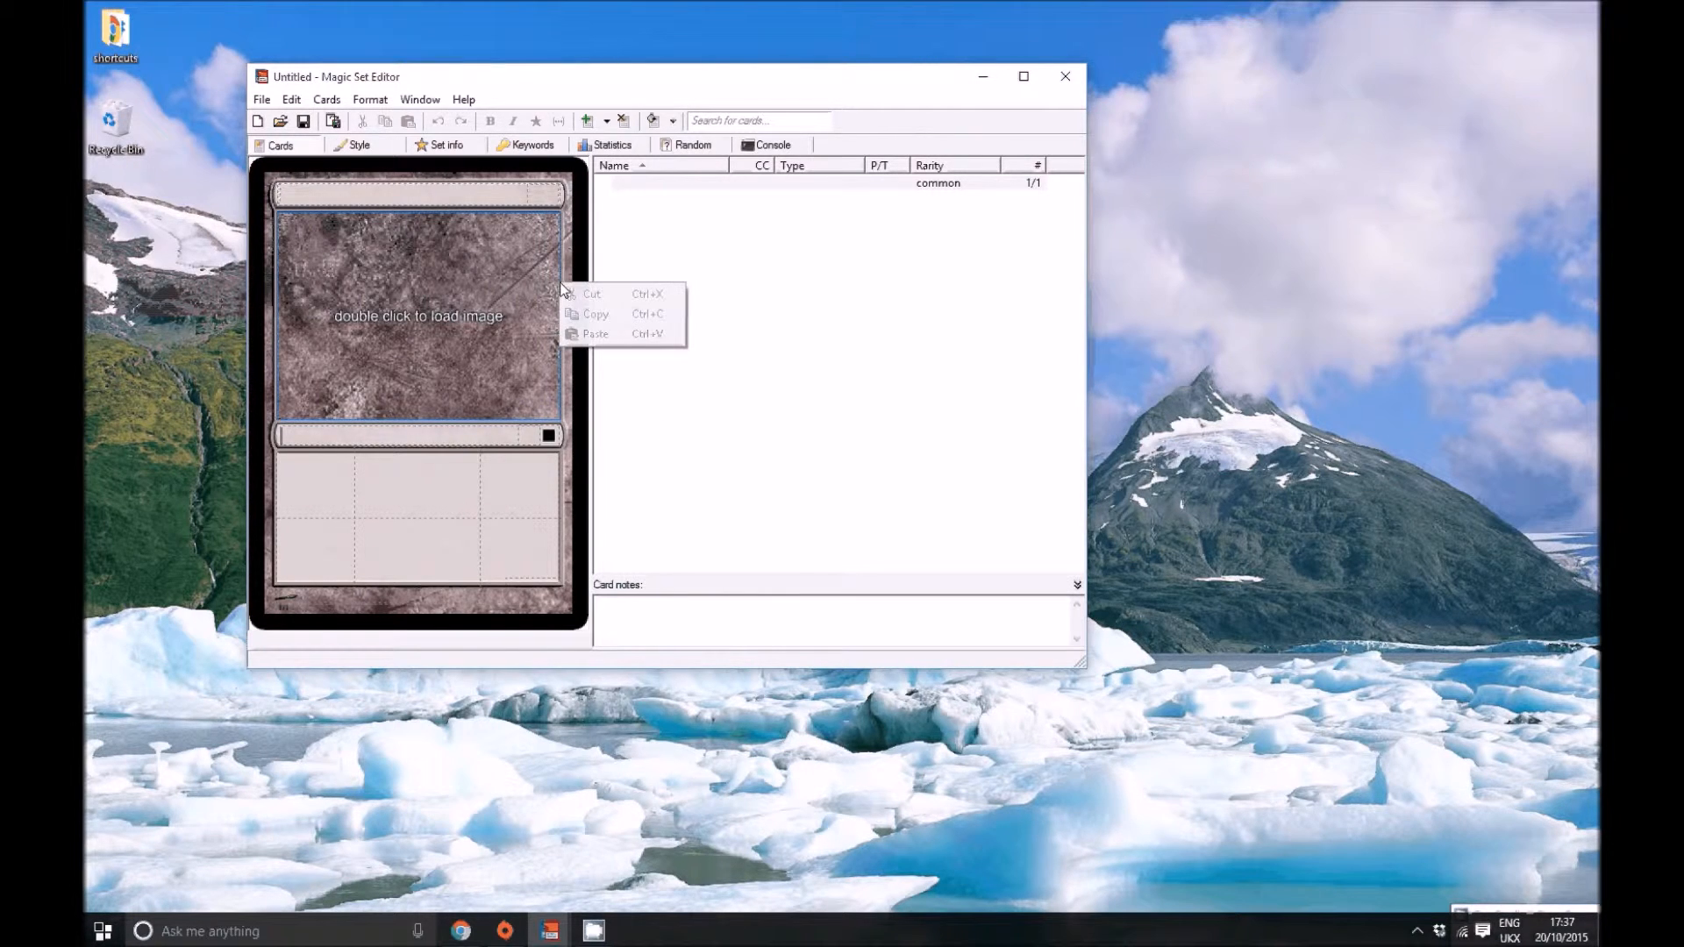
right_click(566, 284)
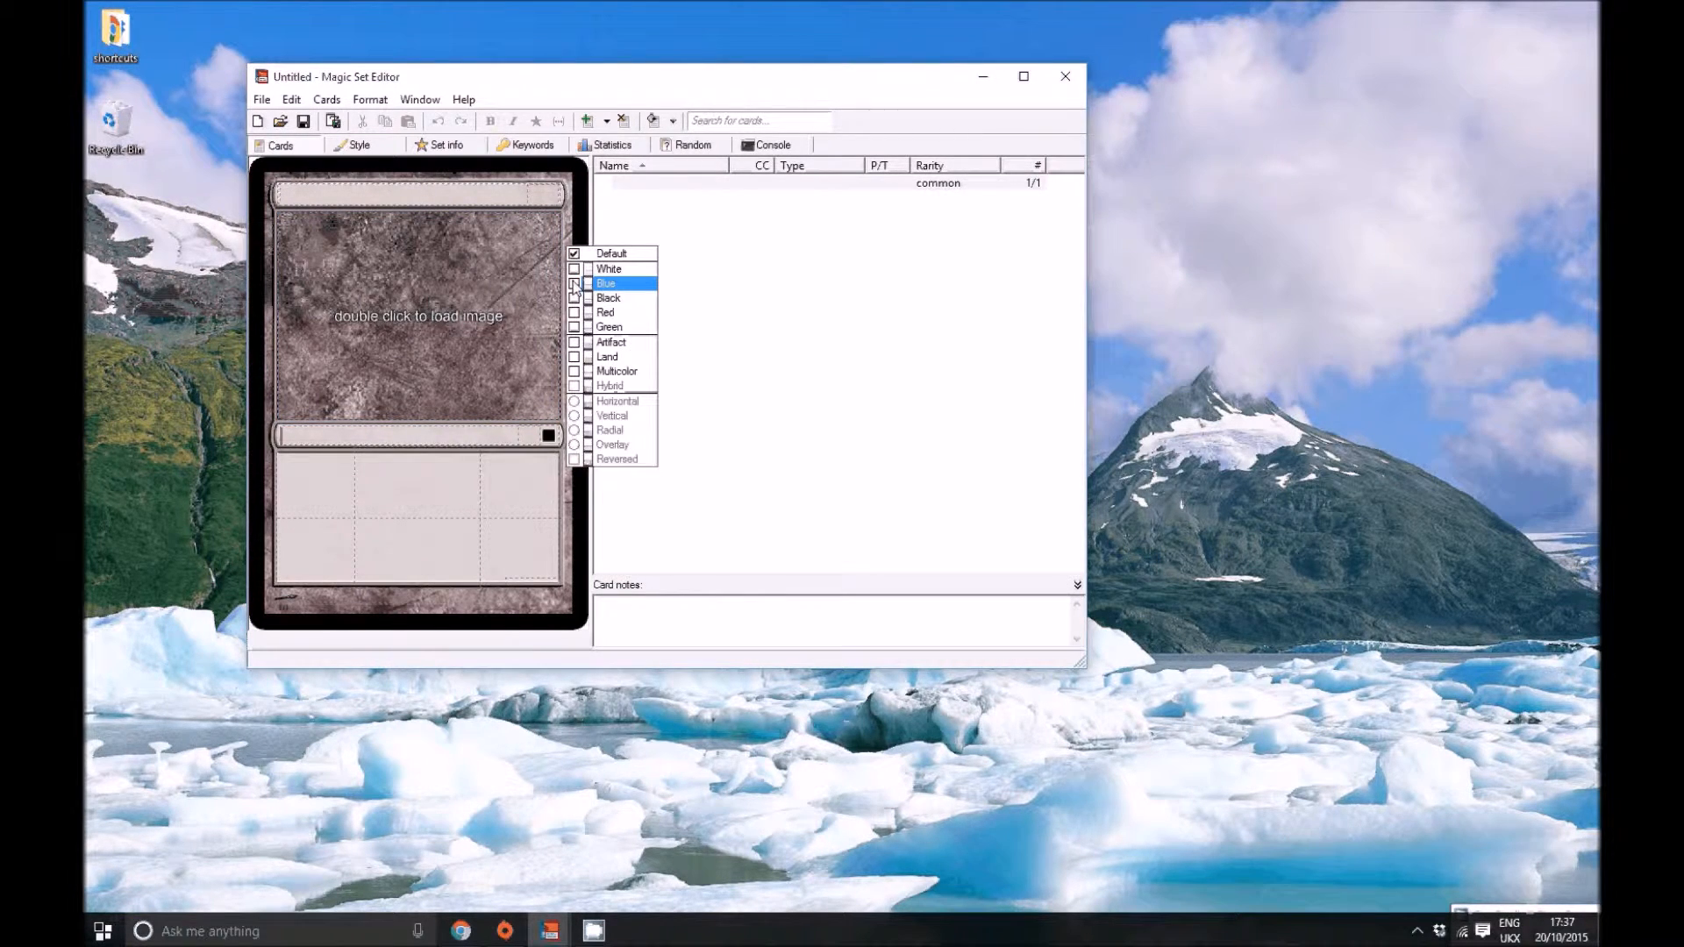
left_click(605, 283)
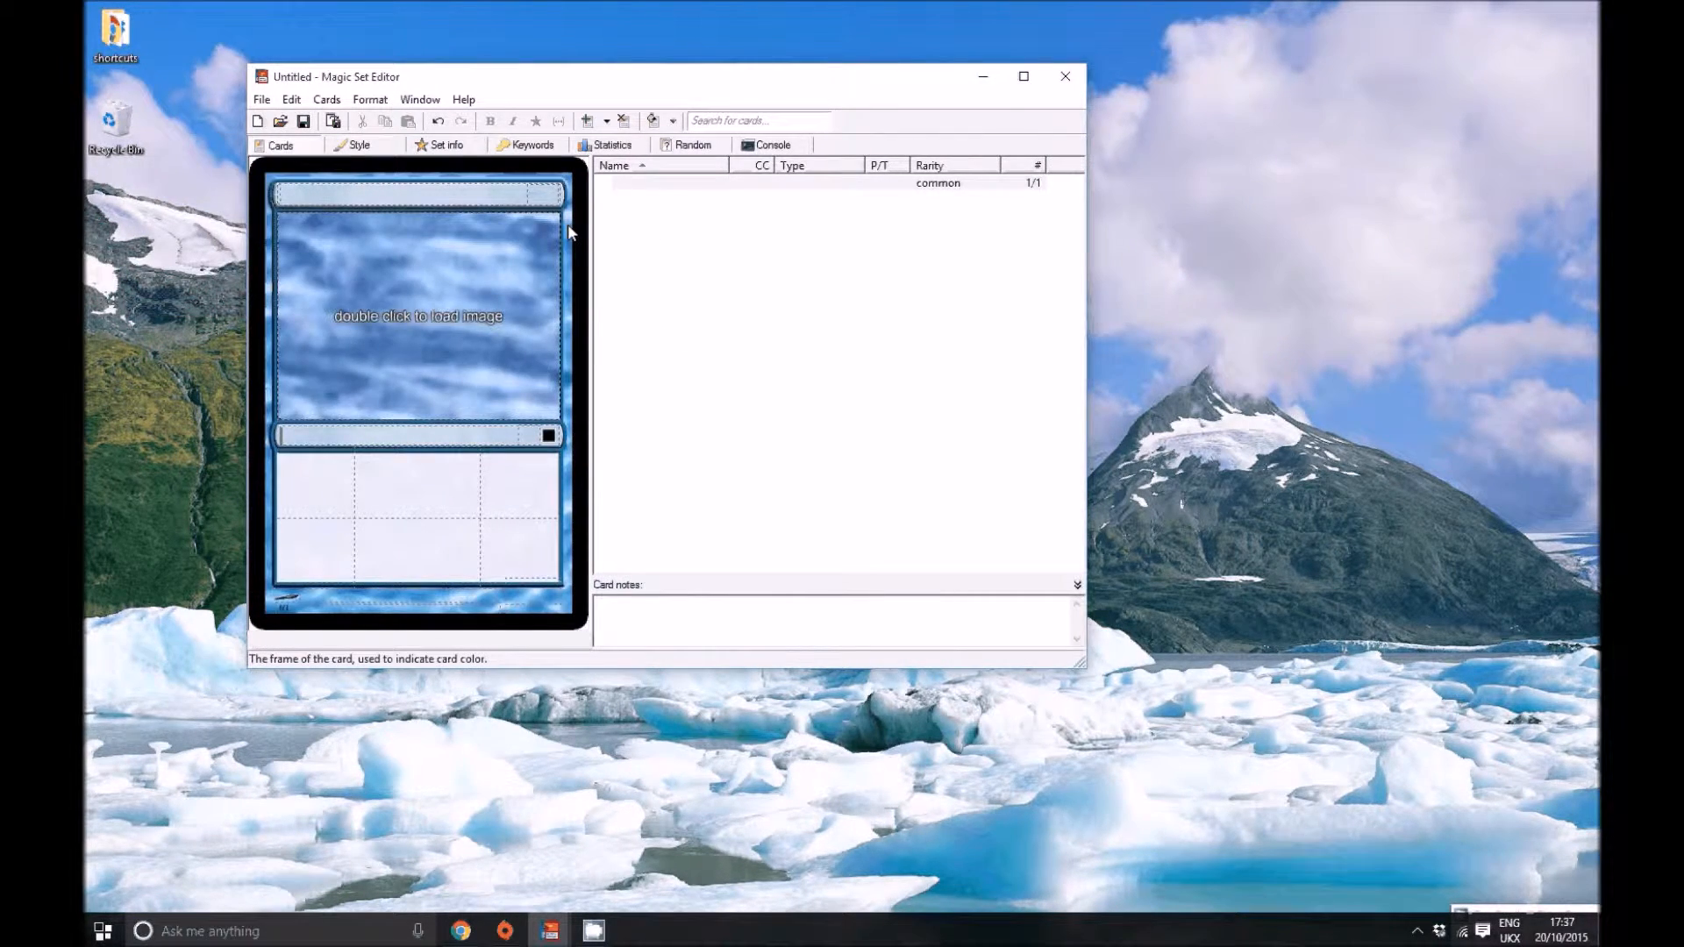
Try blue and red frame combinations, including hybrid, and add green with multicolor on the card.
right_click(568, 228)
left_click(578, 294)
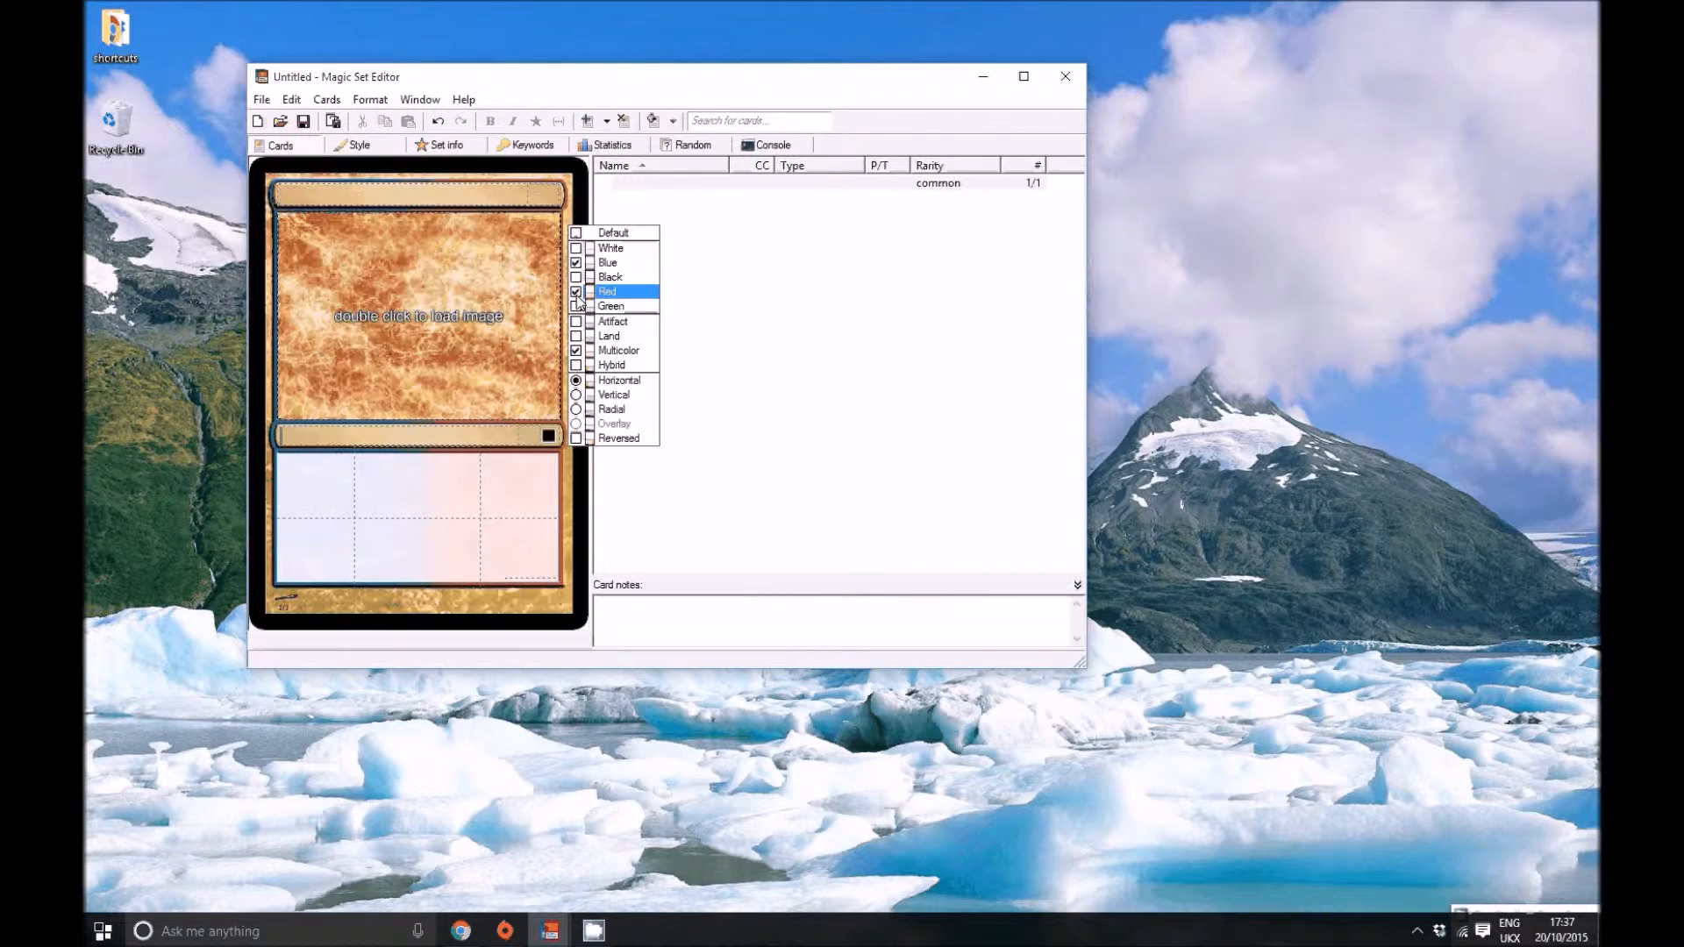
left_click(578, 349)
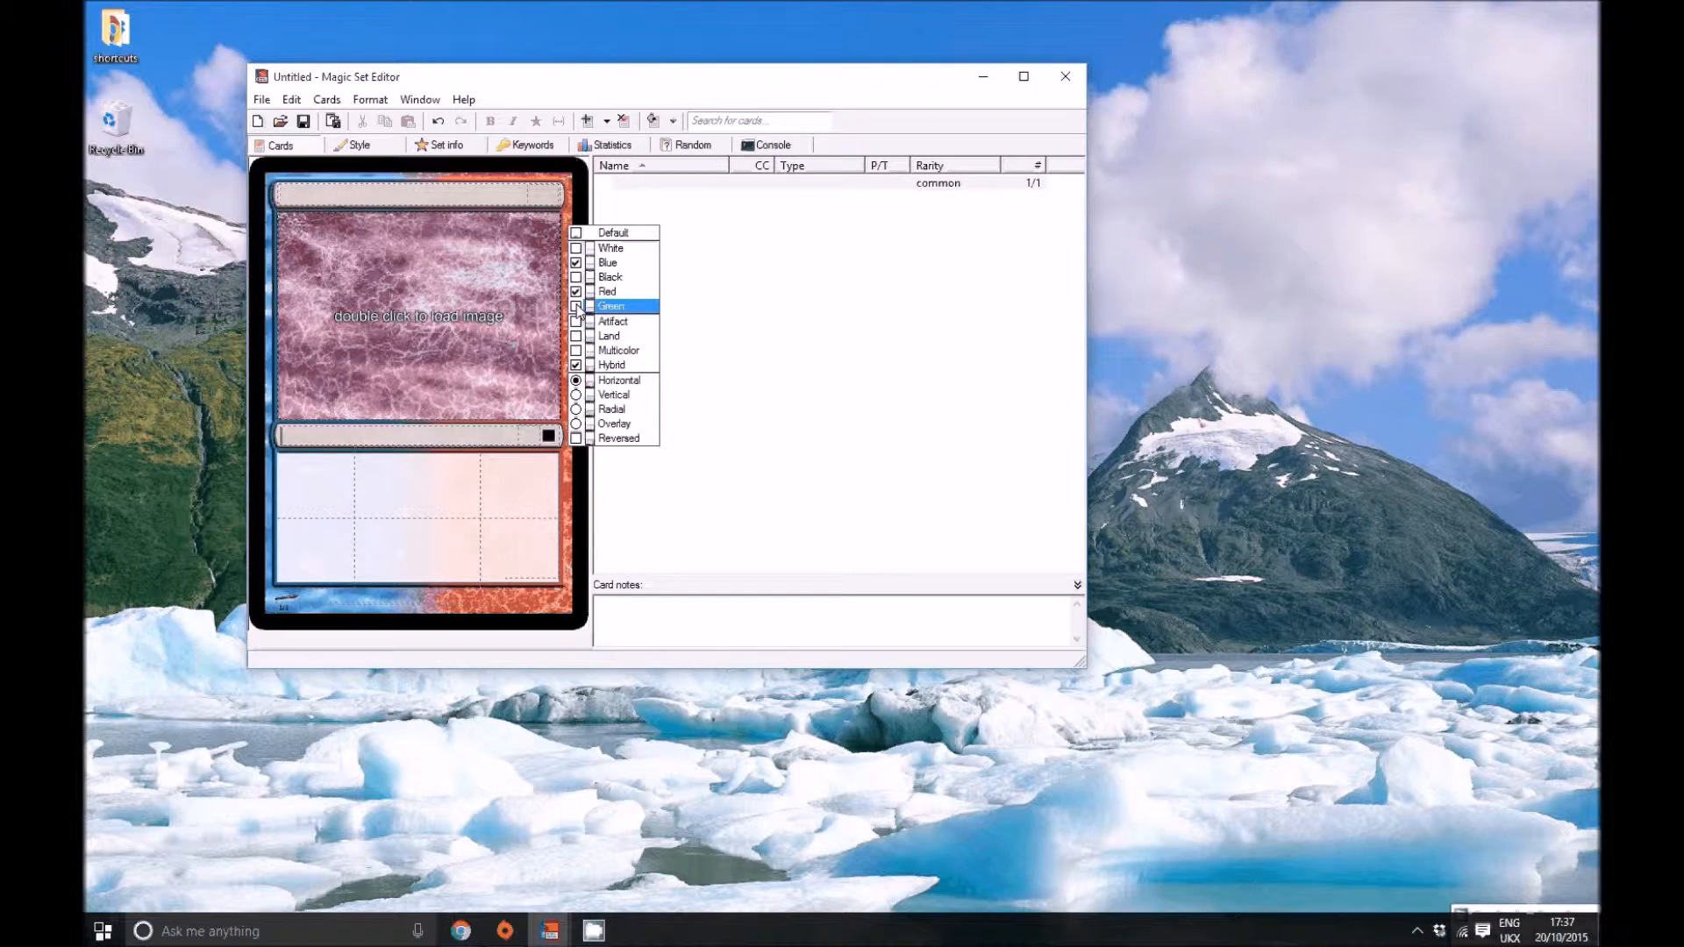
left_click(578, 306)
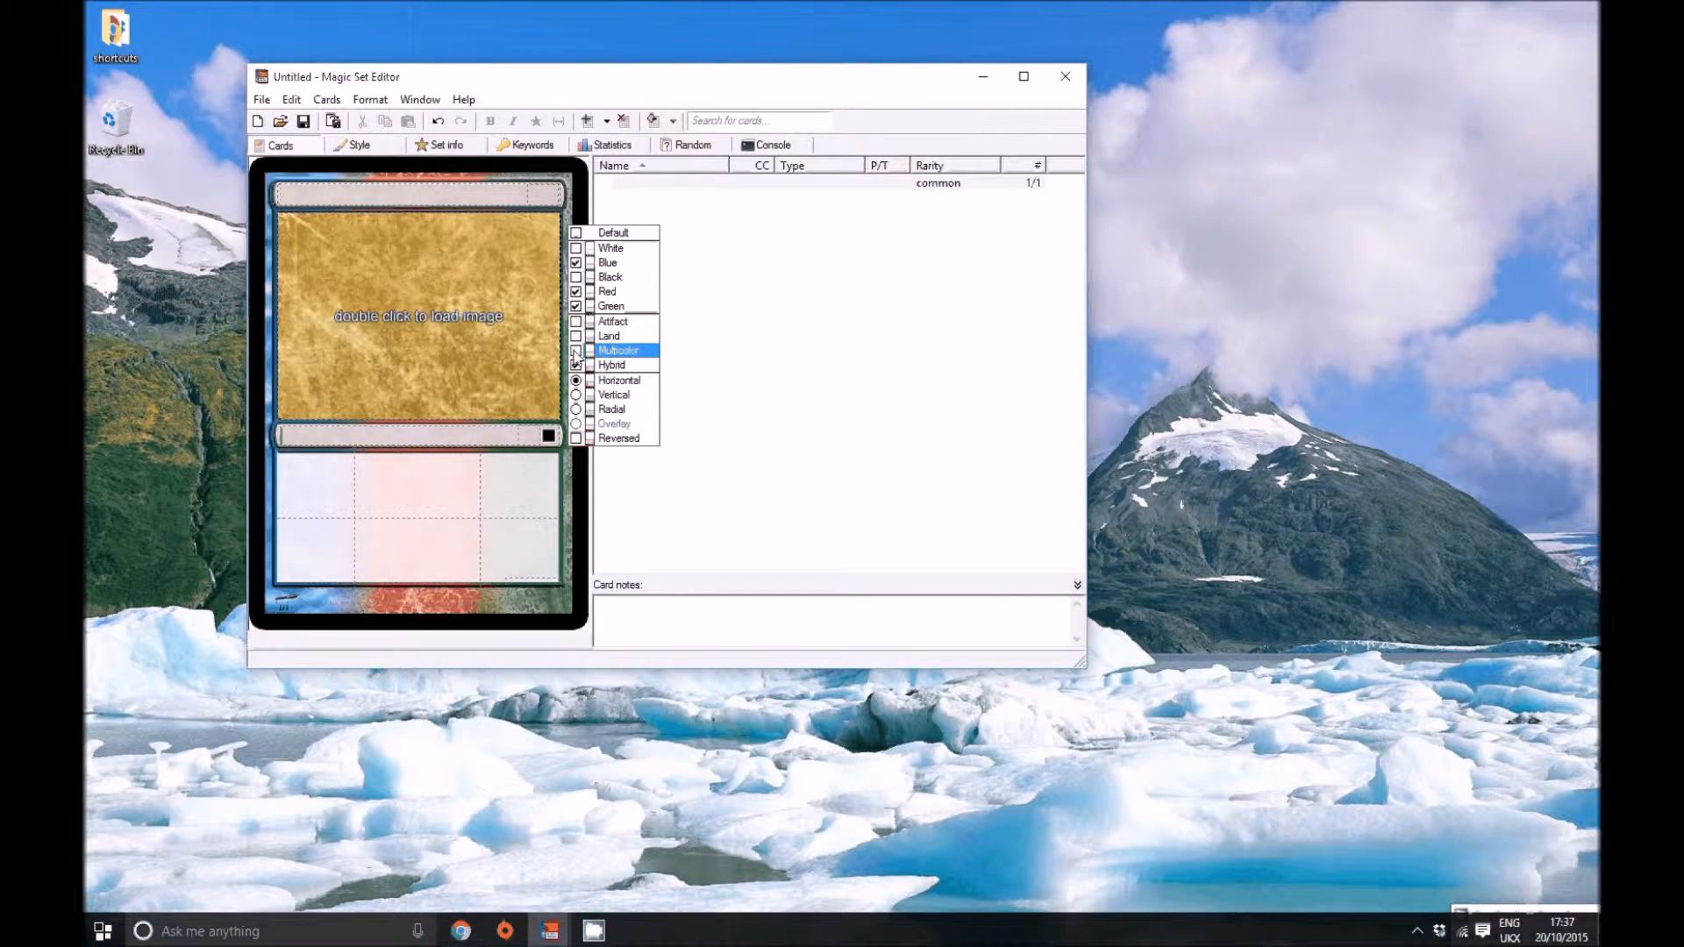
left_click(577, 351)
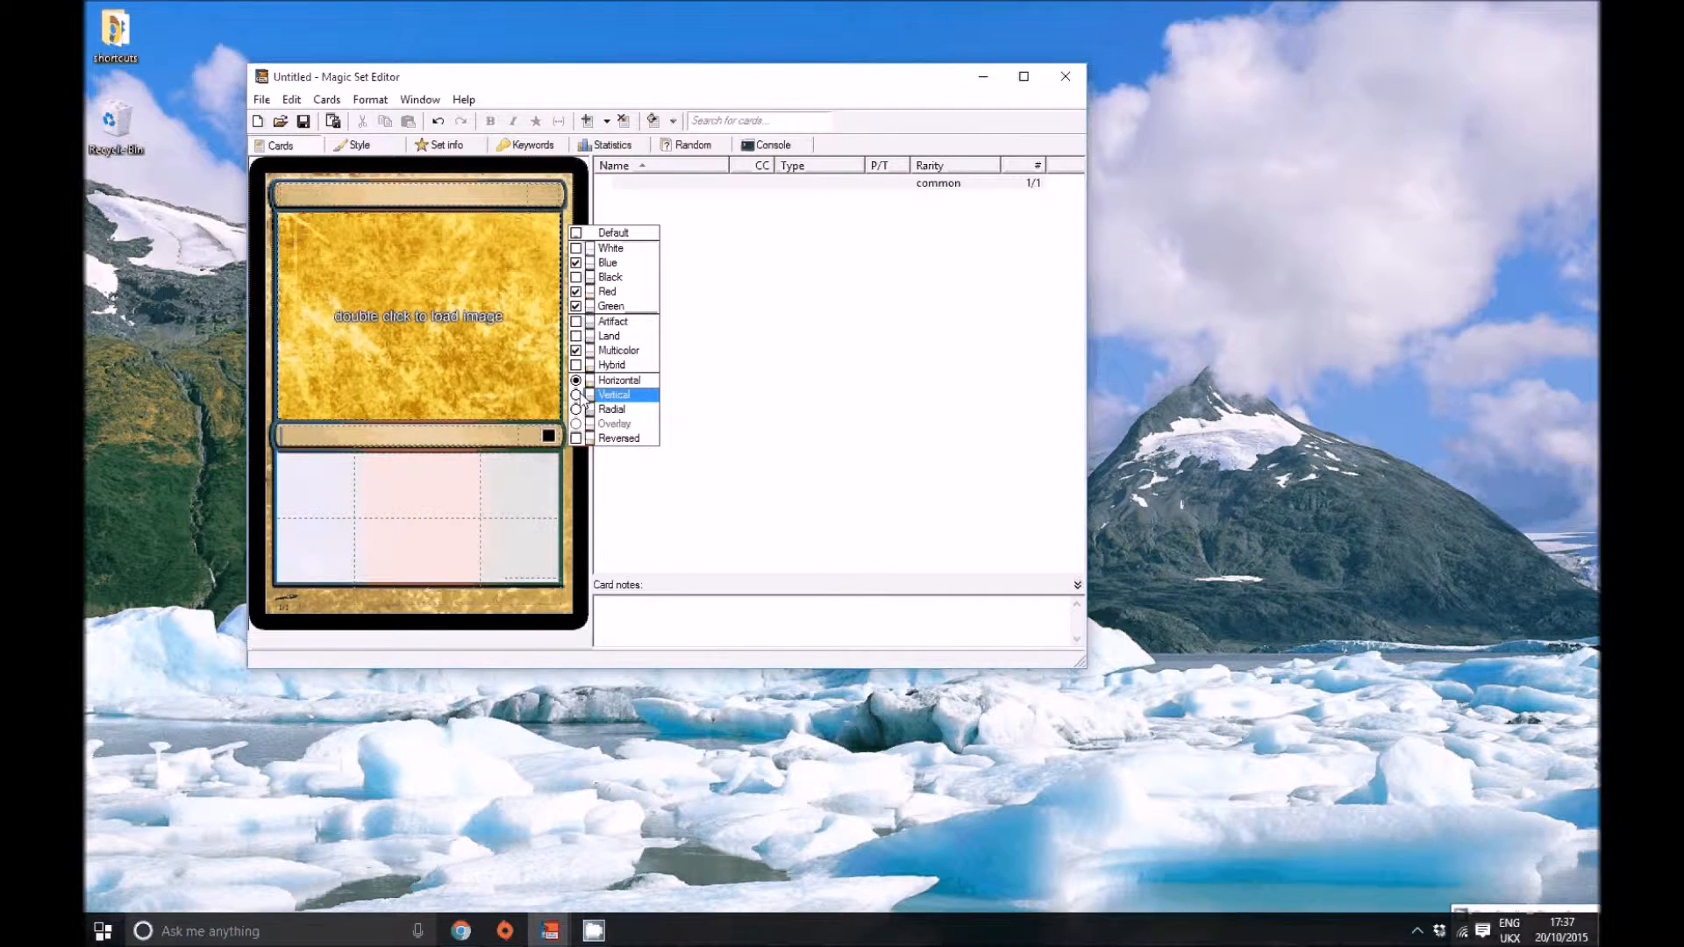
Change the card frame to a hybrid of white and black only, keeping the horizontal blend.
left_click(578, 306)
left_click(577, 291)
left_click(577, 277)
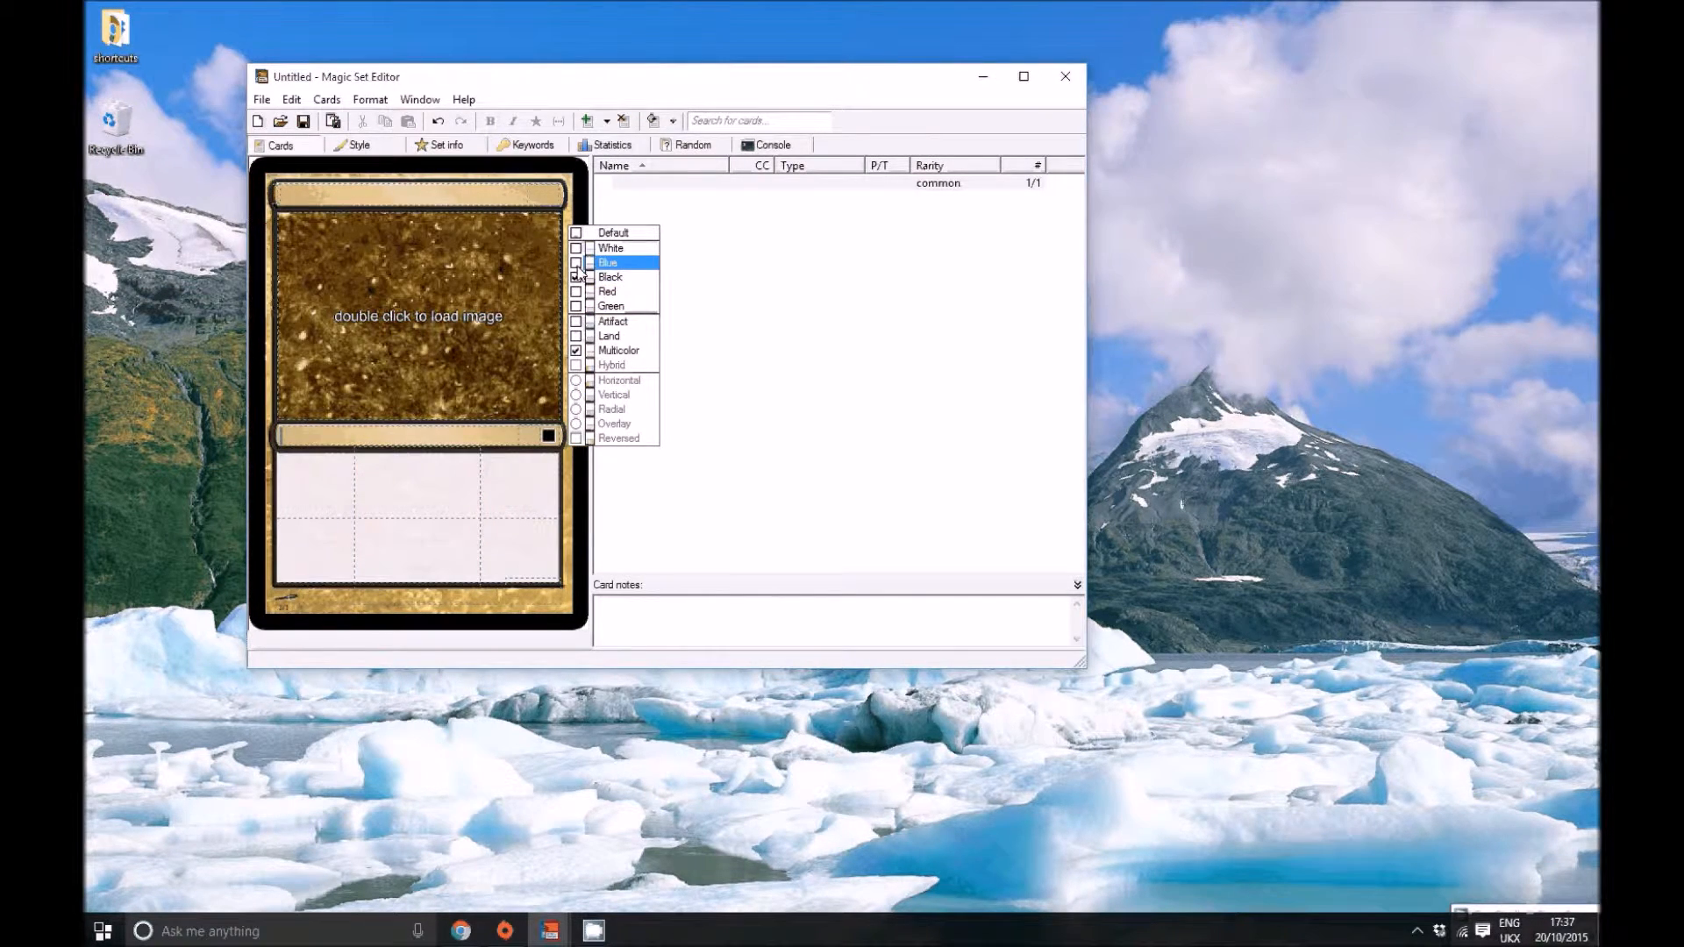
left_click(576, 248)
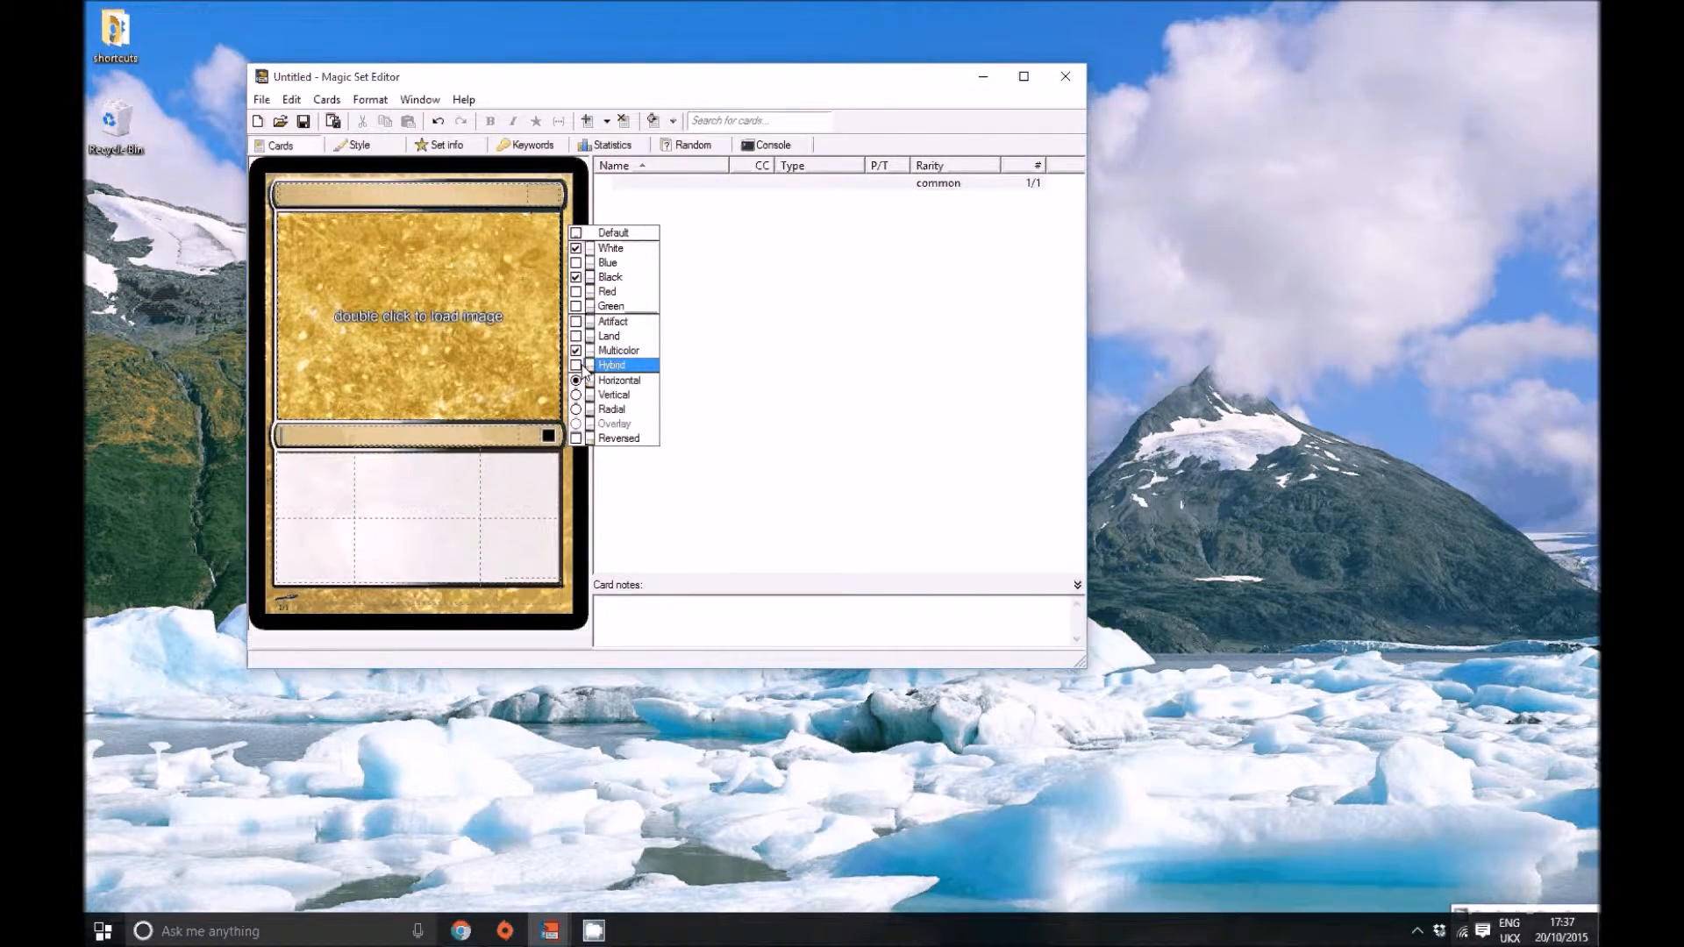
left_click(578, 365)
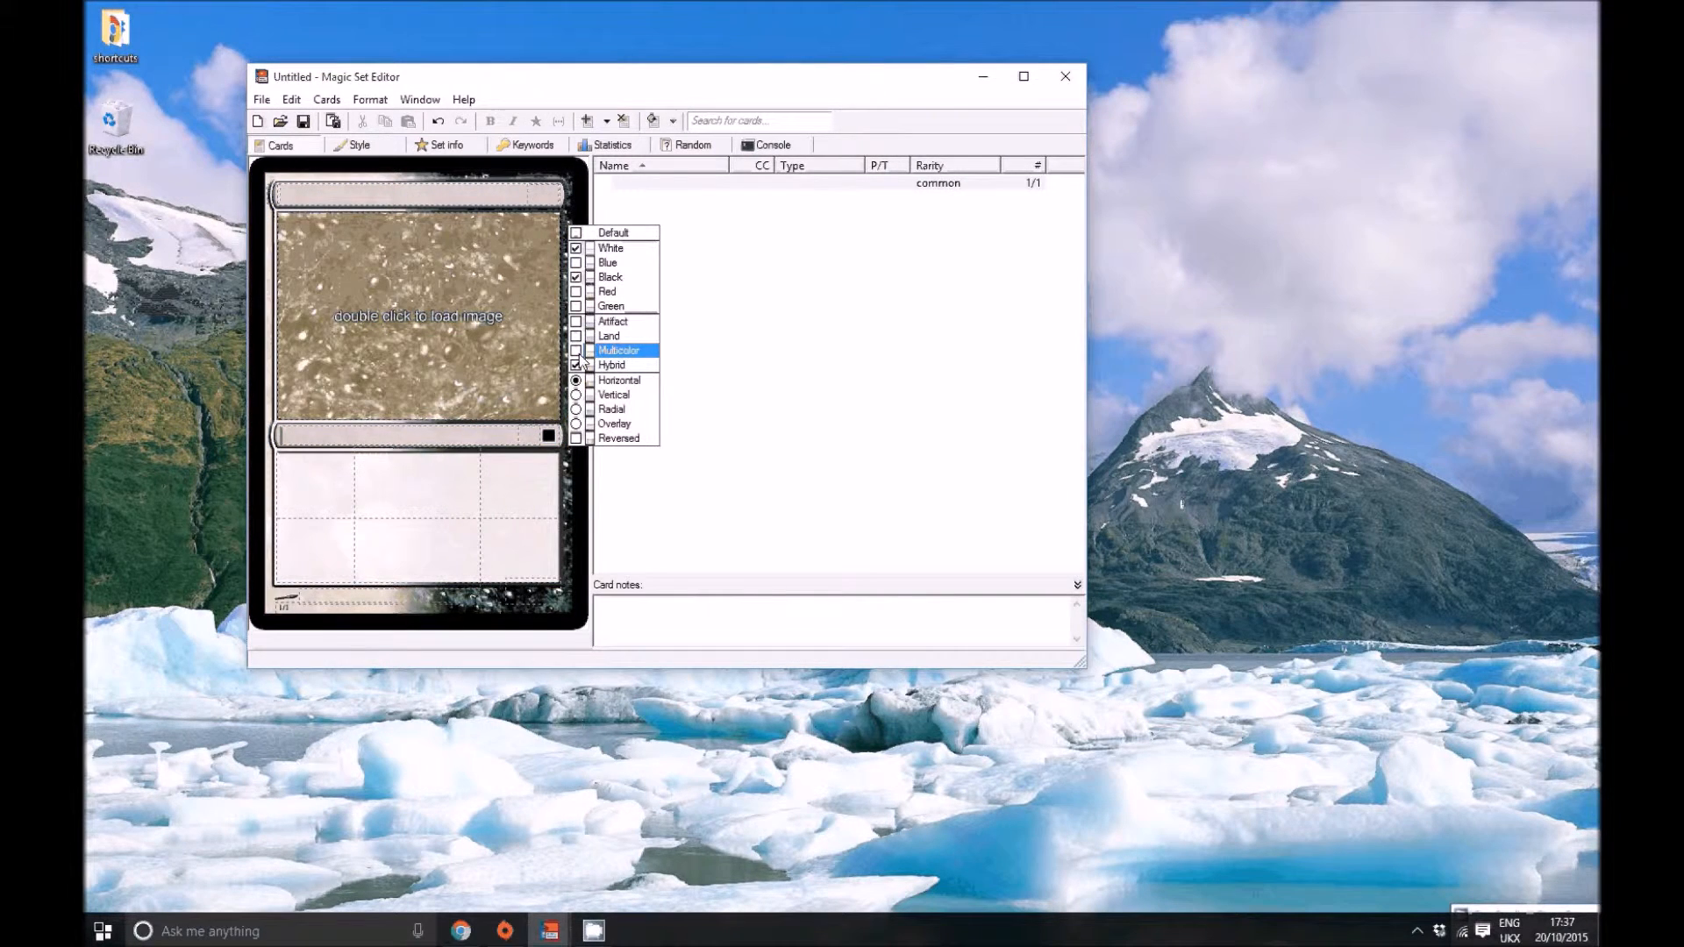
left_click(534, 198)
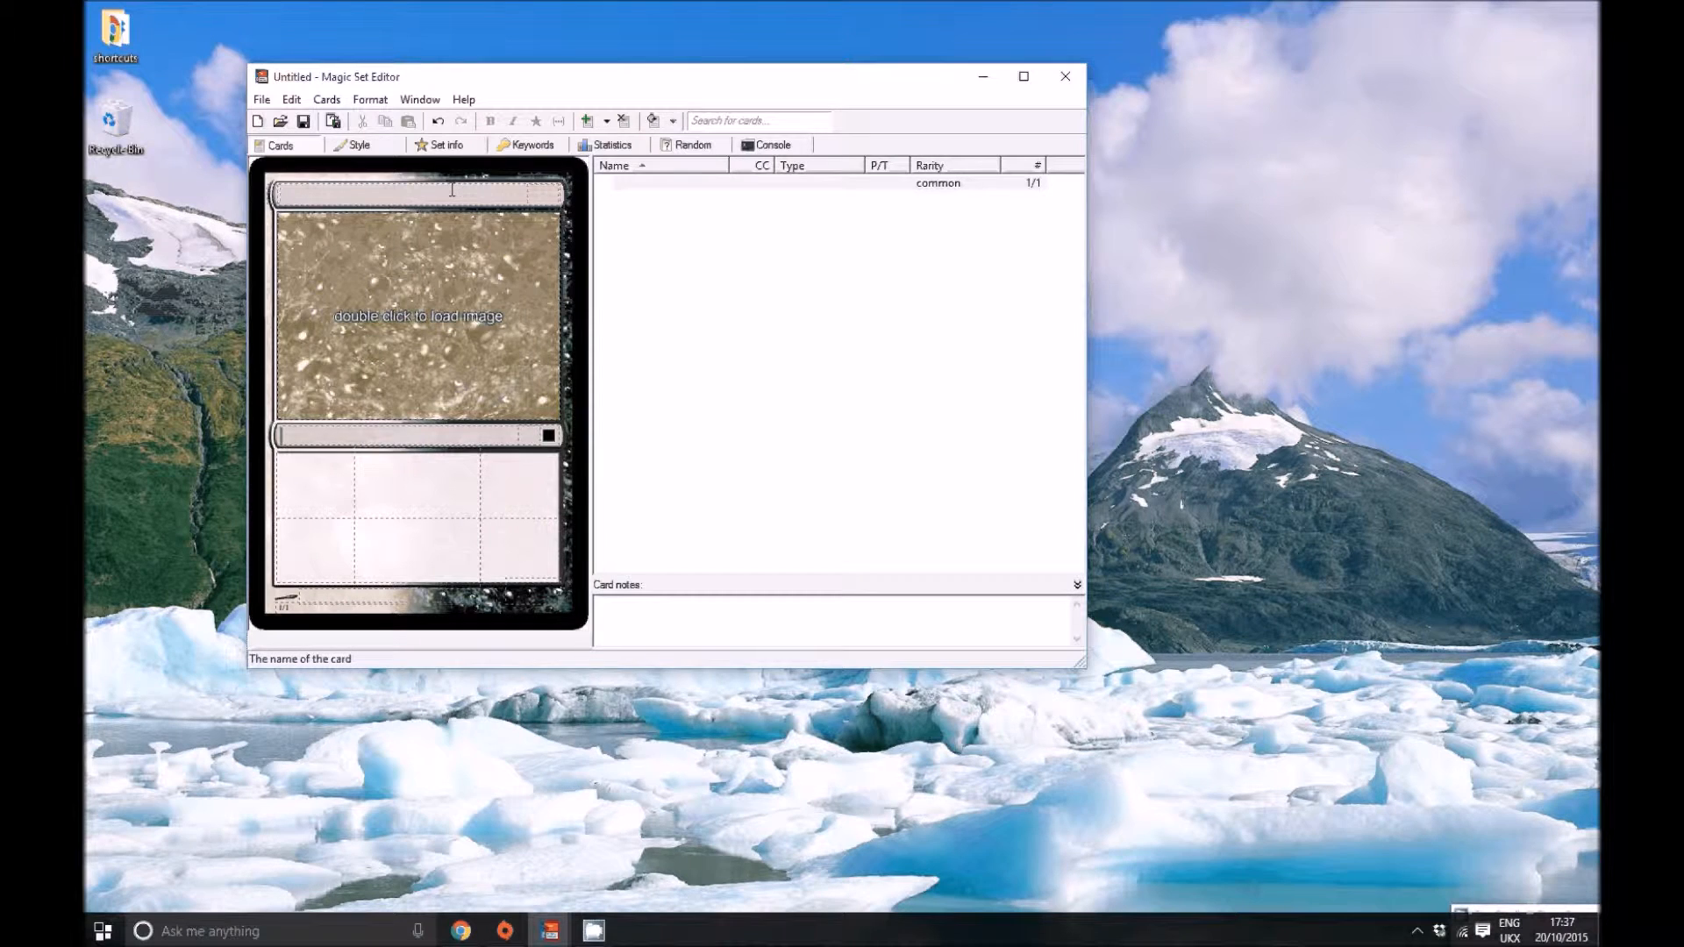
Name the card "Wizard — Cast Fish".
left_click(421, 189)
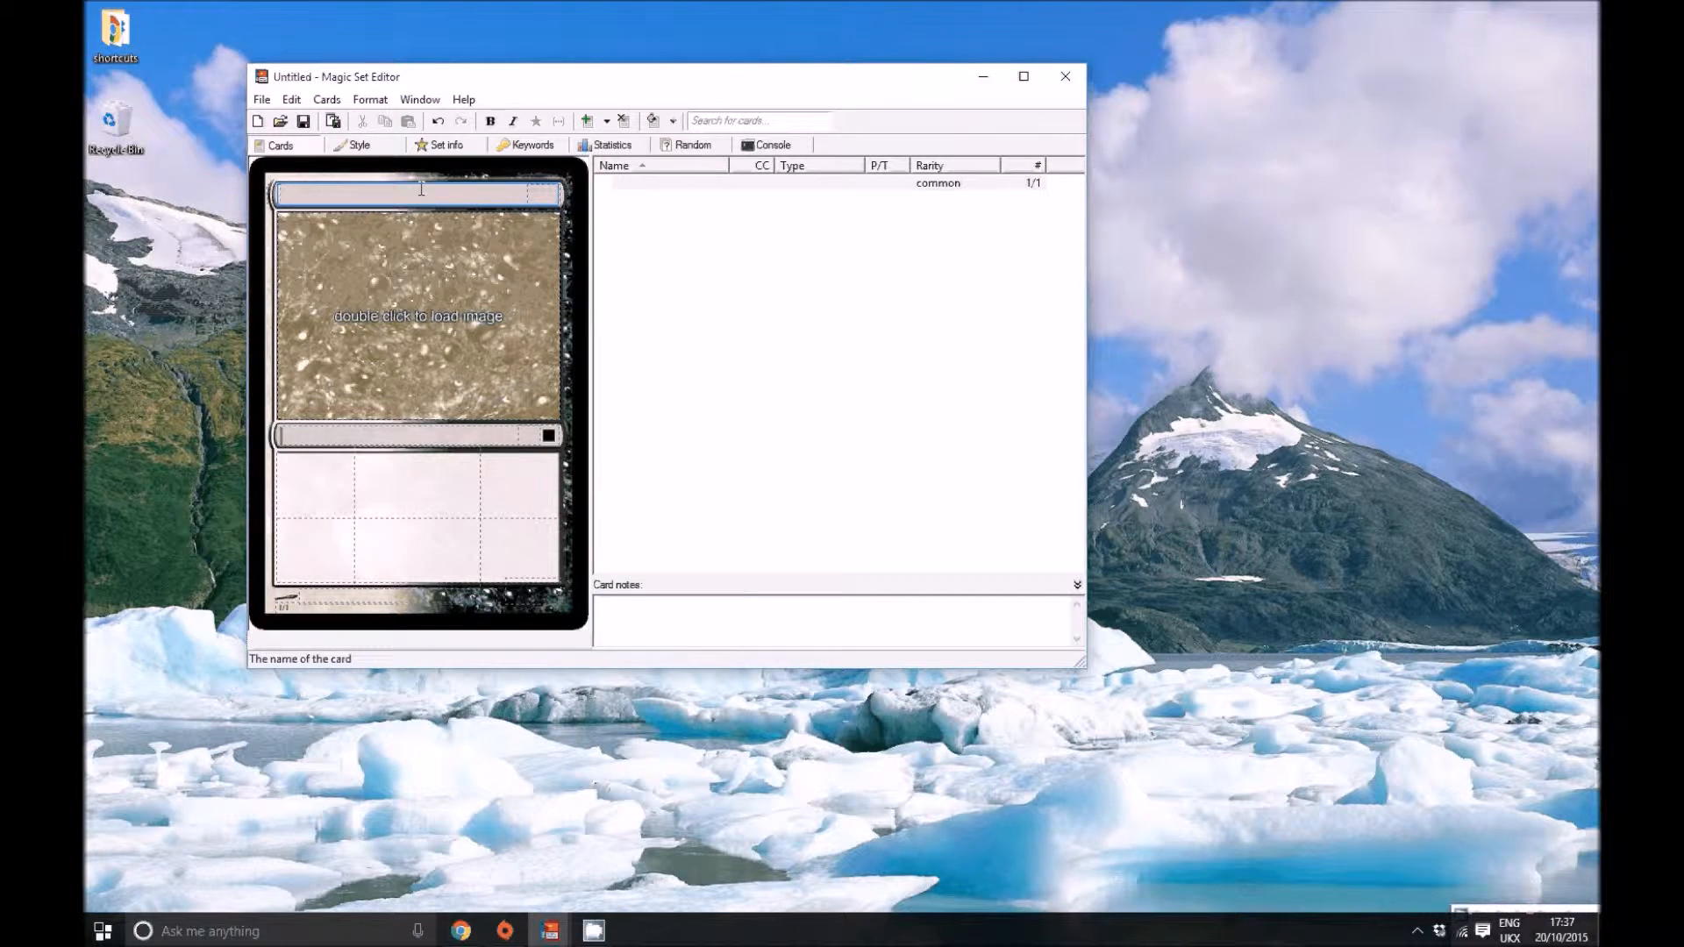
type("Wizard — Cast")
key("alt+space")
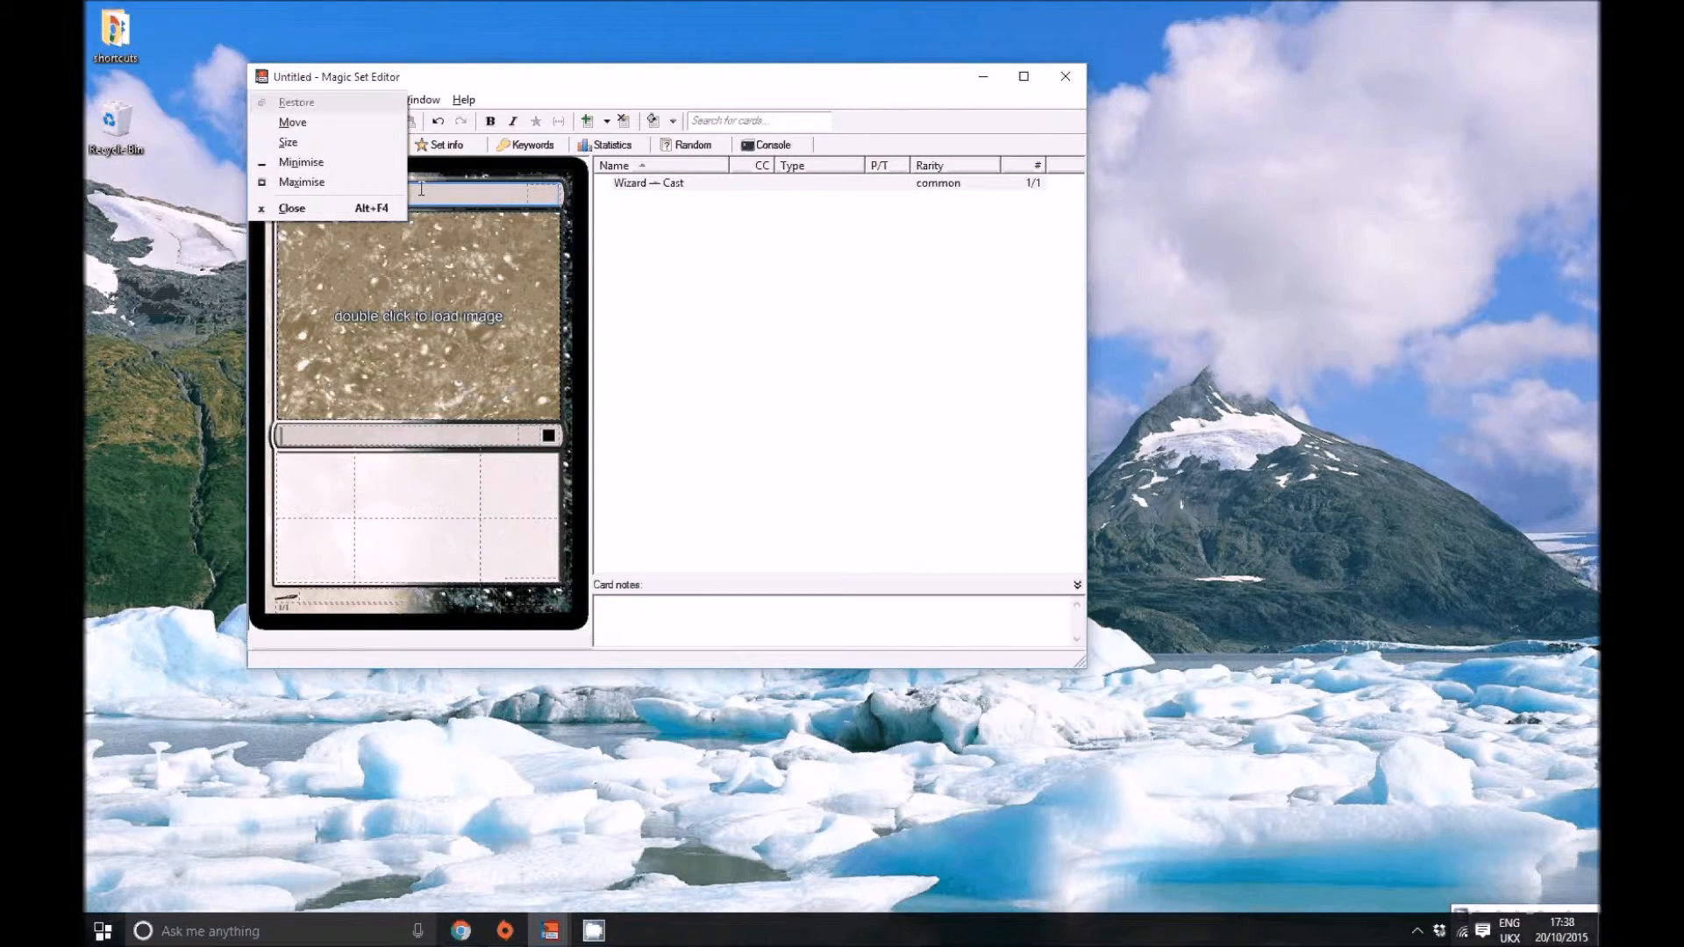
key("Escape")
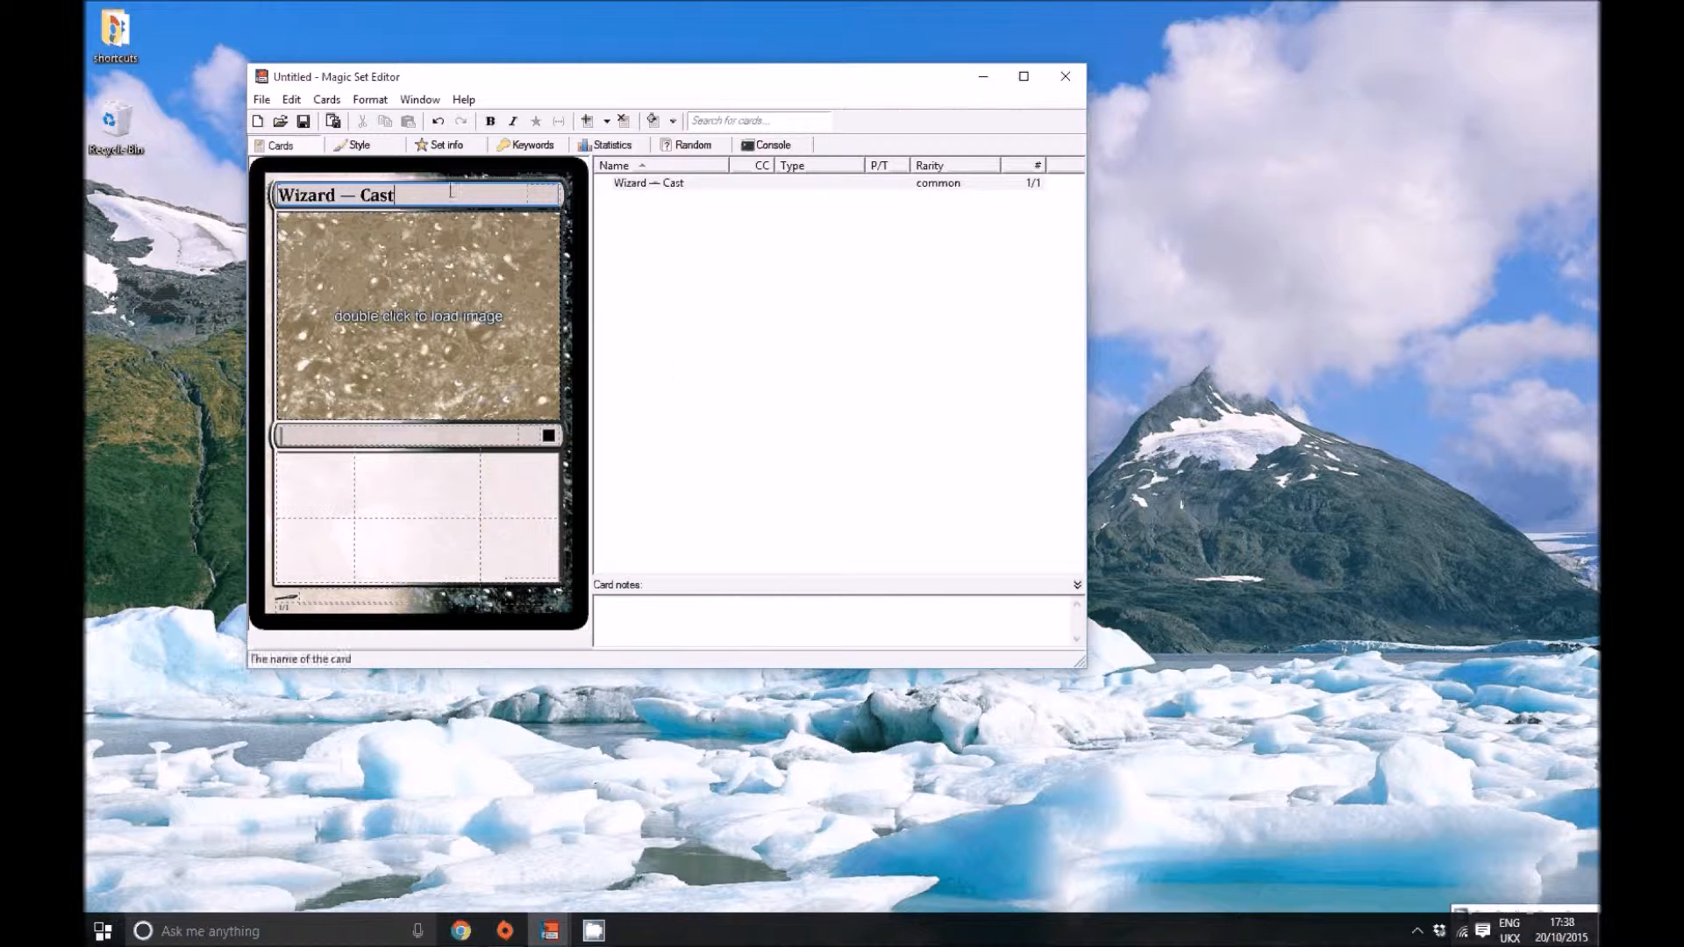
type("Fish")
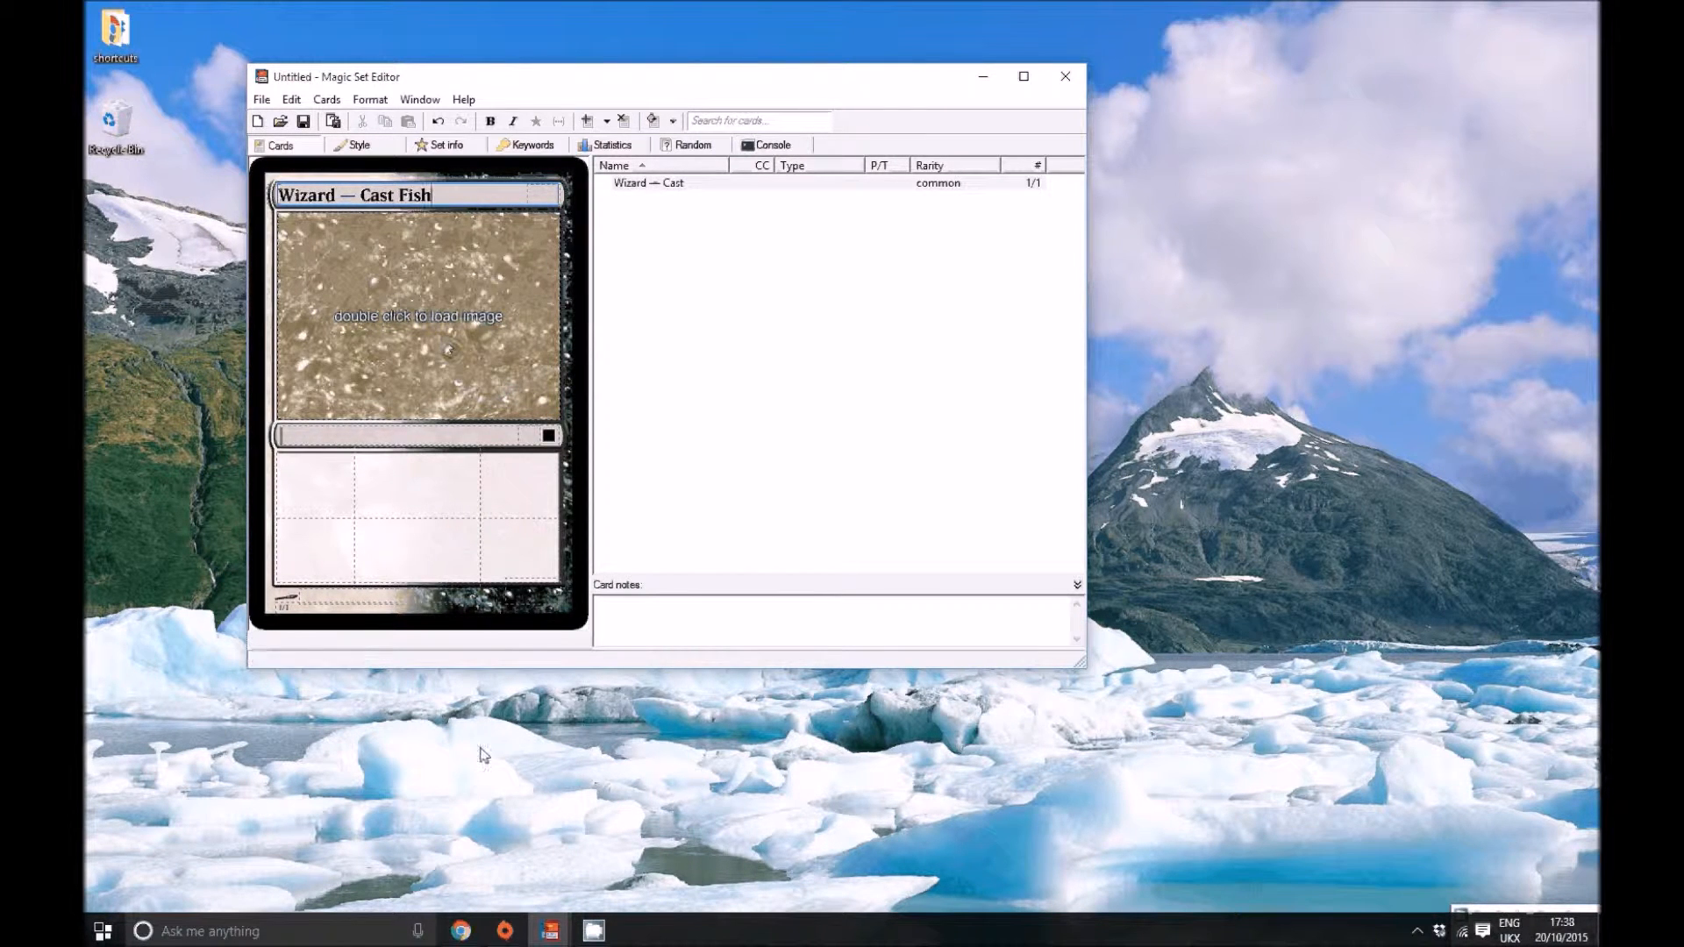
Switch to Chrome and set Google's advanced image search for "fantasy art" to usage rights "free to use share or modify".
mouse_move(462, 939)
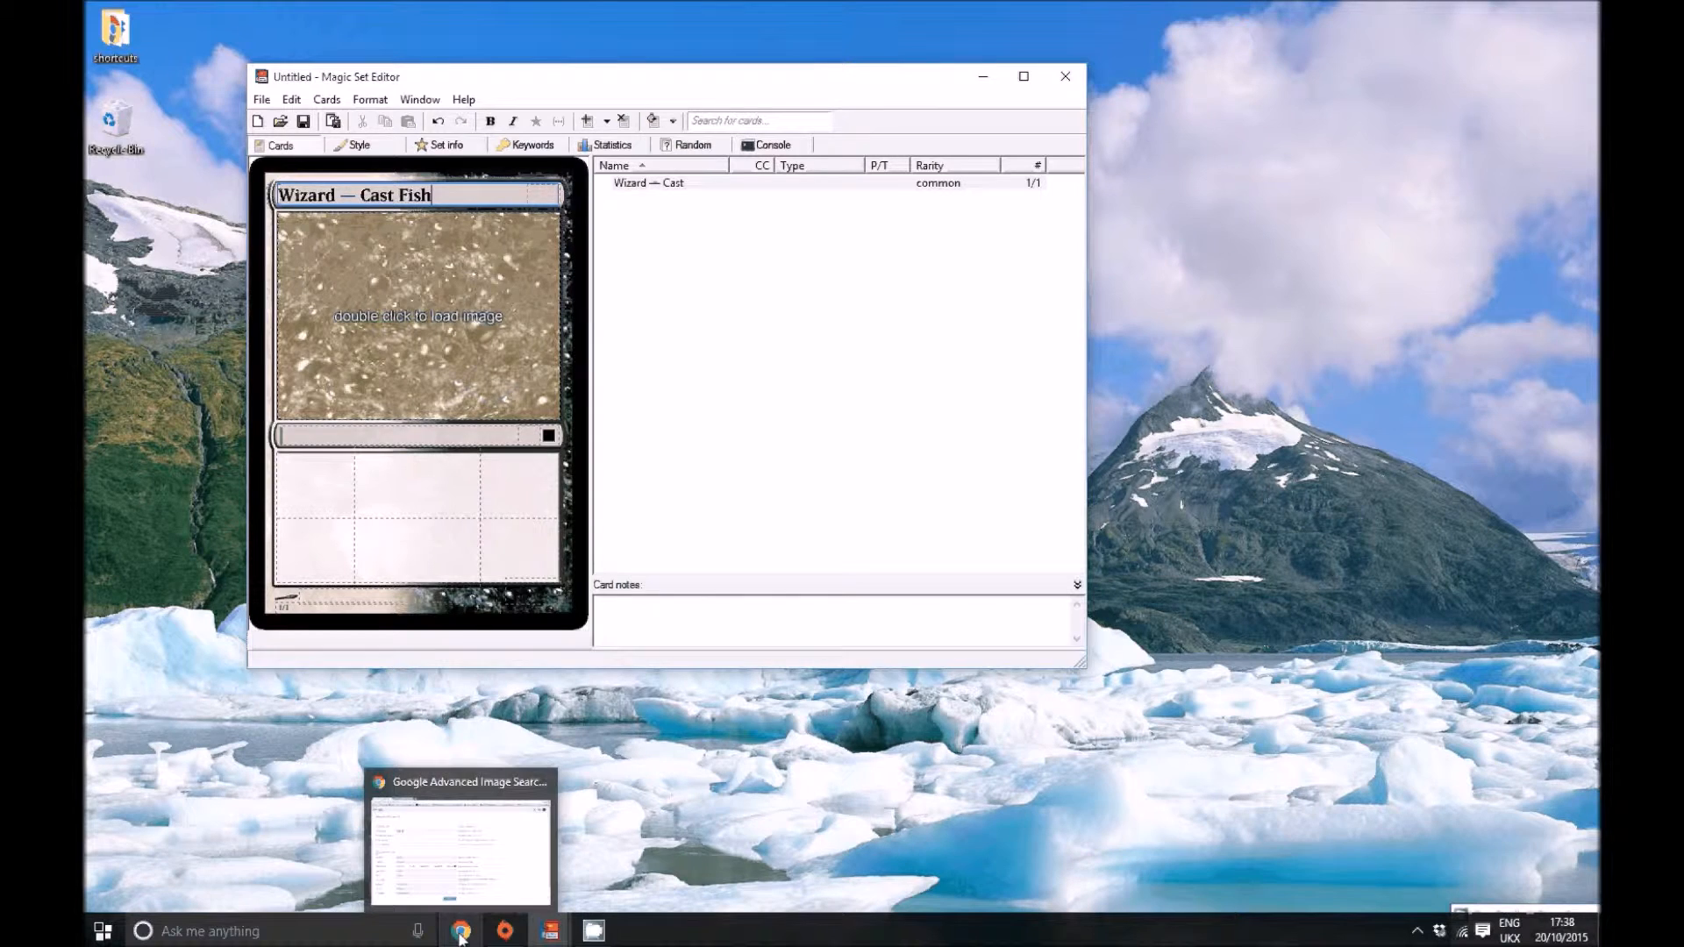
left_click(462, 938)
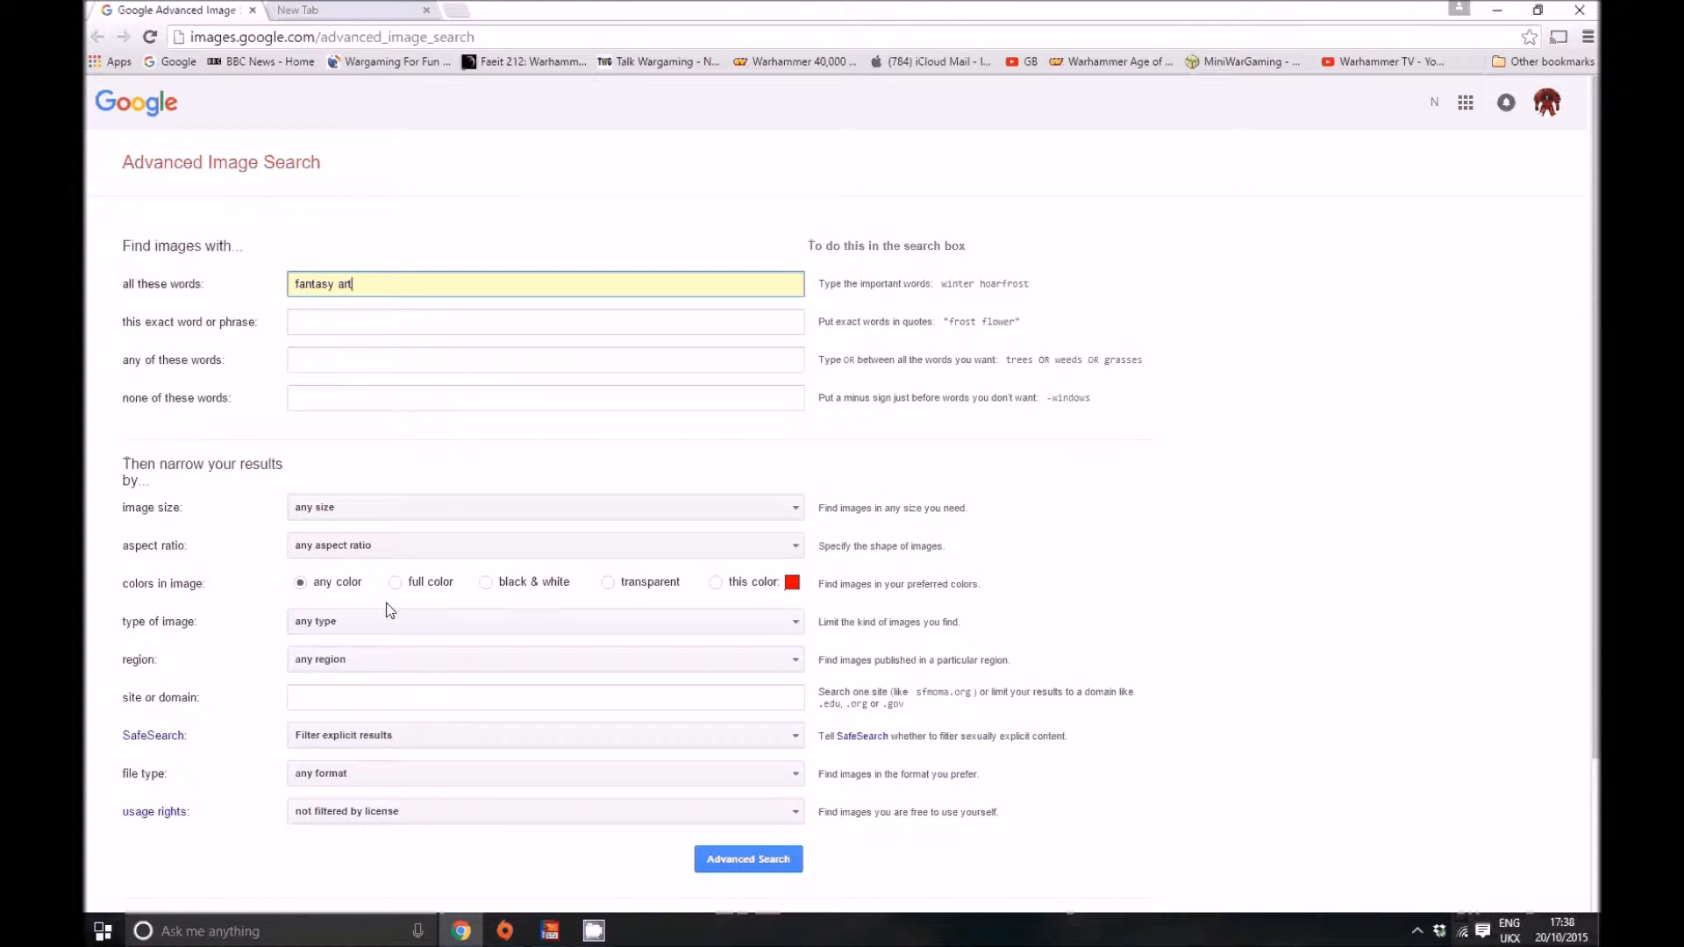
left_click(372, 627)
left_click(372, 628)
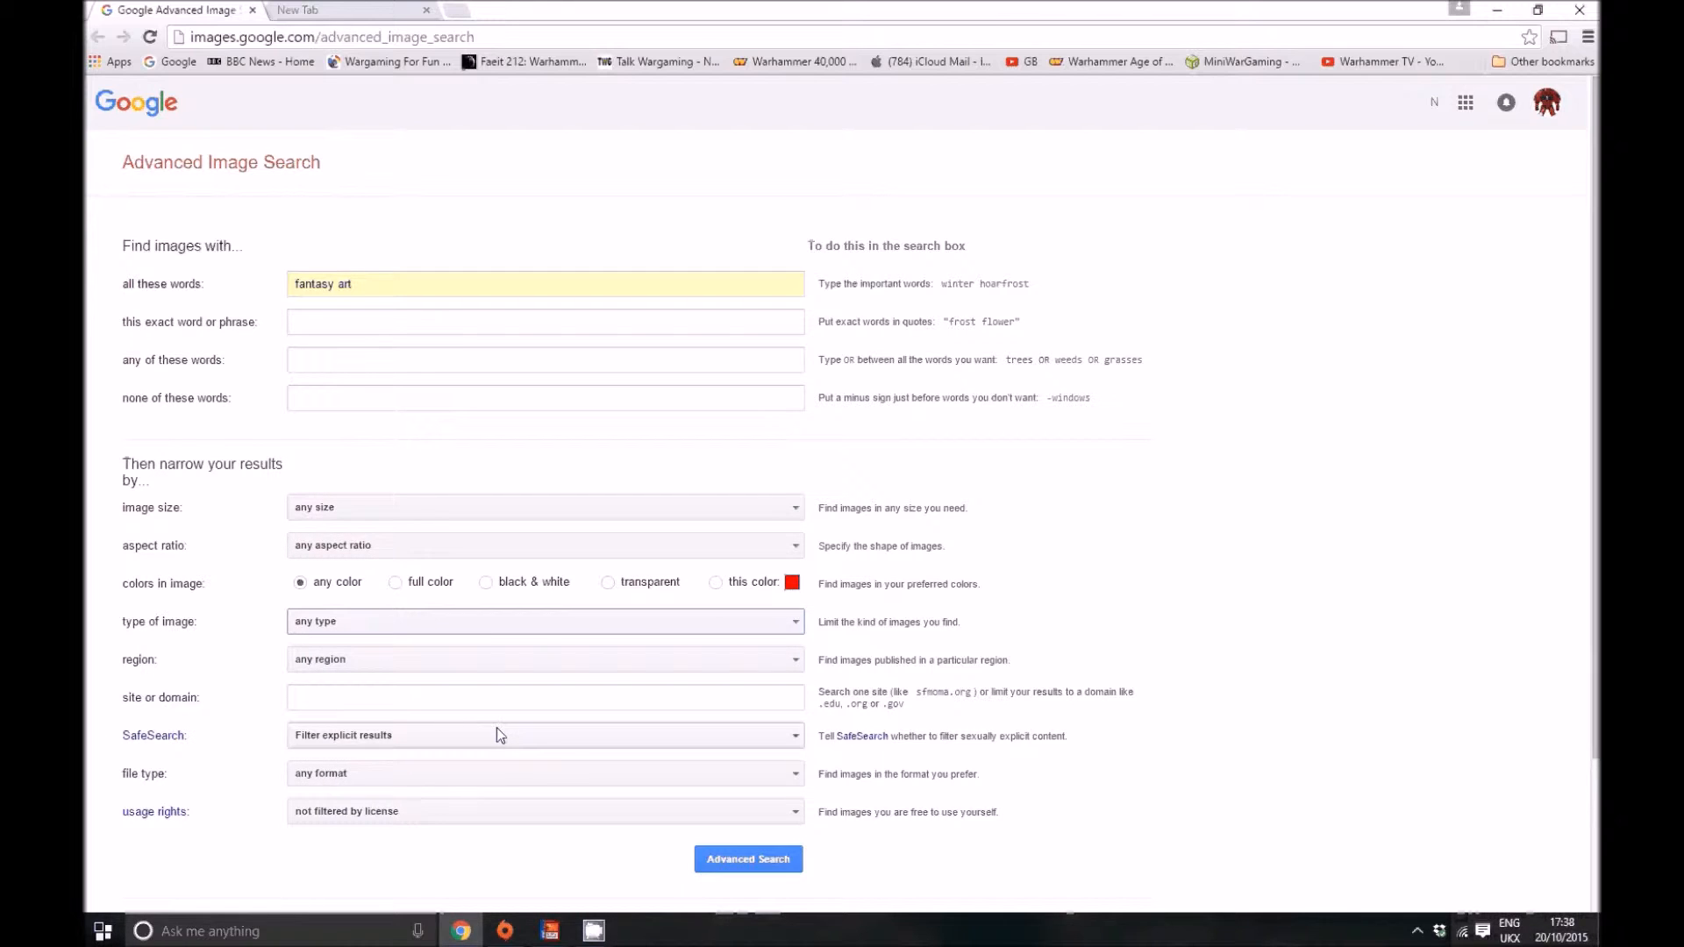
left_click(459, 811)
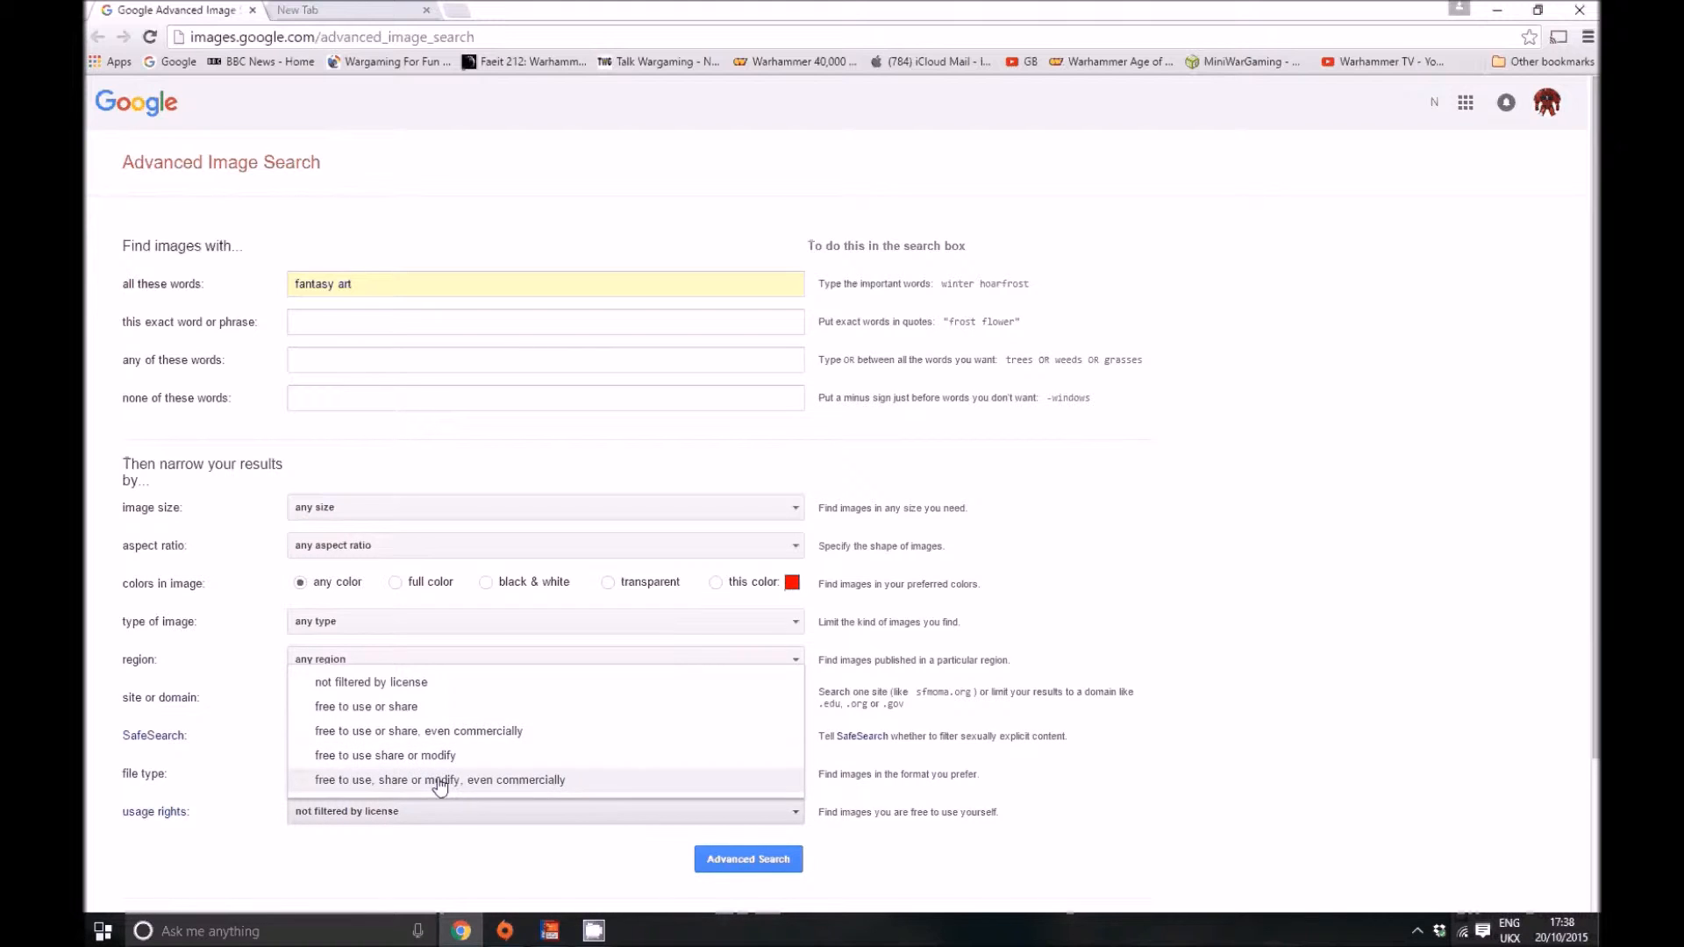
left_click(426, 756)
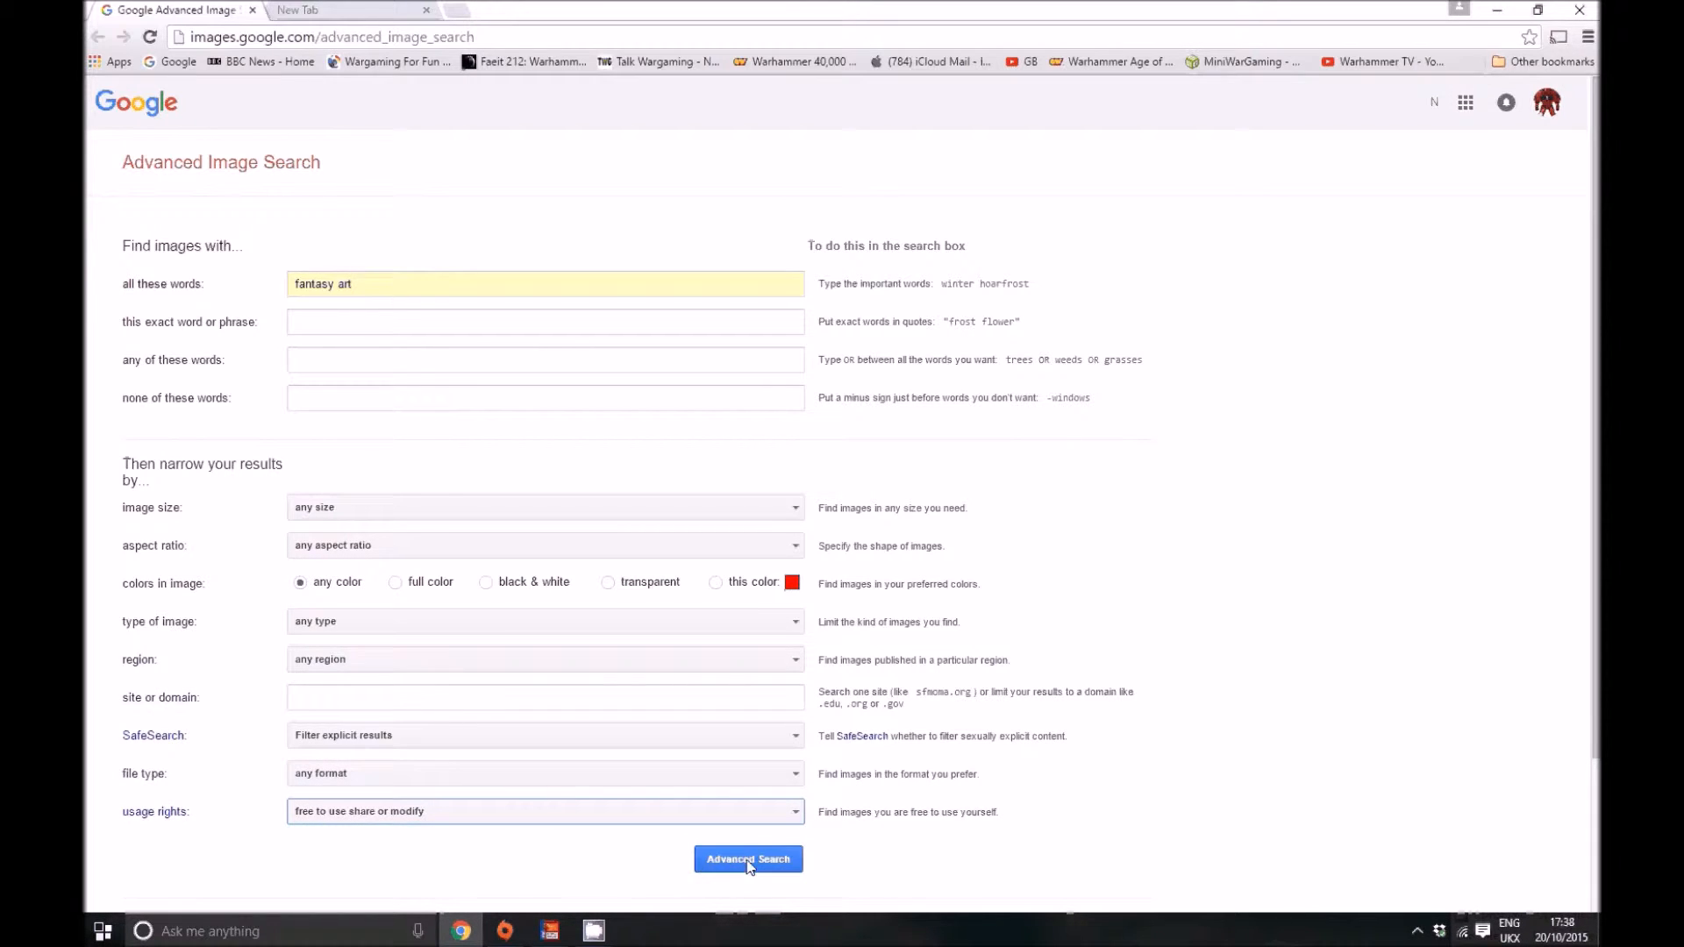
Run the advanced image search with the chosen usage rights.
scroll(751, 860, "down", 1)
scroll(719, 828, "up", 1)
scroll(720, 842, "down", 1)
scroll(719, 844, "up", 1)
left_click(612, 807)
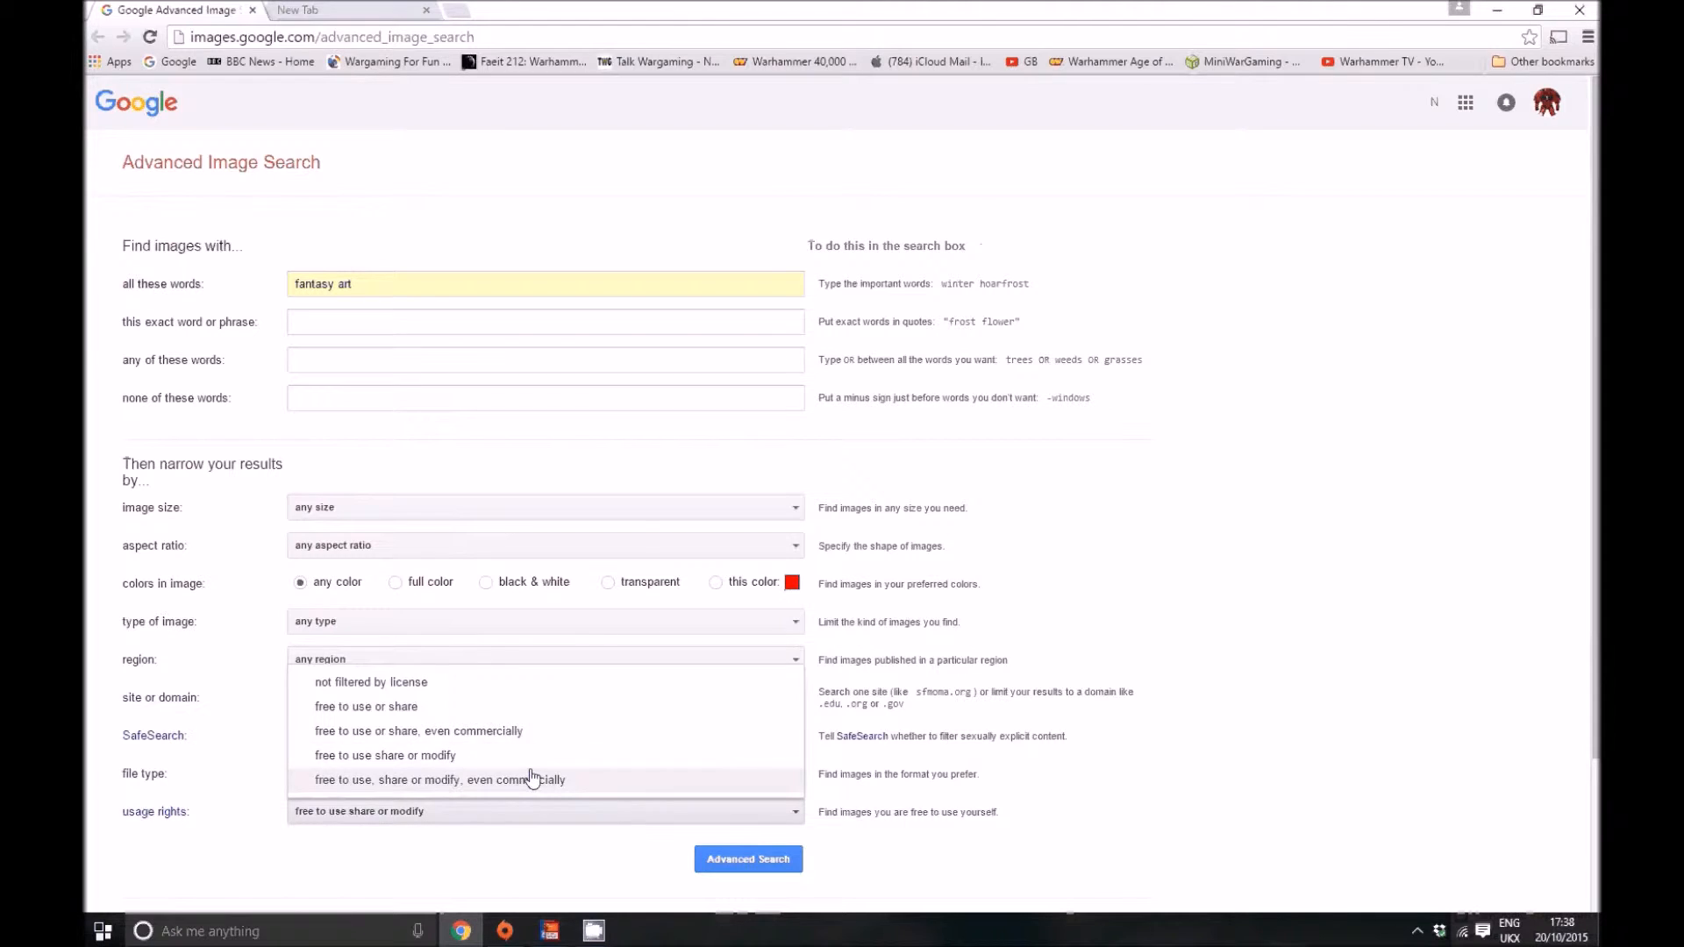
left_click(613, 812)
left_click(725, 860)
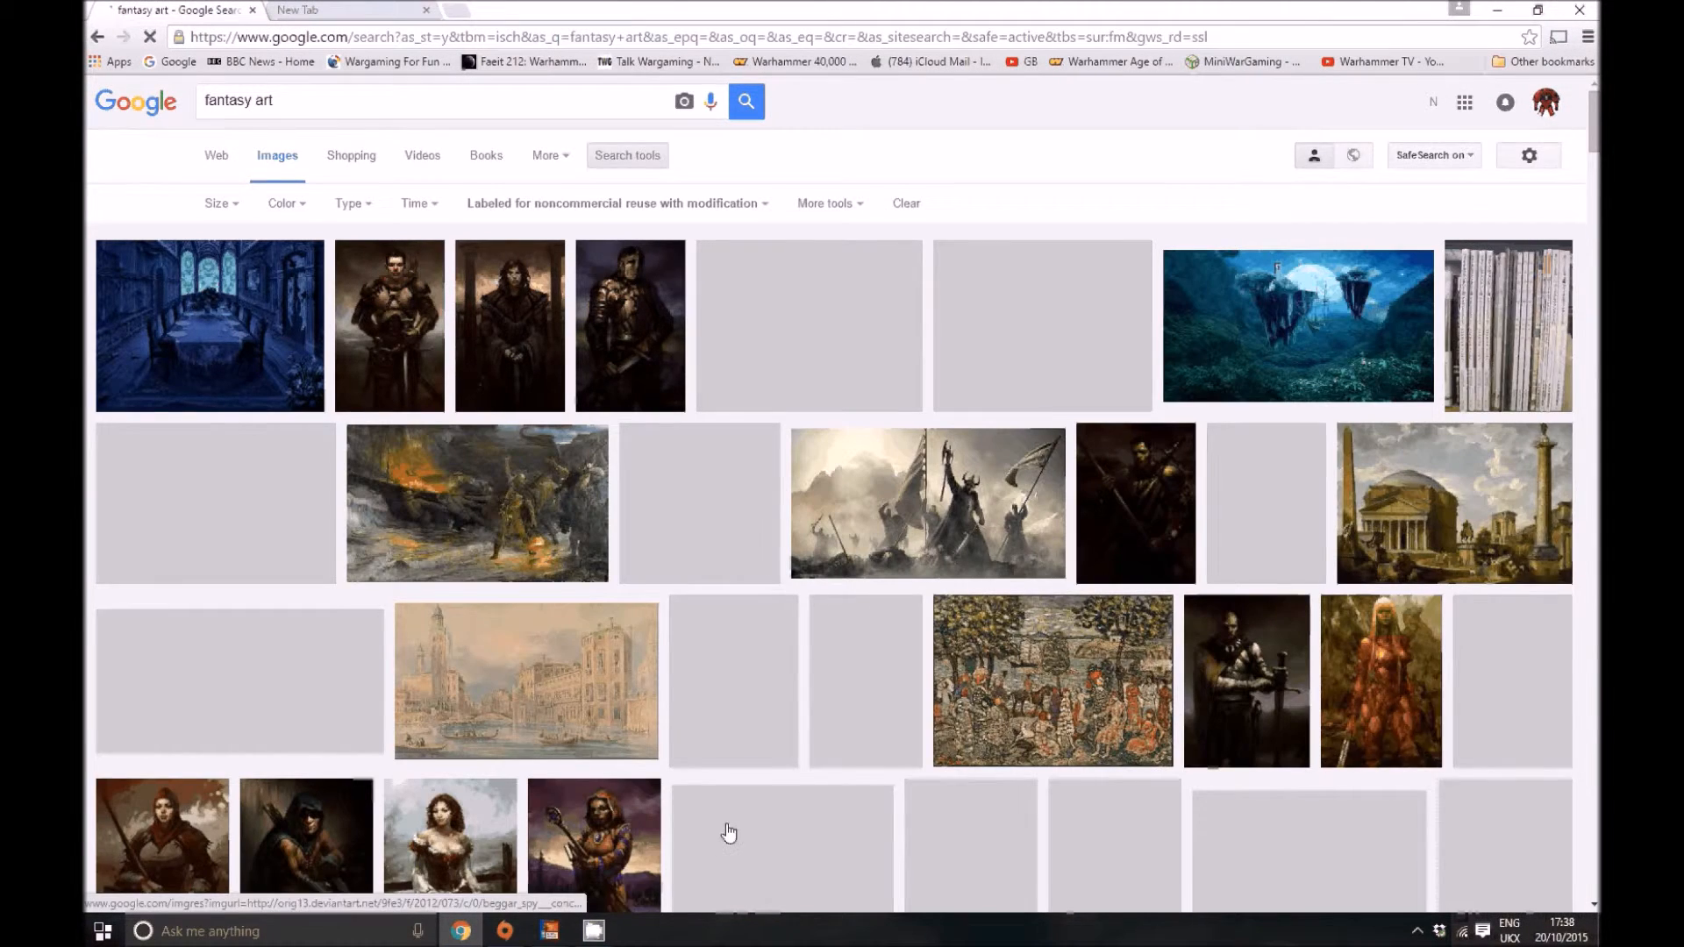
Open the blue dining room painting from the image results and save it as a JPEG on the Desktop.
scroll(618, 730, "down", 1)
scroll(619, 729, "up", 1)
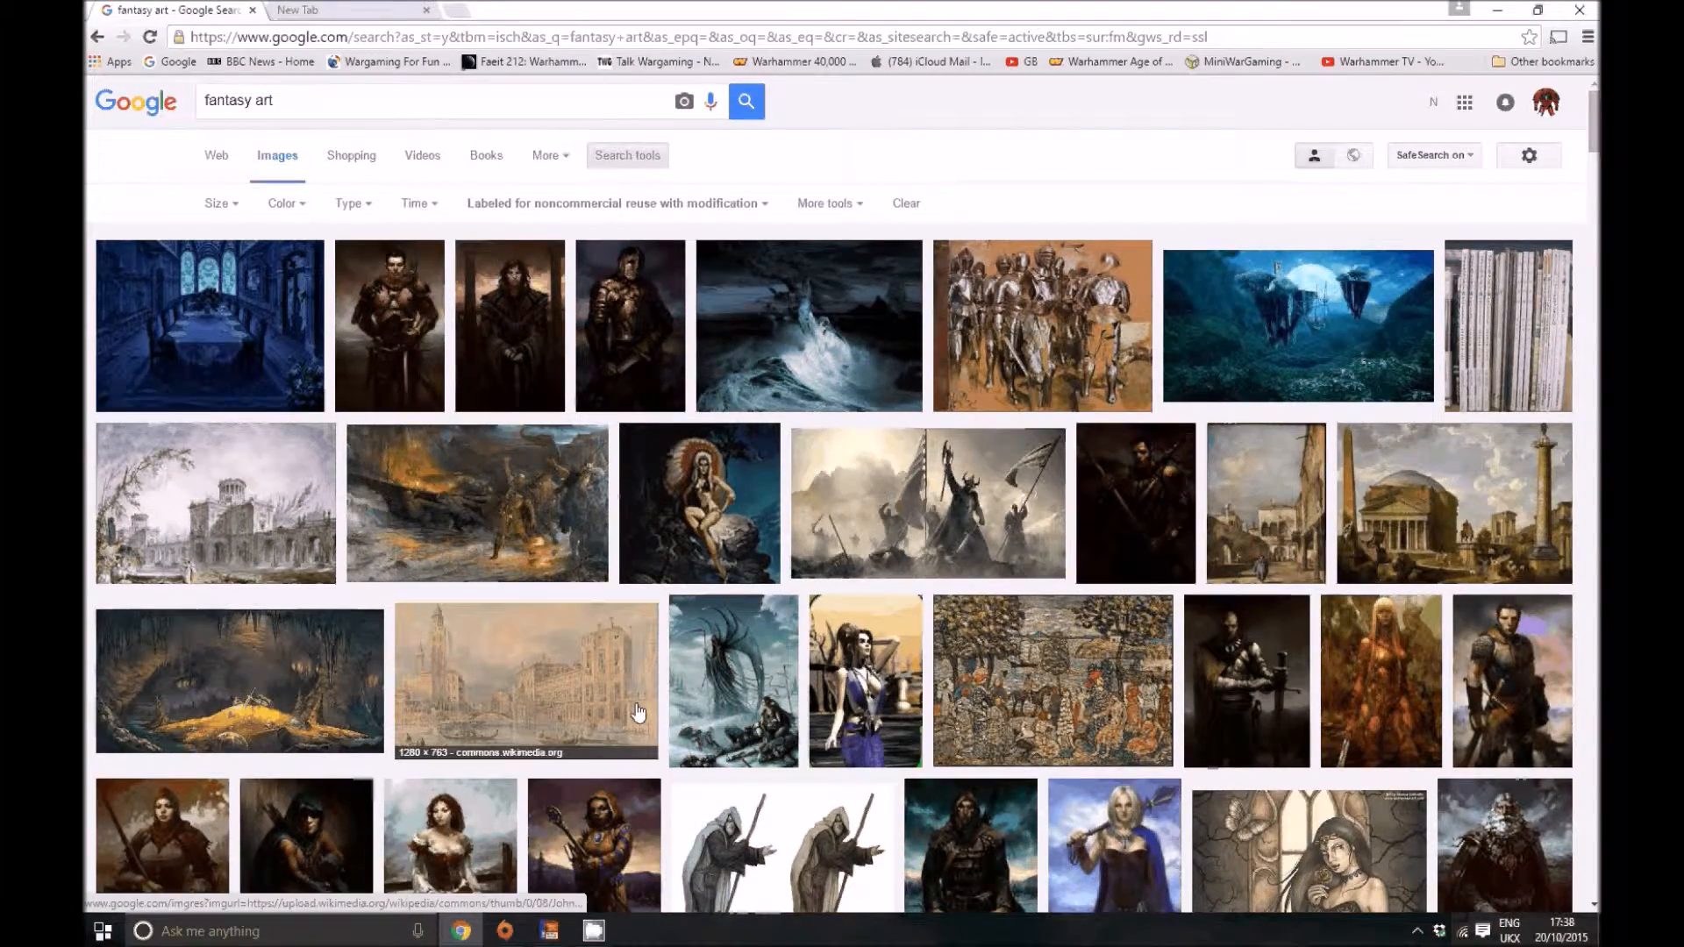
scroll(638, 712, "down", 3)
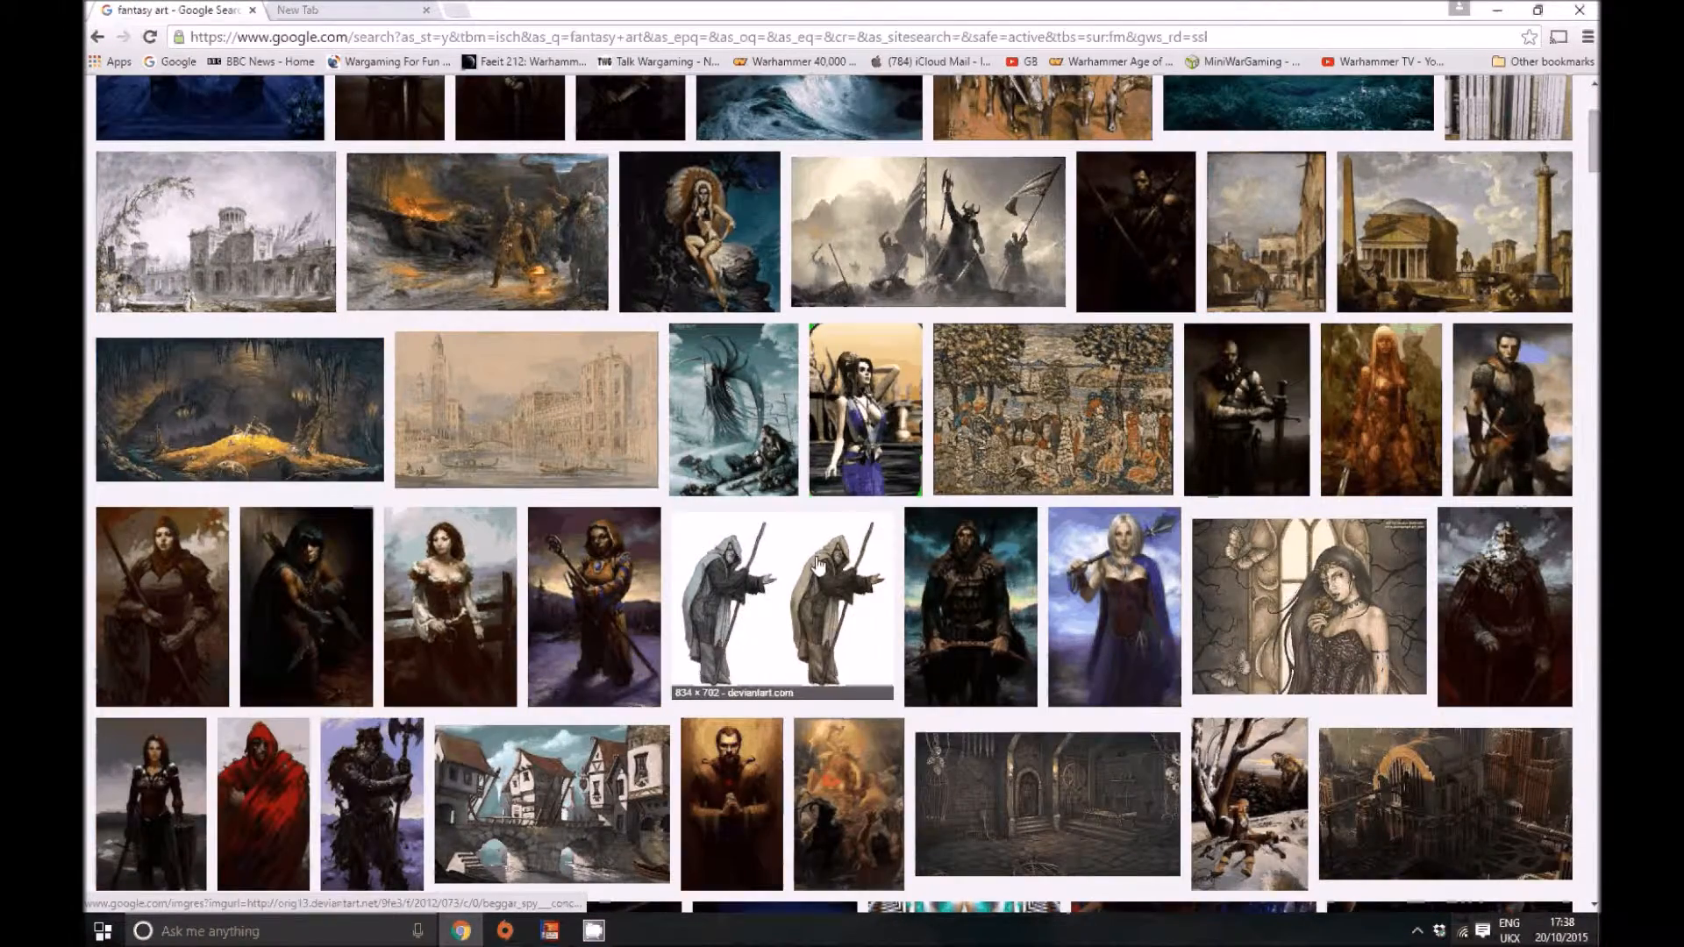
scroll(816, 564, "down", 4)
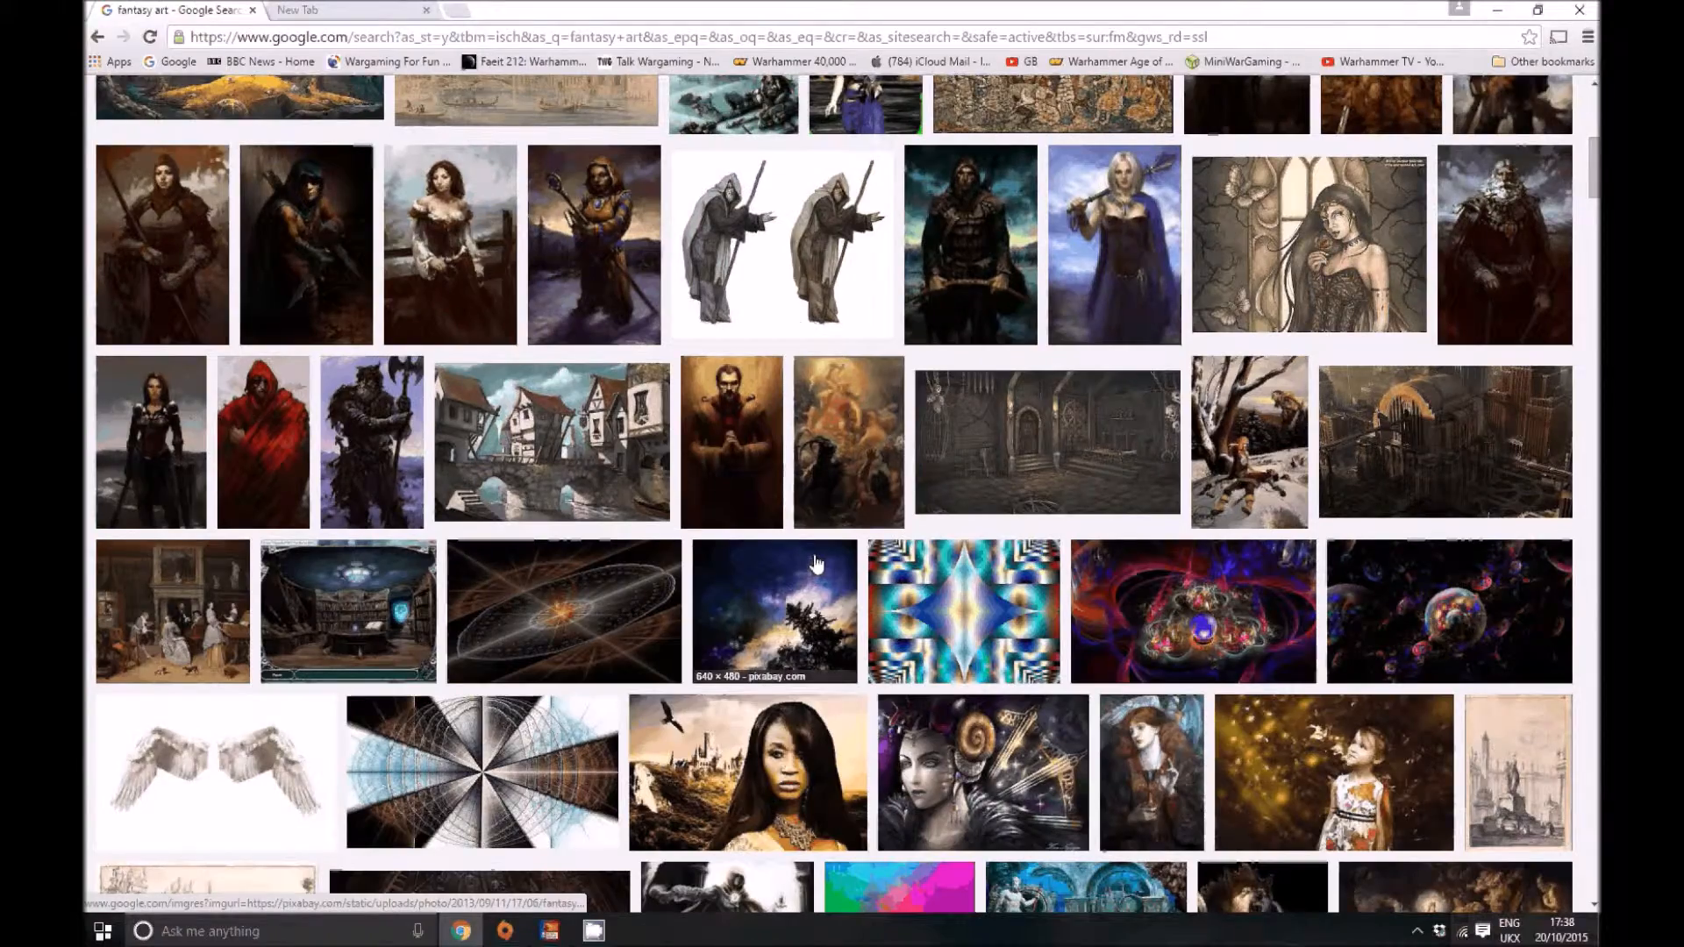
scroll(1045, 516, "up", 7)
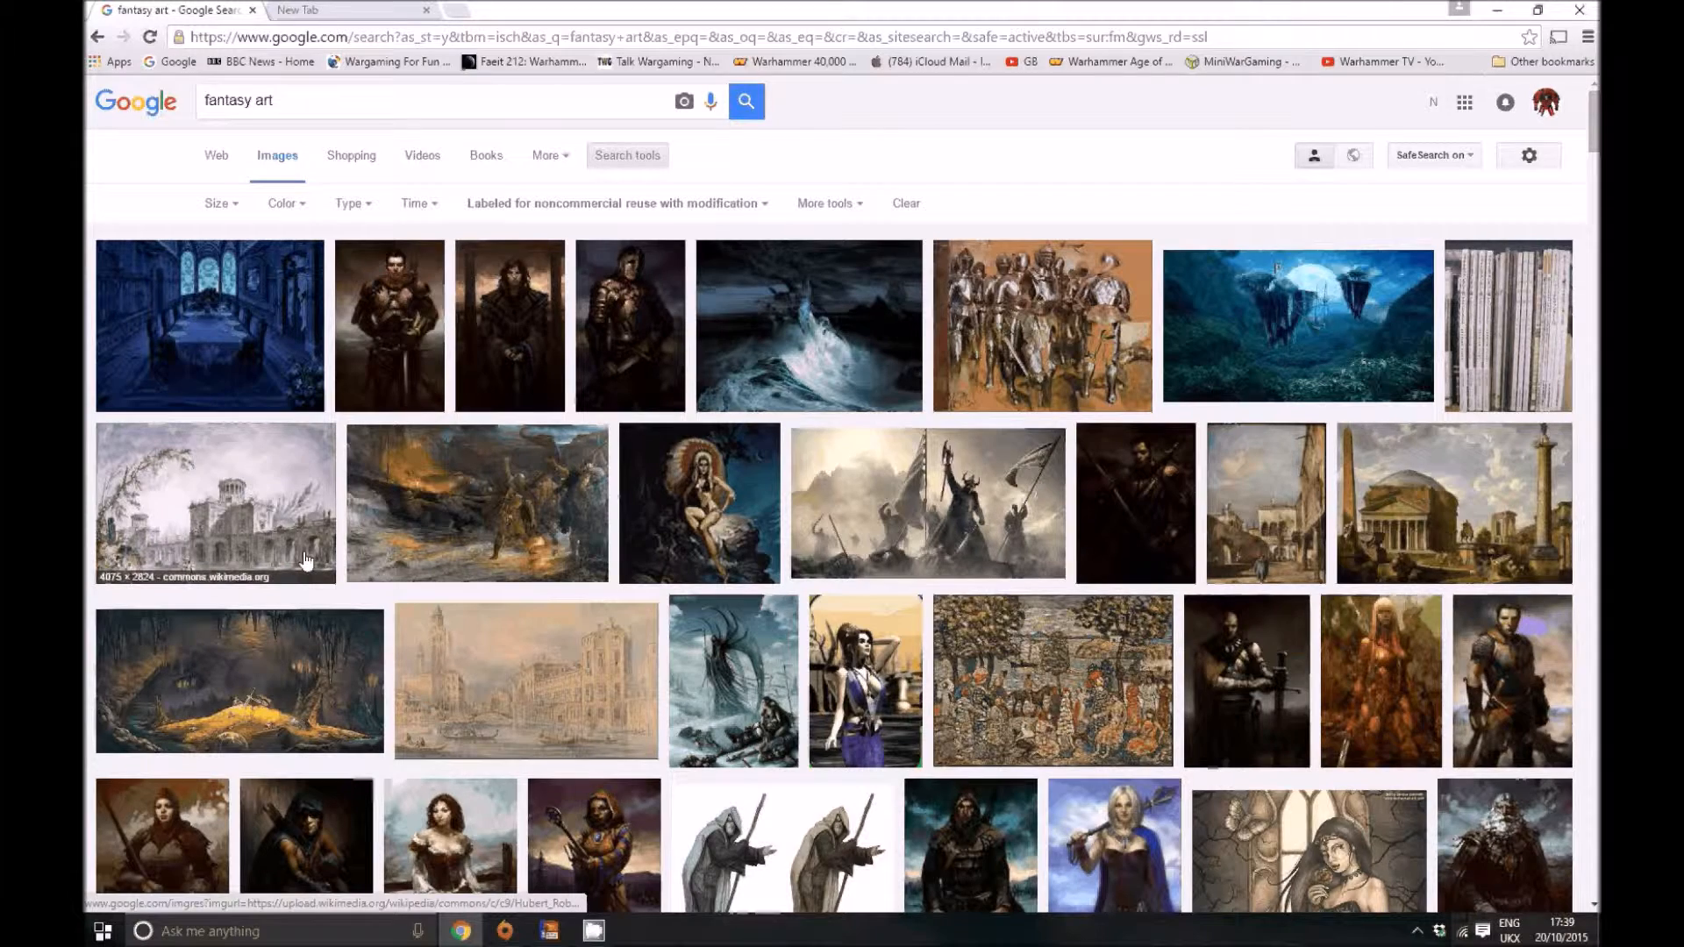
left_click(210, 324)
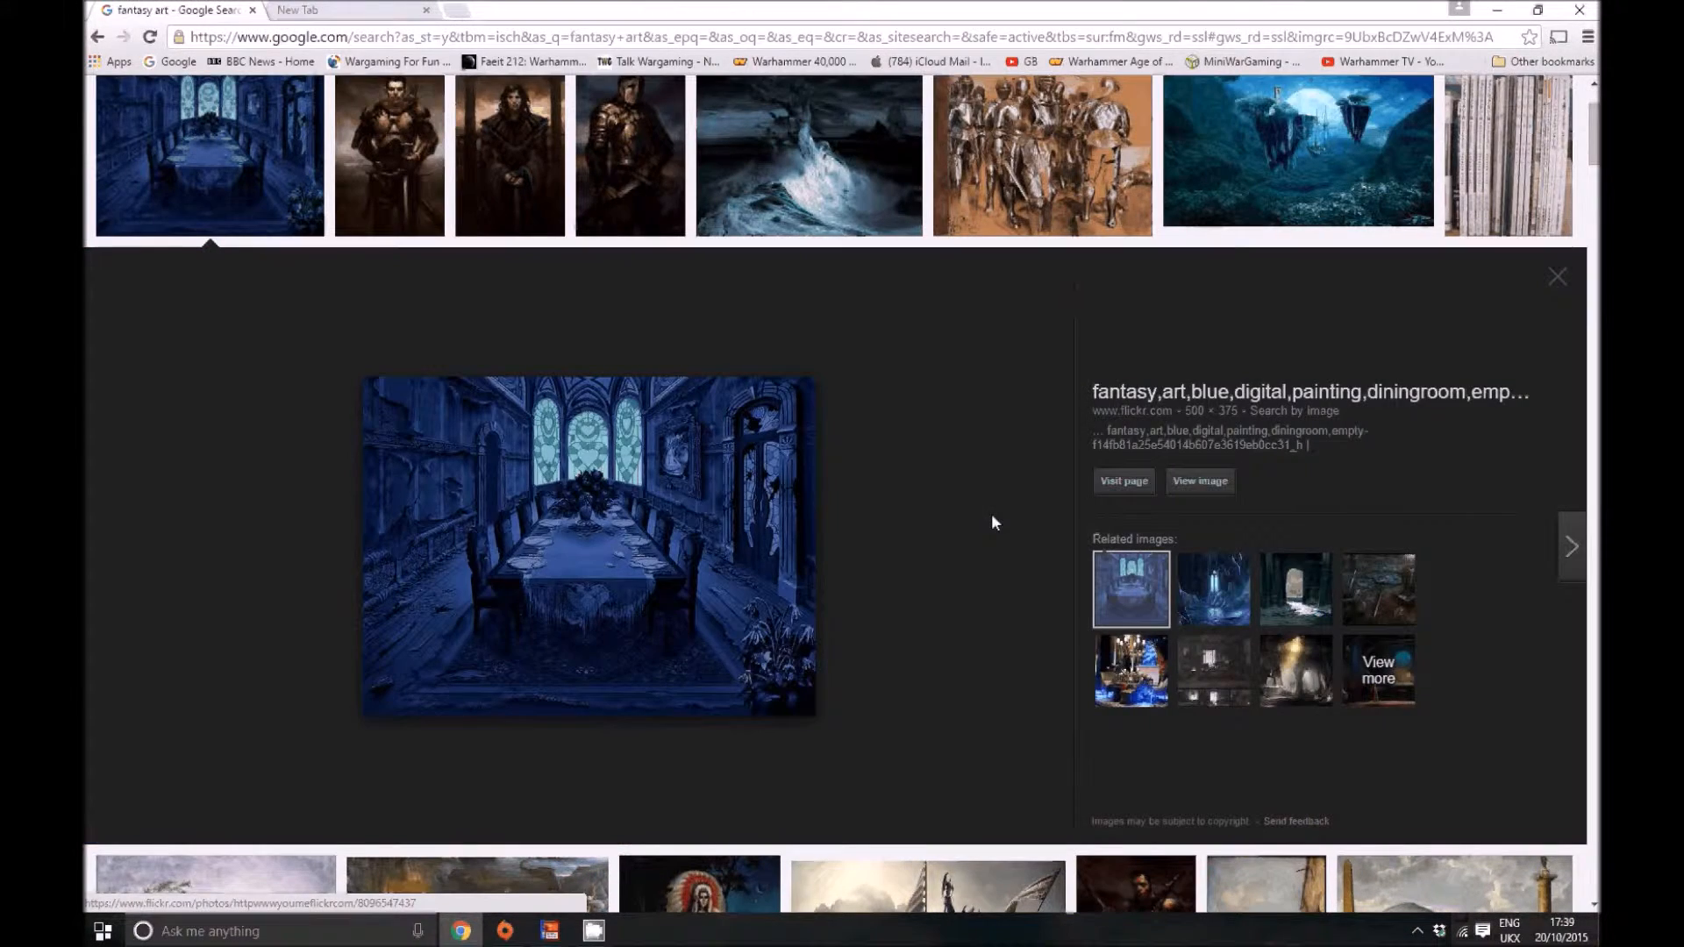
right_click(525, 476)
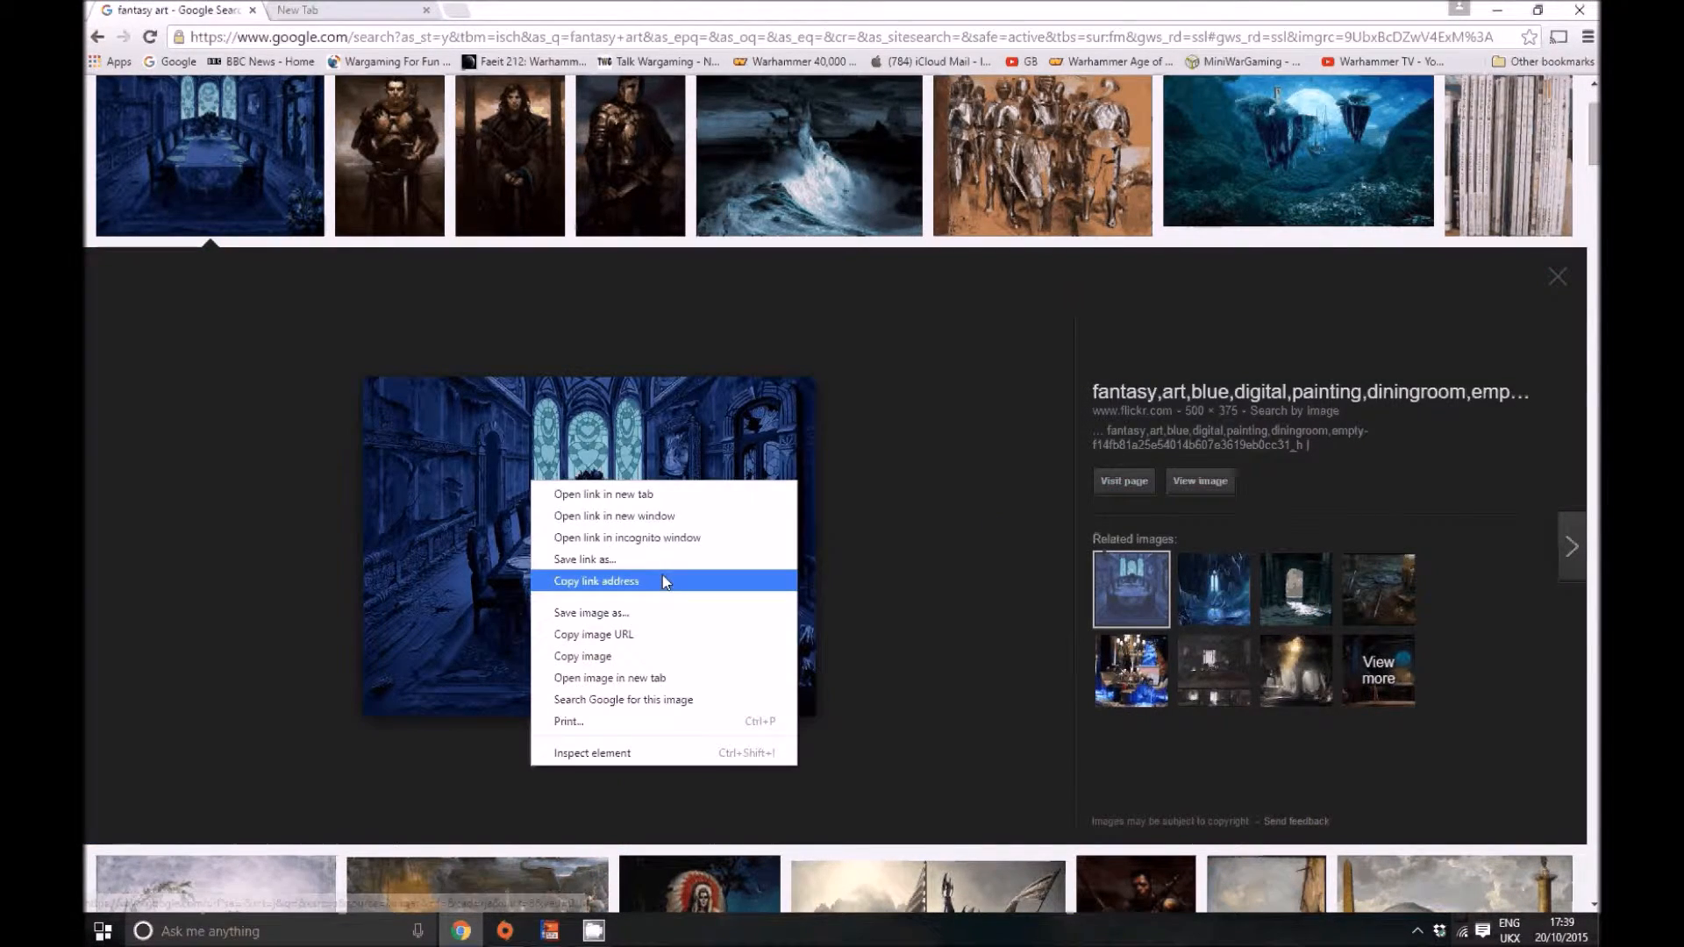
left_click(612, 619)
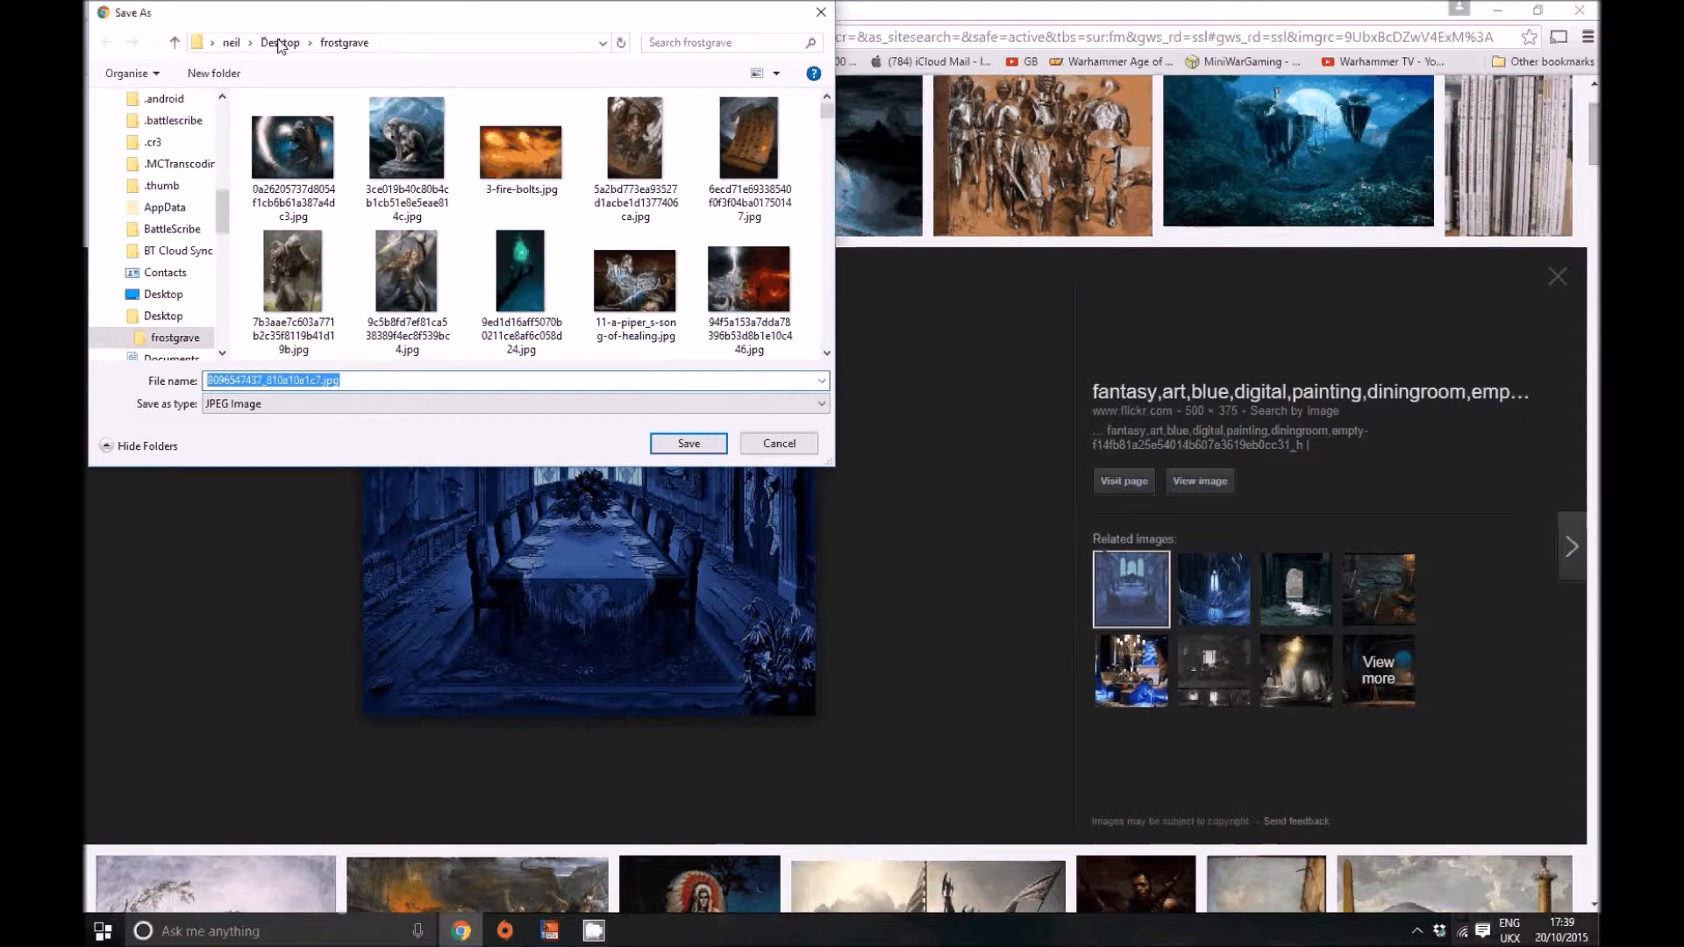
left_click(279, 42)
key("Return")
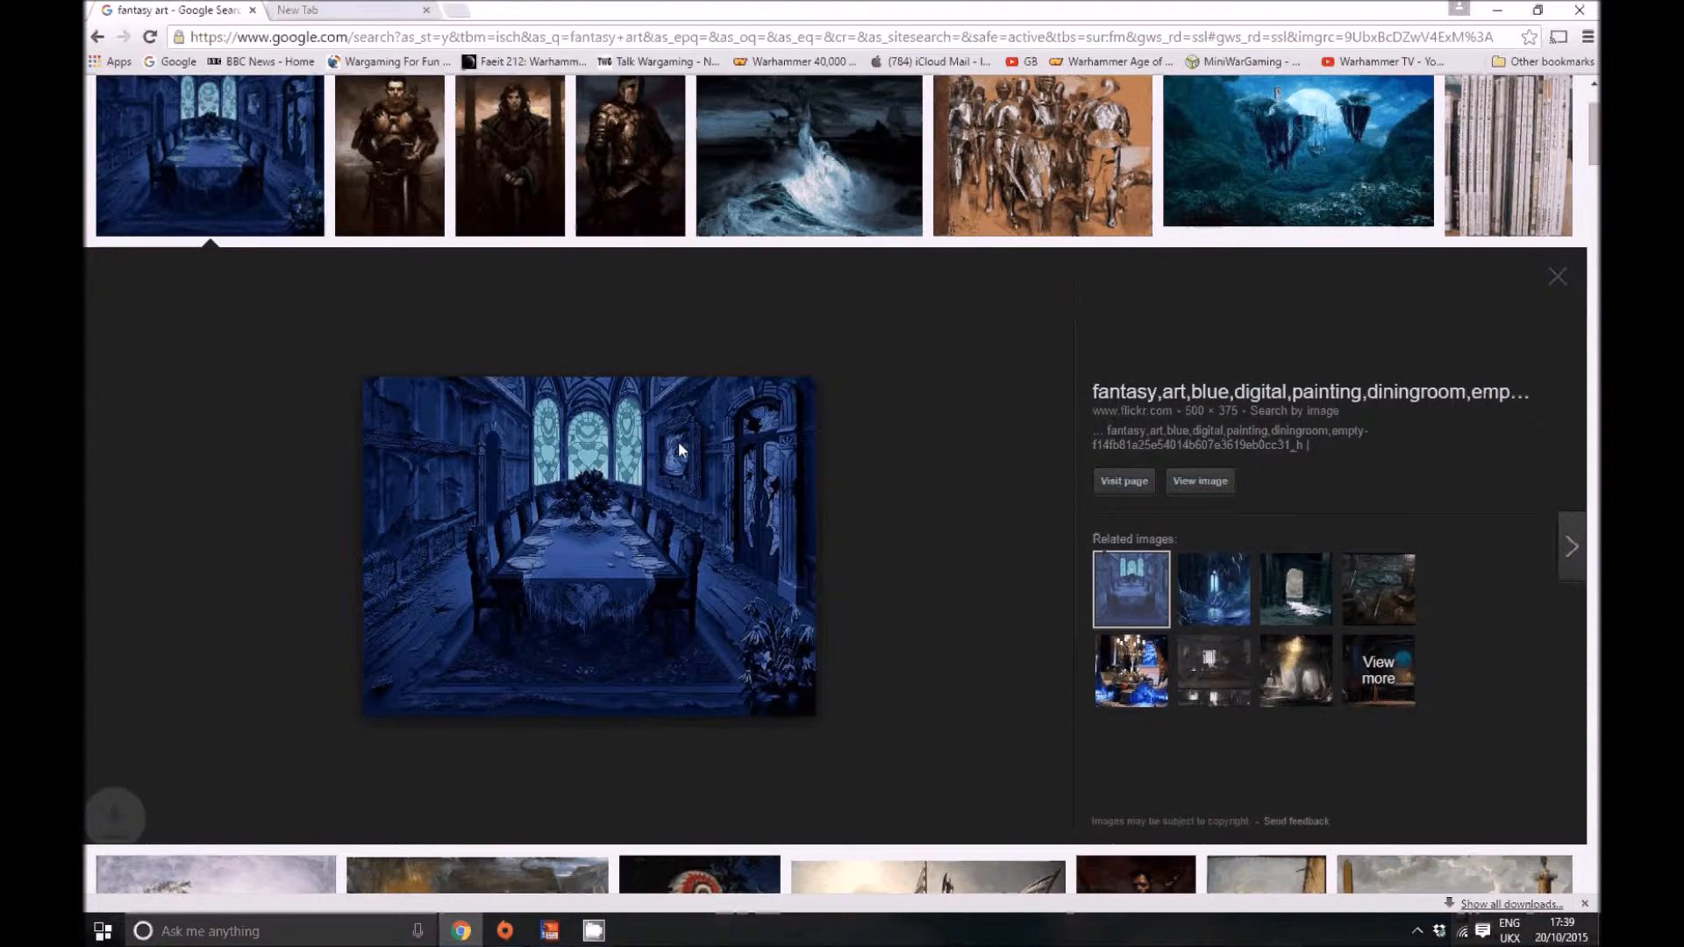
left_click(1499, 12)
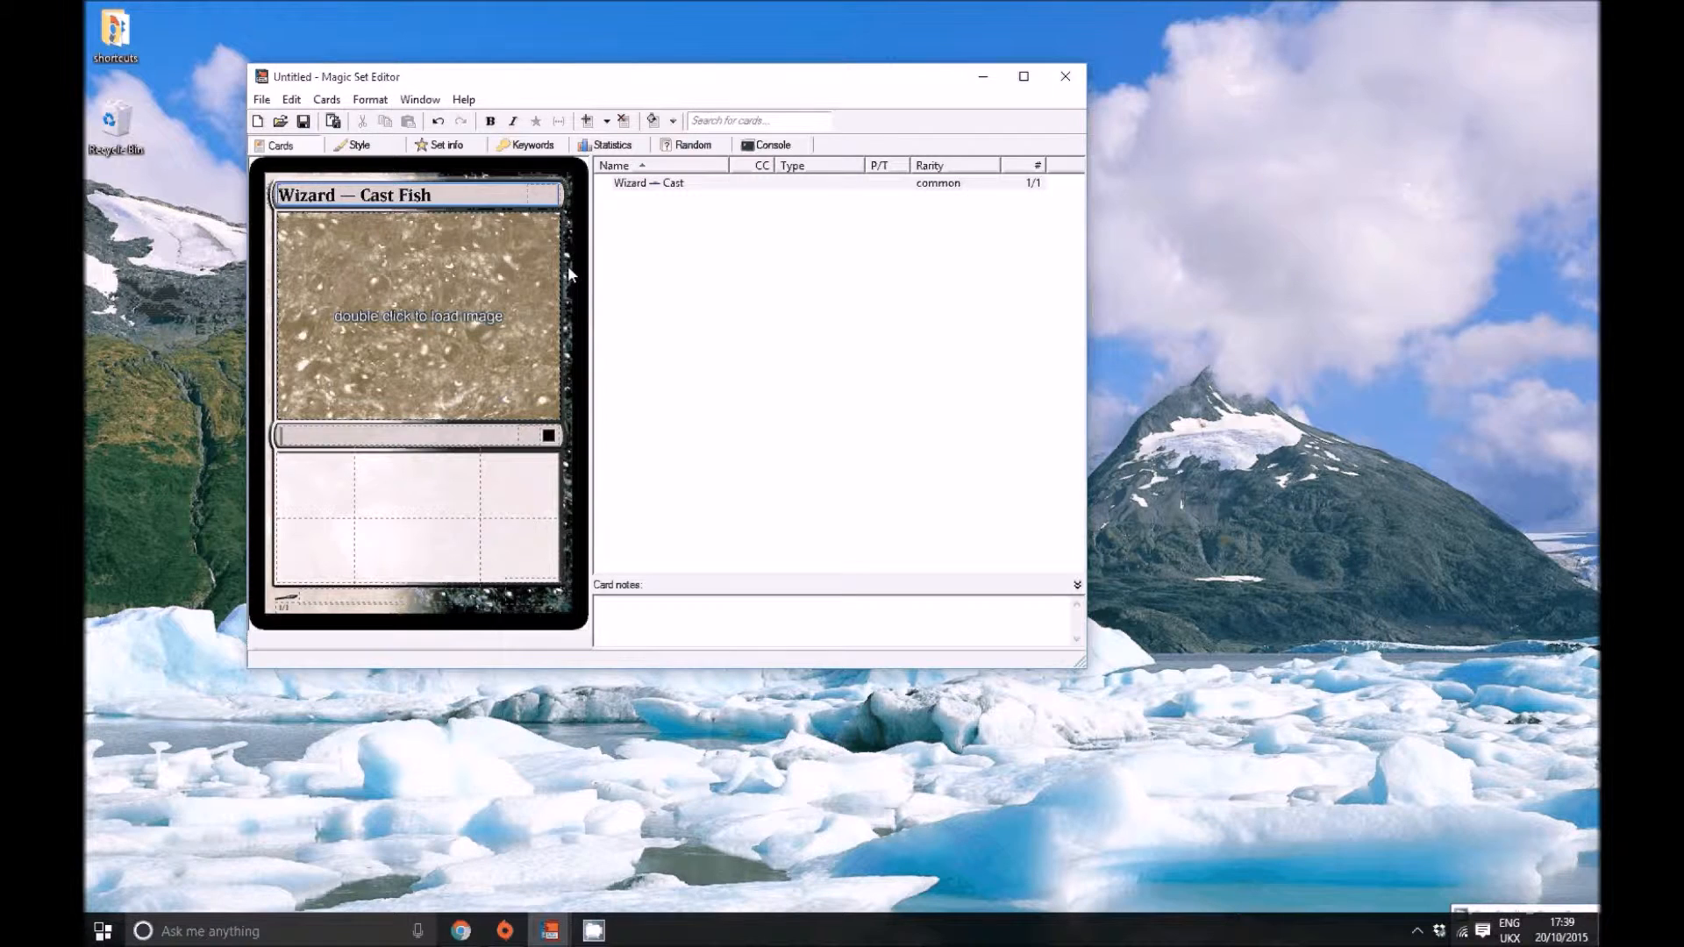
left_click(478, 308)
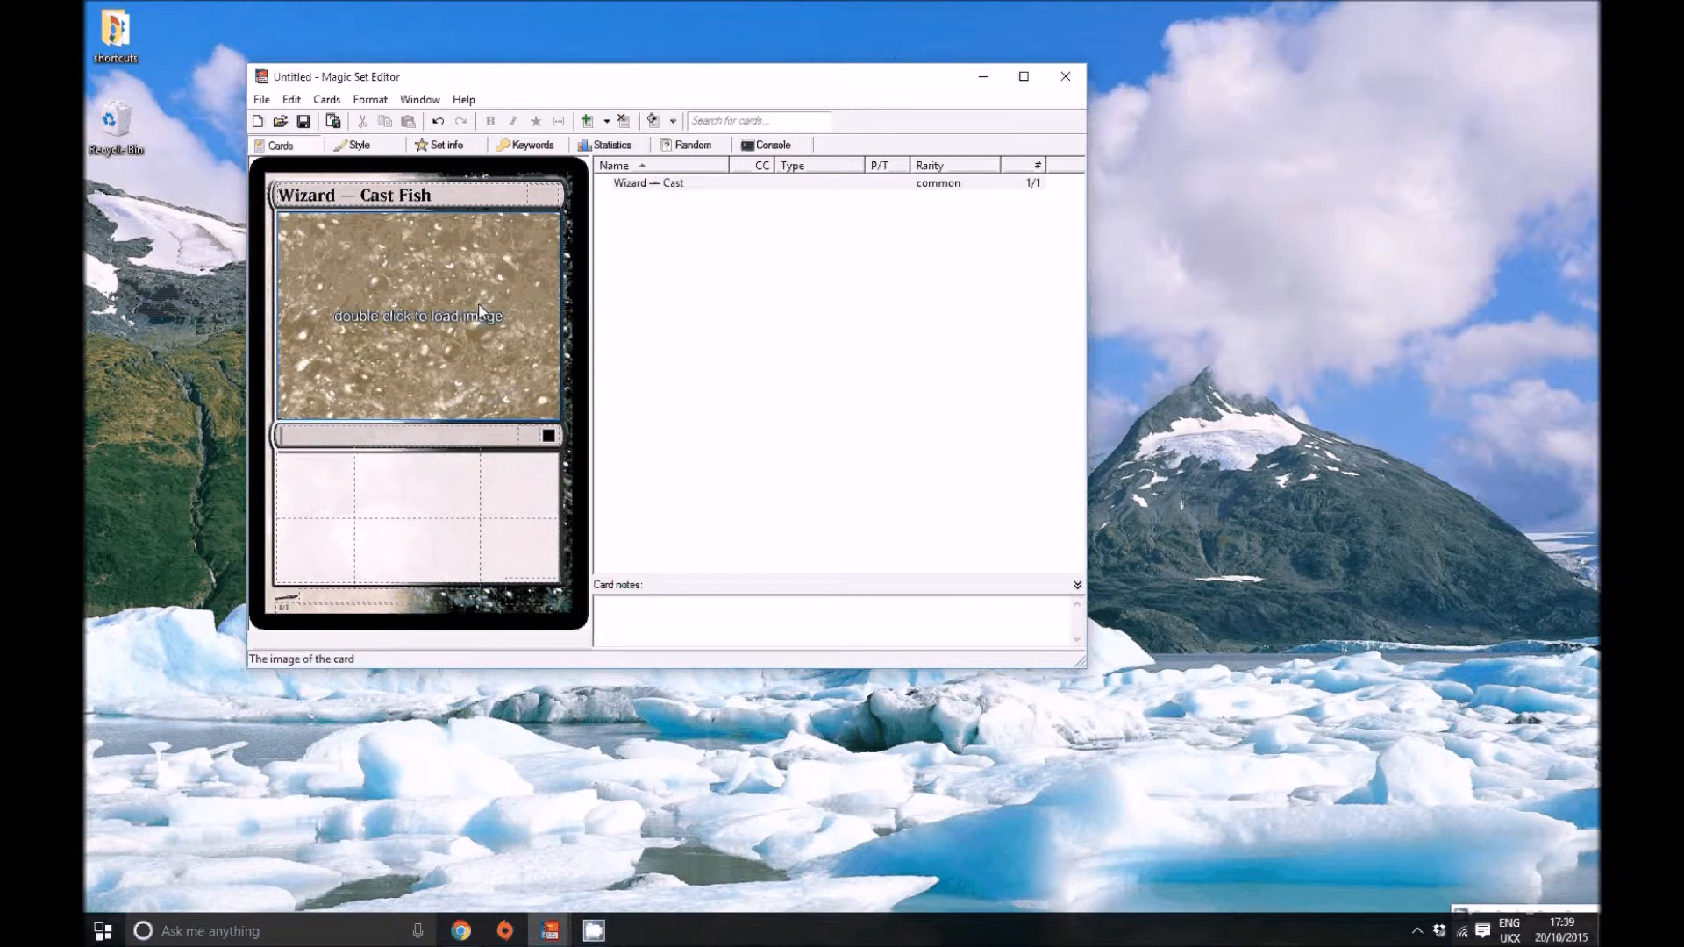
double_click(407, 314)
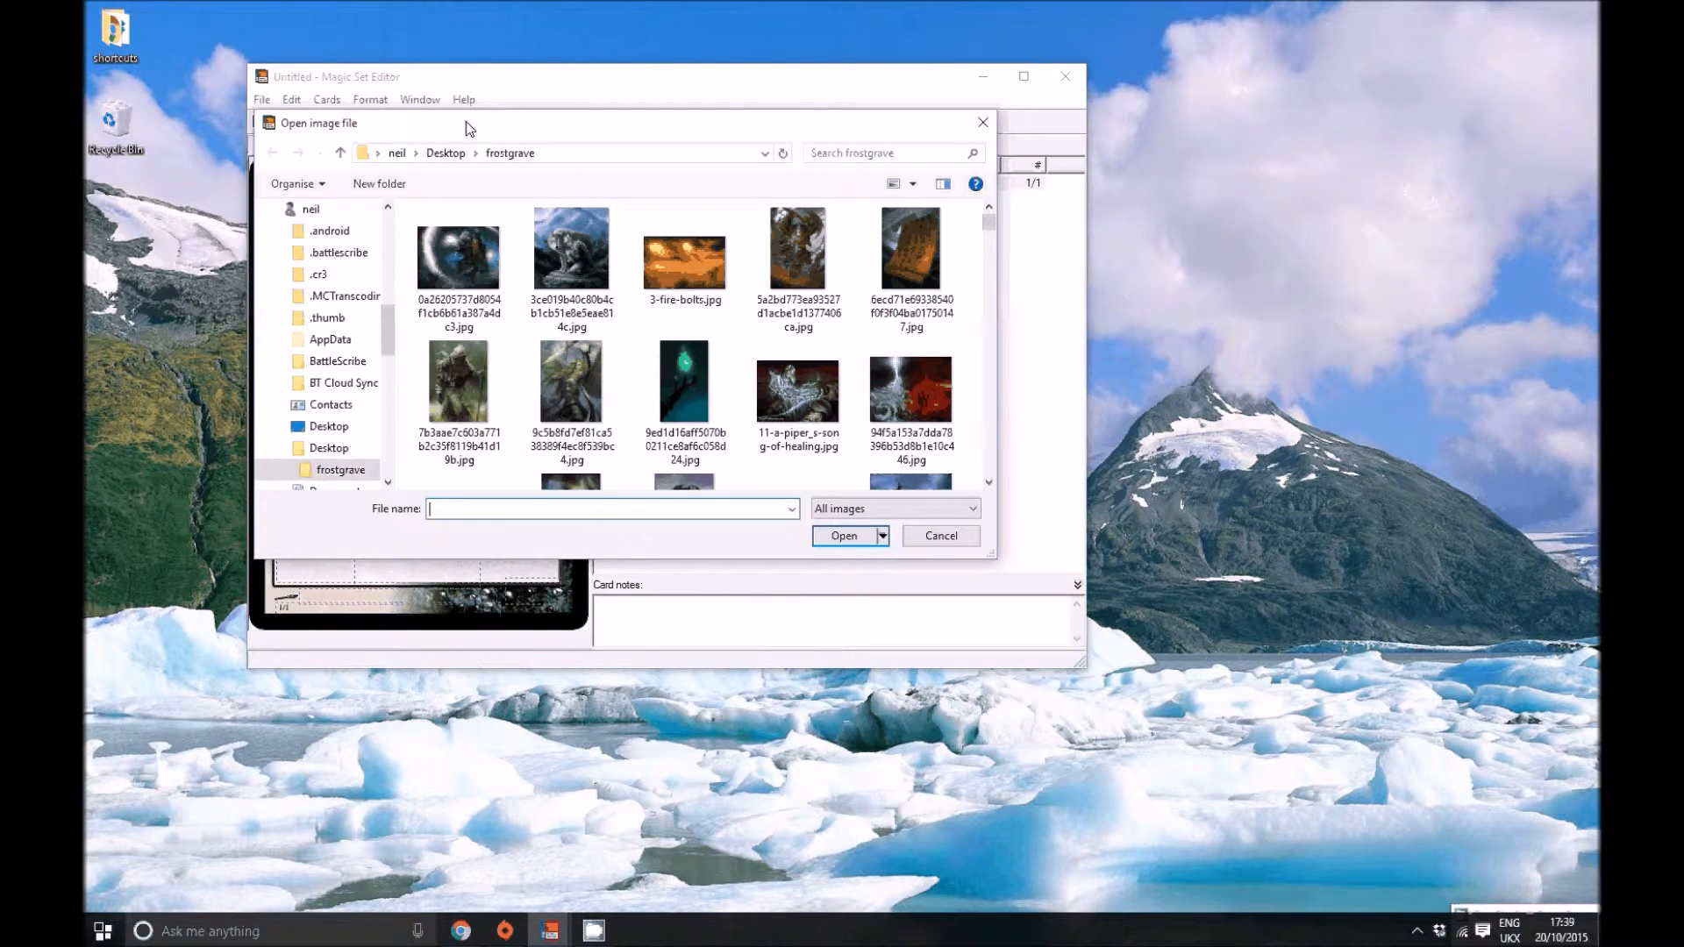
left_click(445, 153)
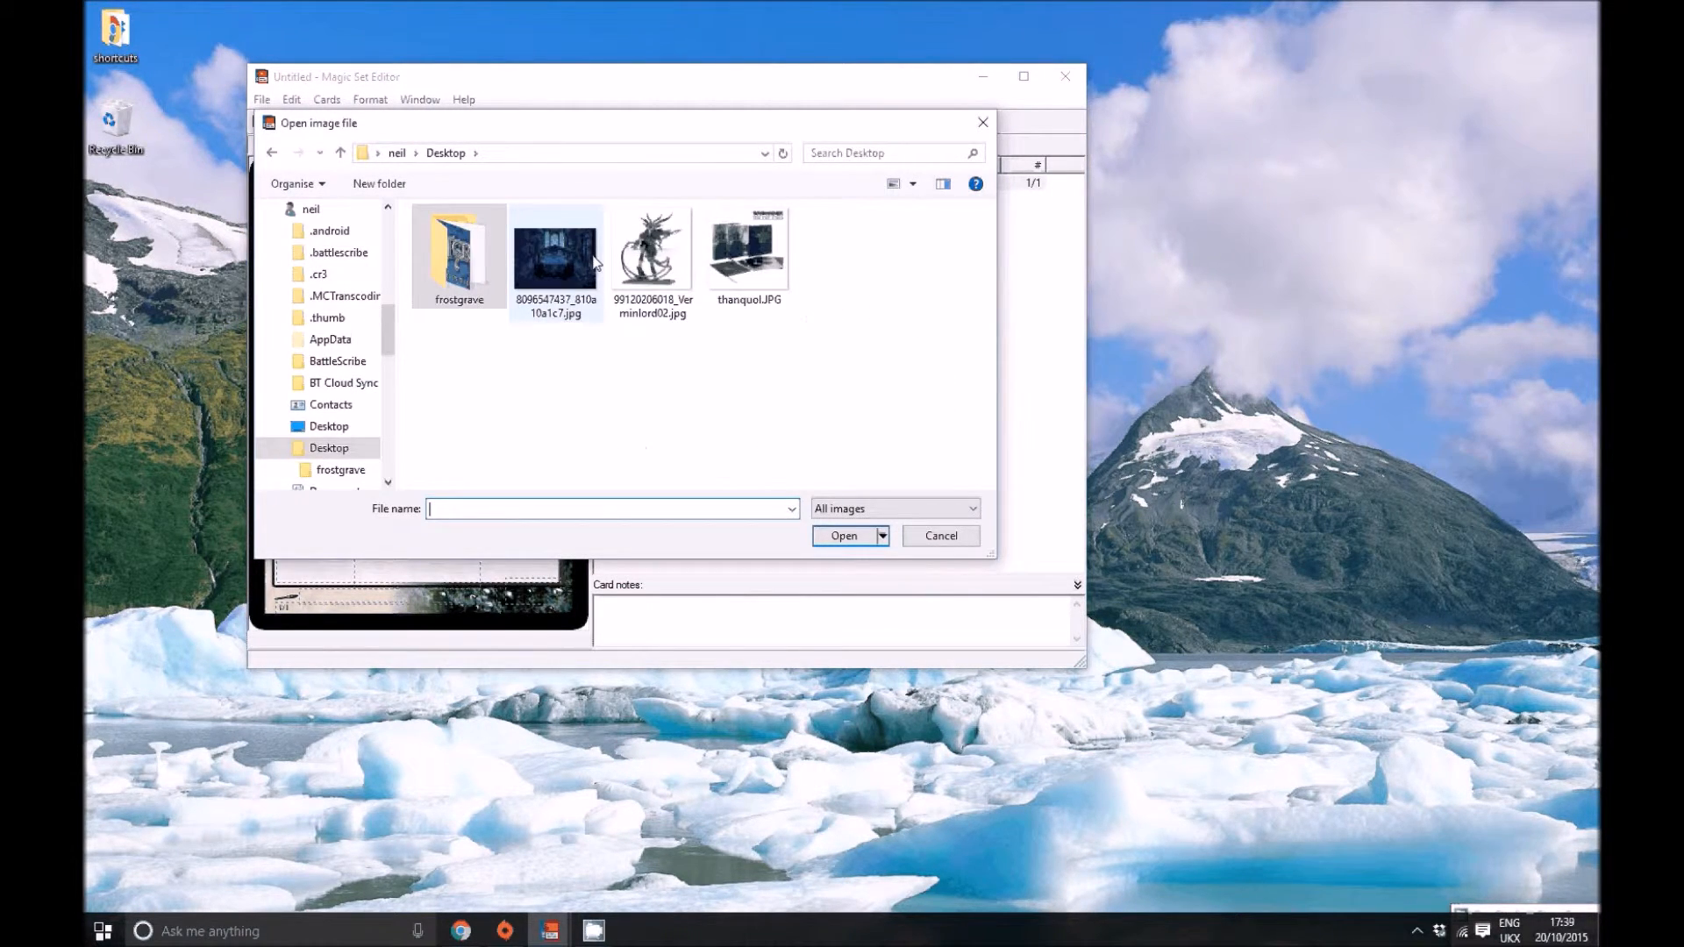
double_click(593, 261)
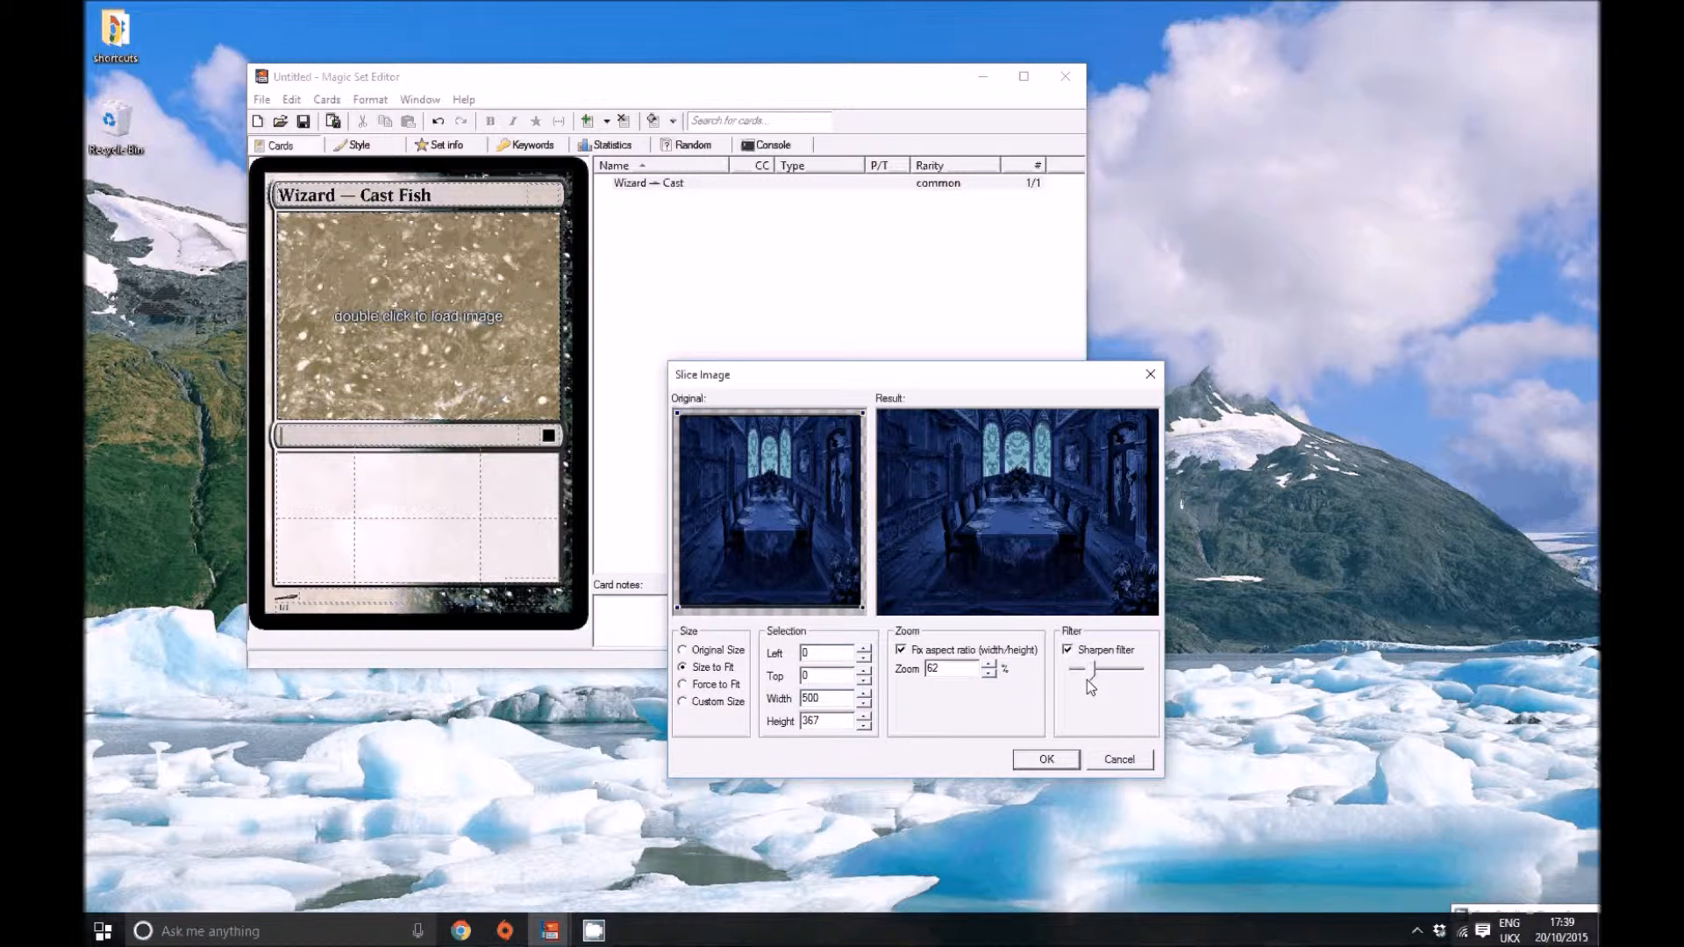
left_click(1046, 759)
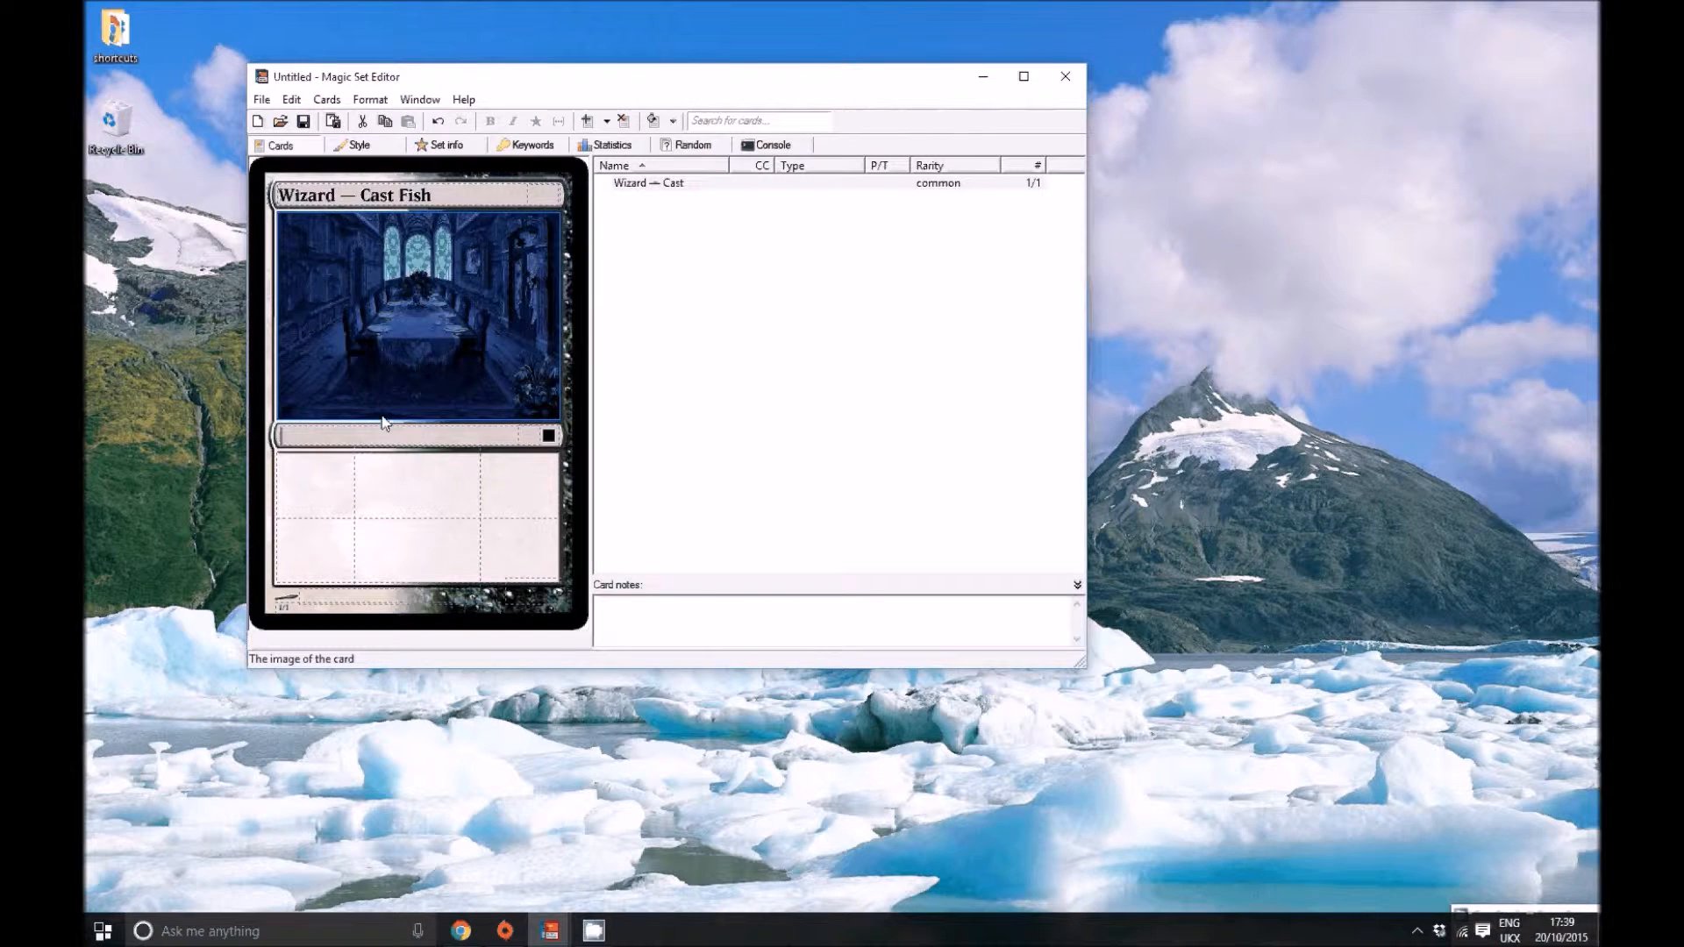
Rename the card "Wizard — Summon Dinner".
double_click(451, 199)
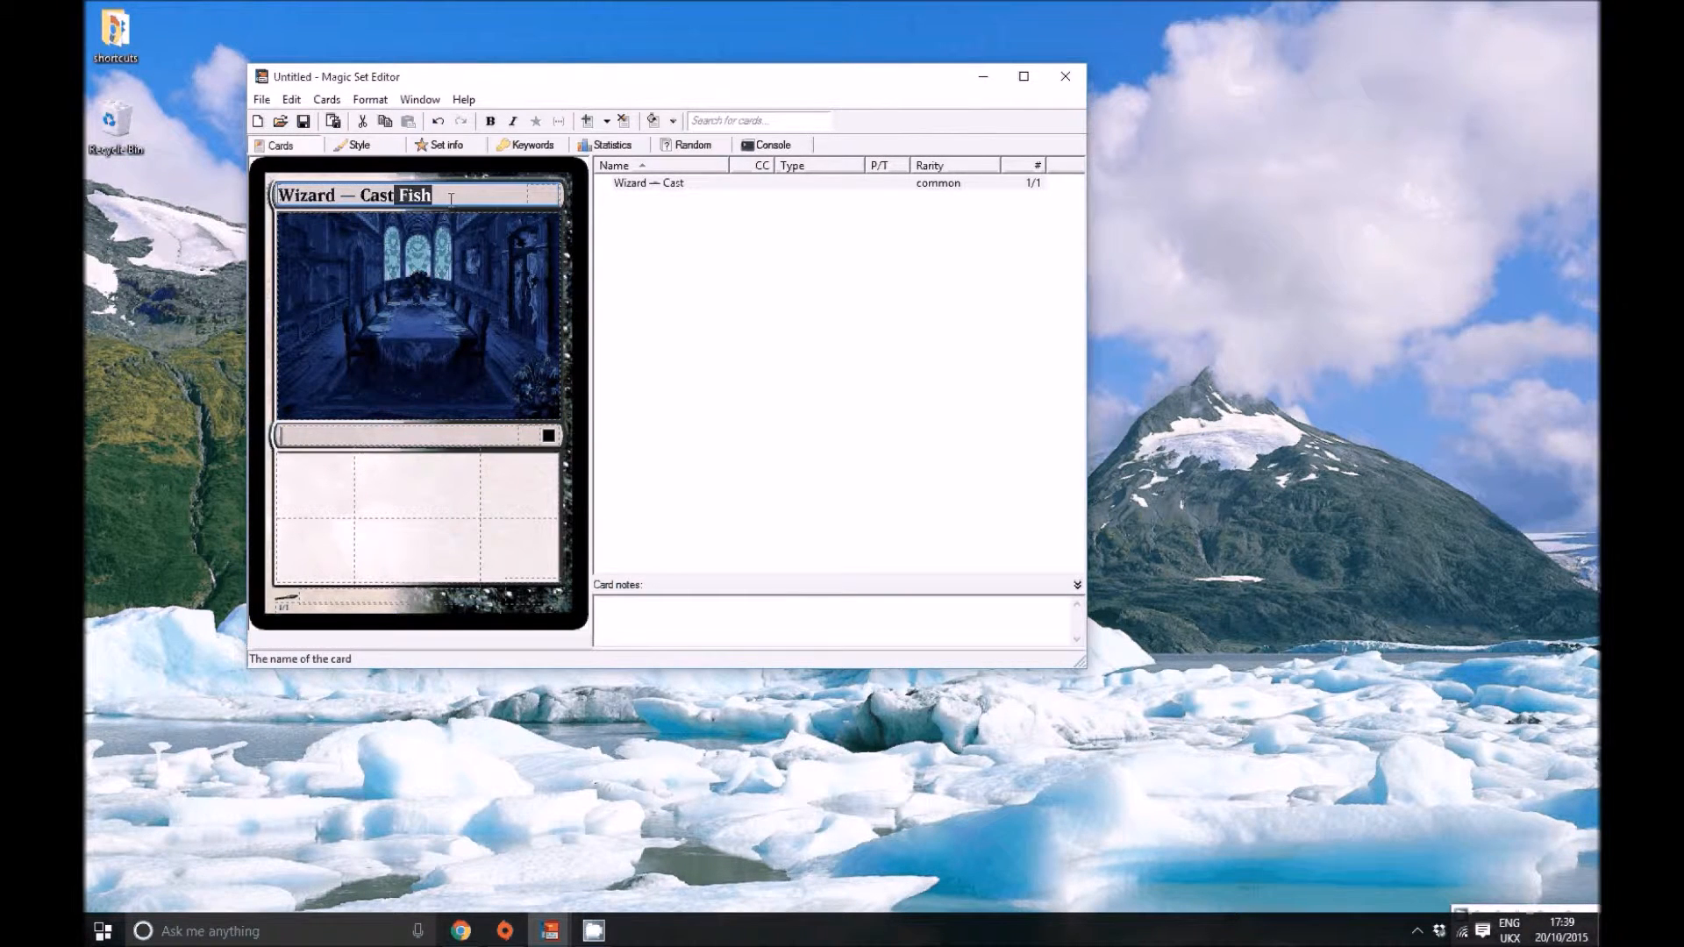
key("BackSpace")
type("Dinner")
double_click(367, 194)
type("S")
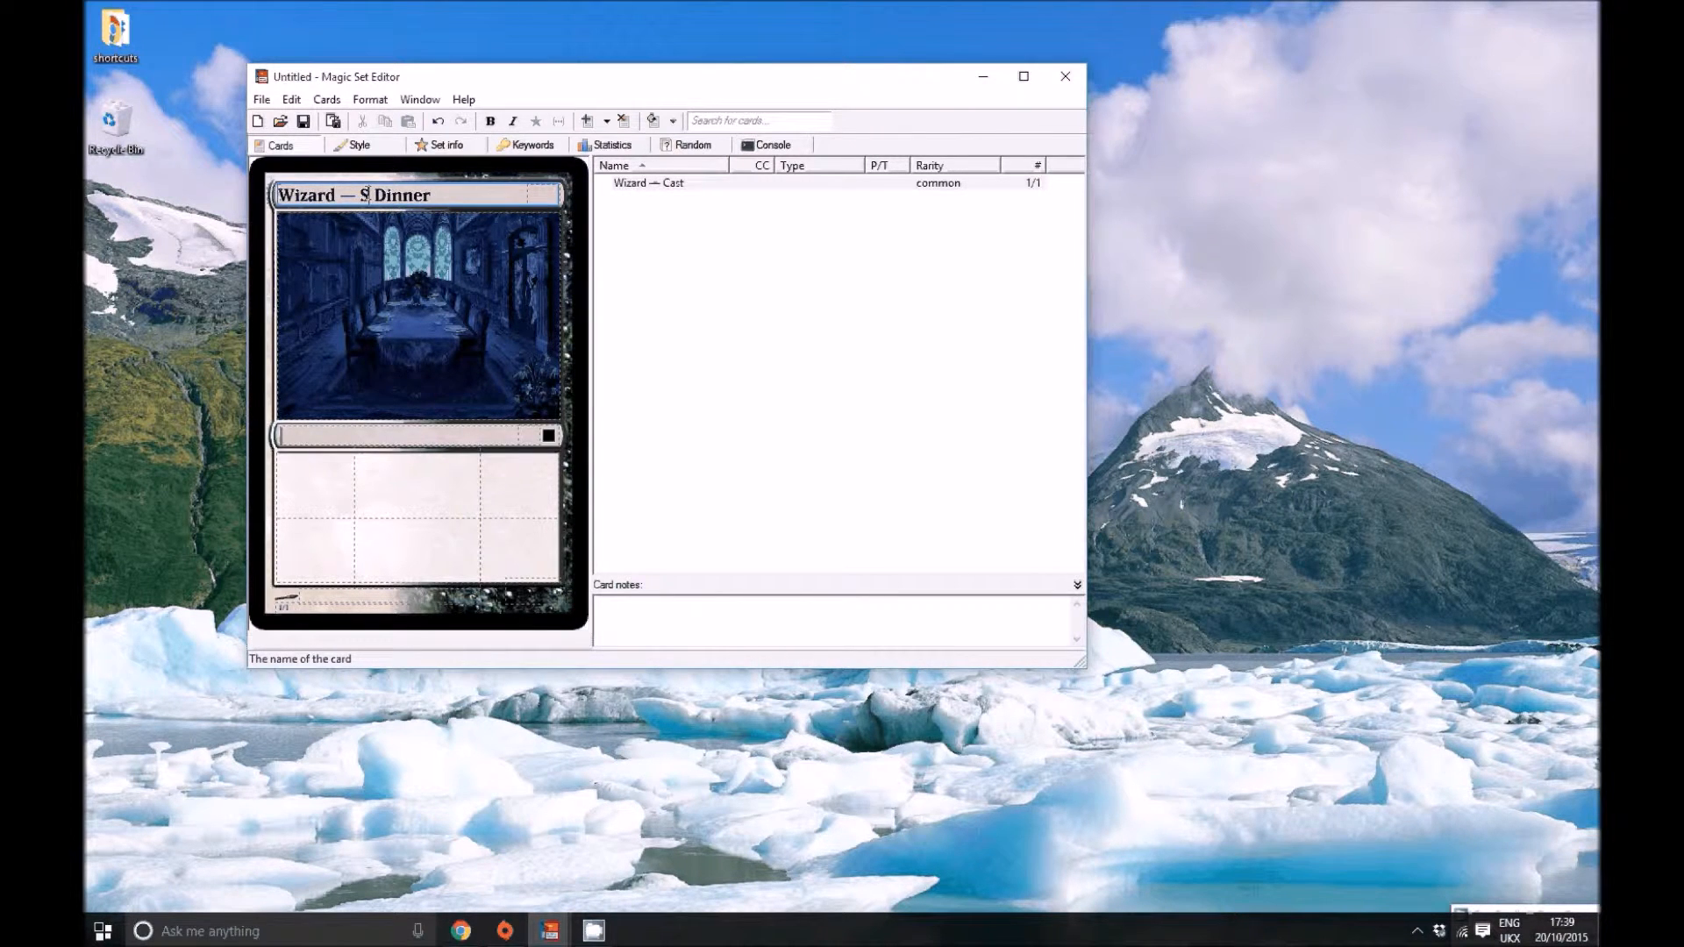
type("ummon")
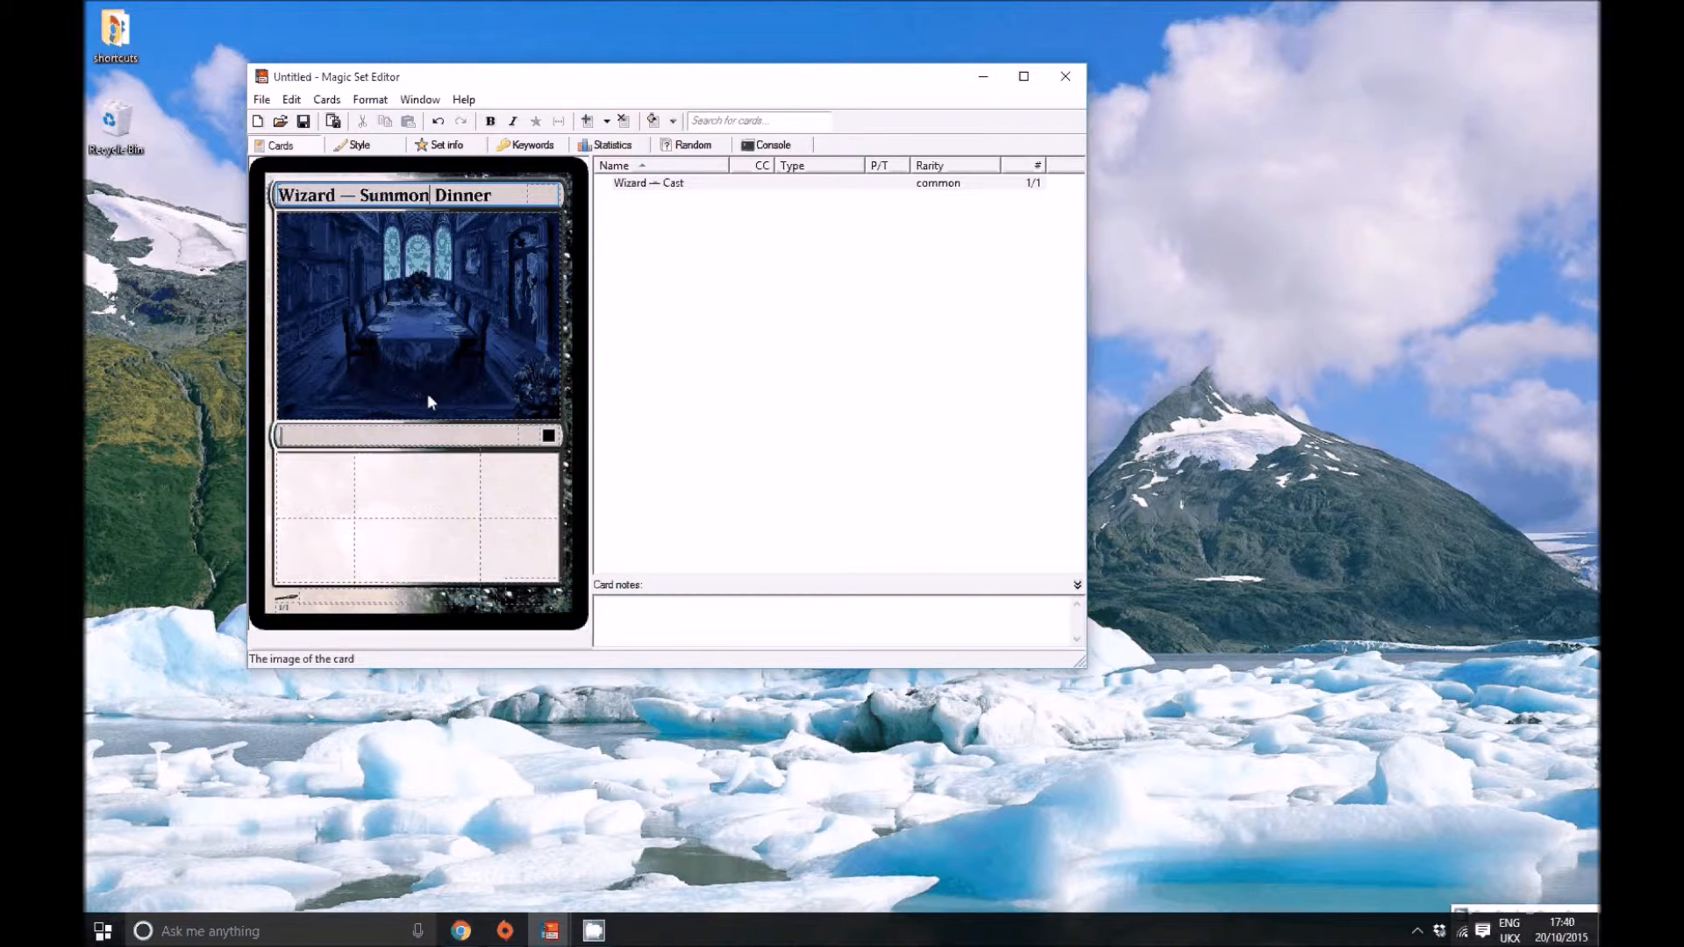
Enter "Area of Effect" as the card's type.
left_click(360, 434)
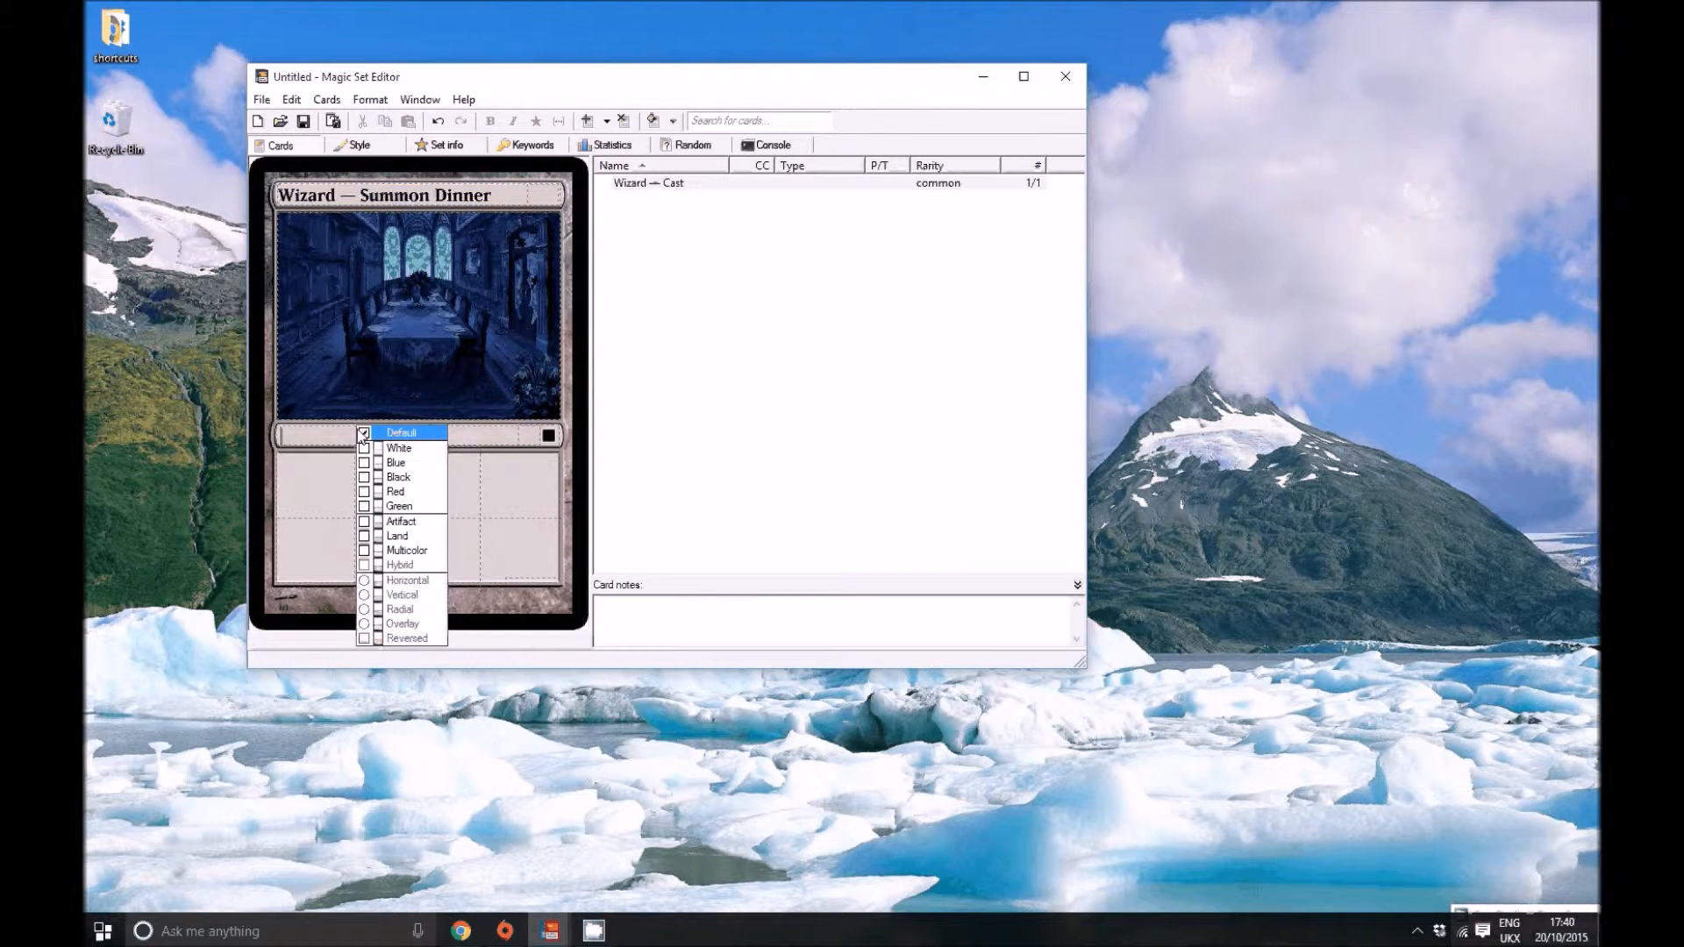
left_click(328, 430)
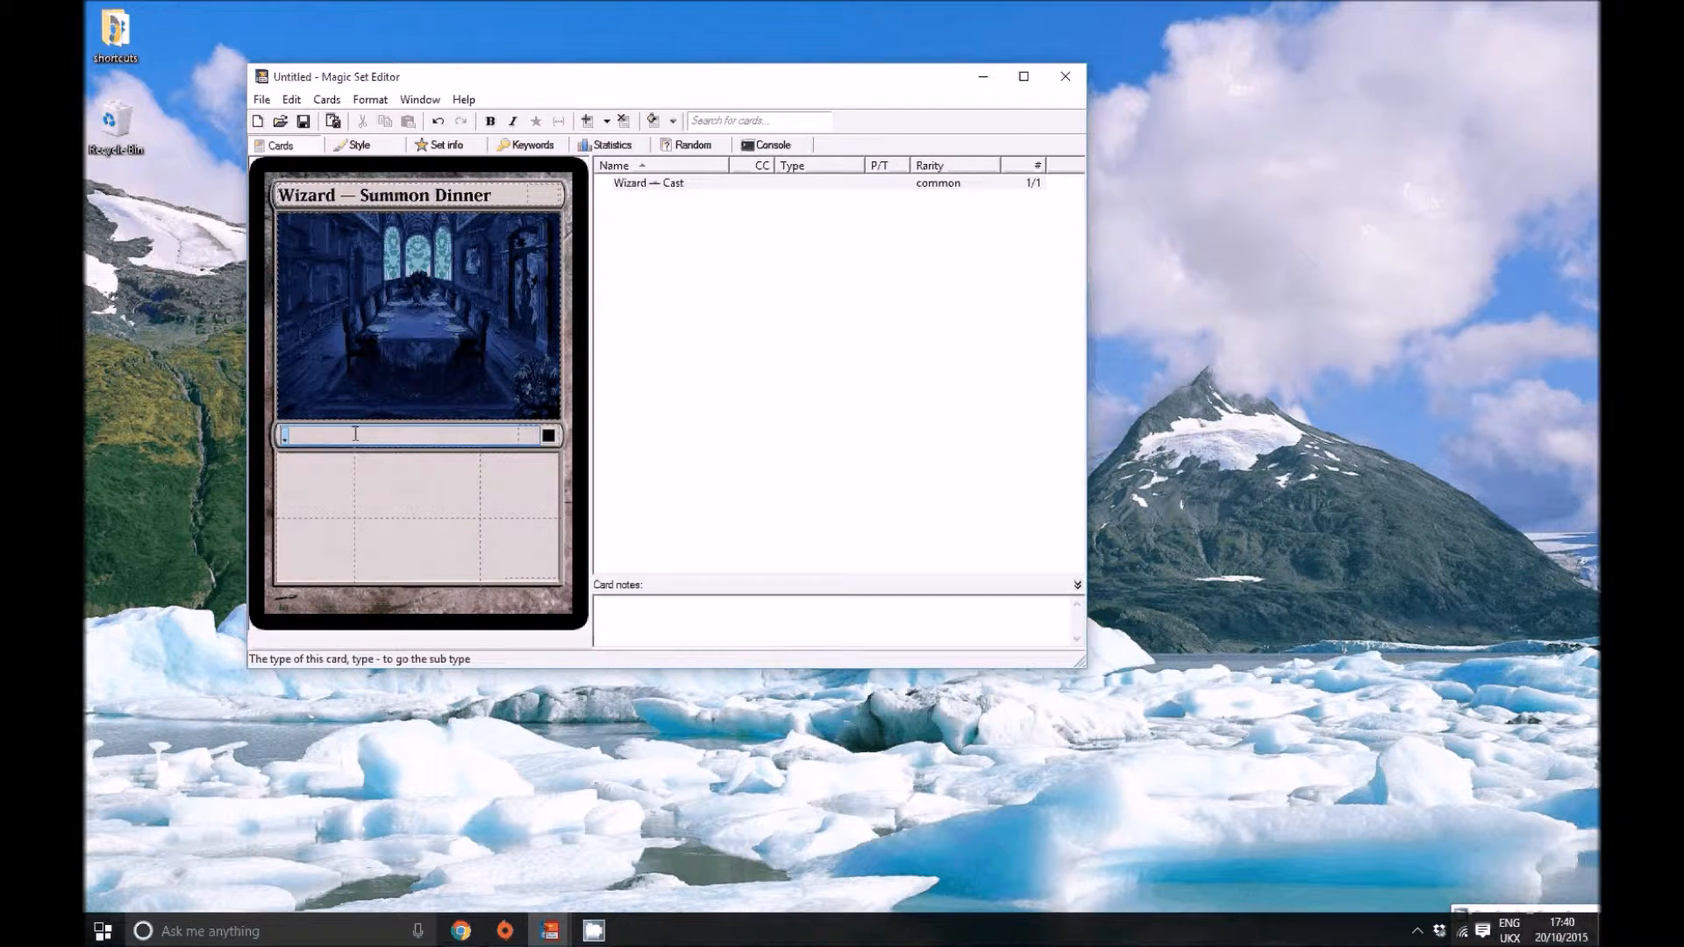
type("Area of Effect")
Enter the rules text "Summons a plate of fish and a table" on the card.
left_click(302, 498)
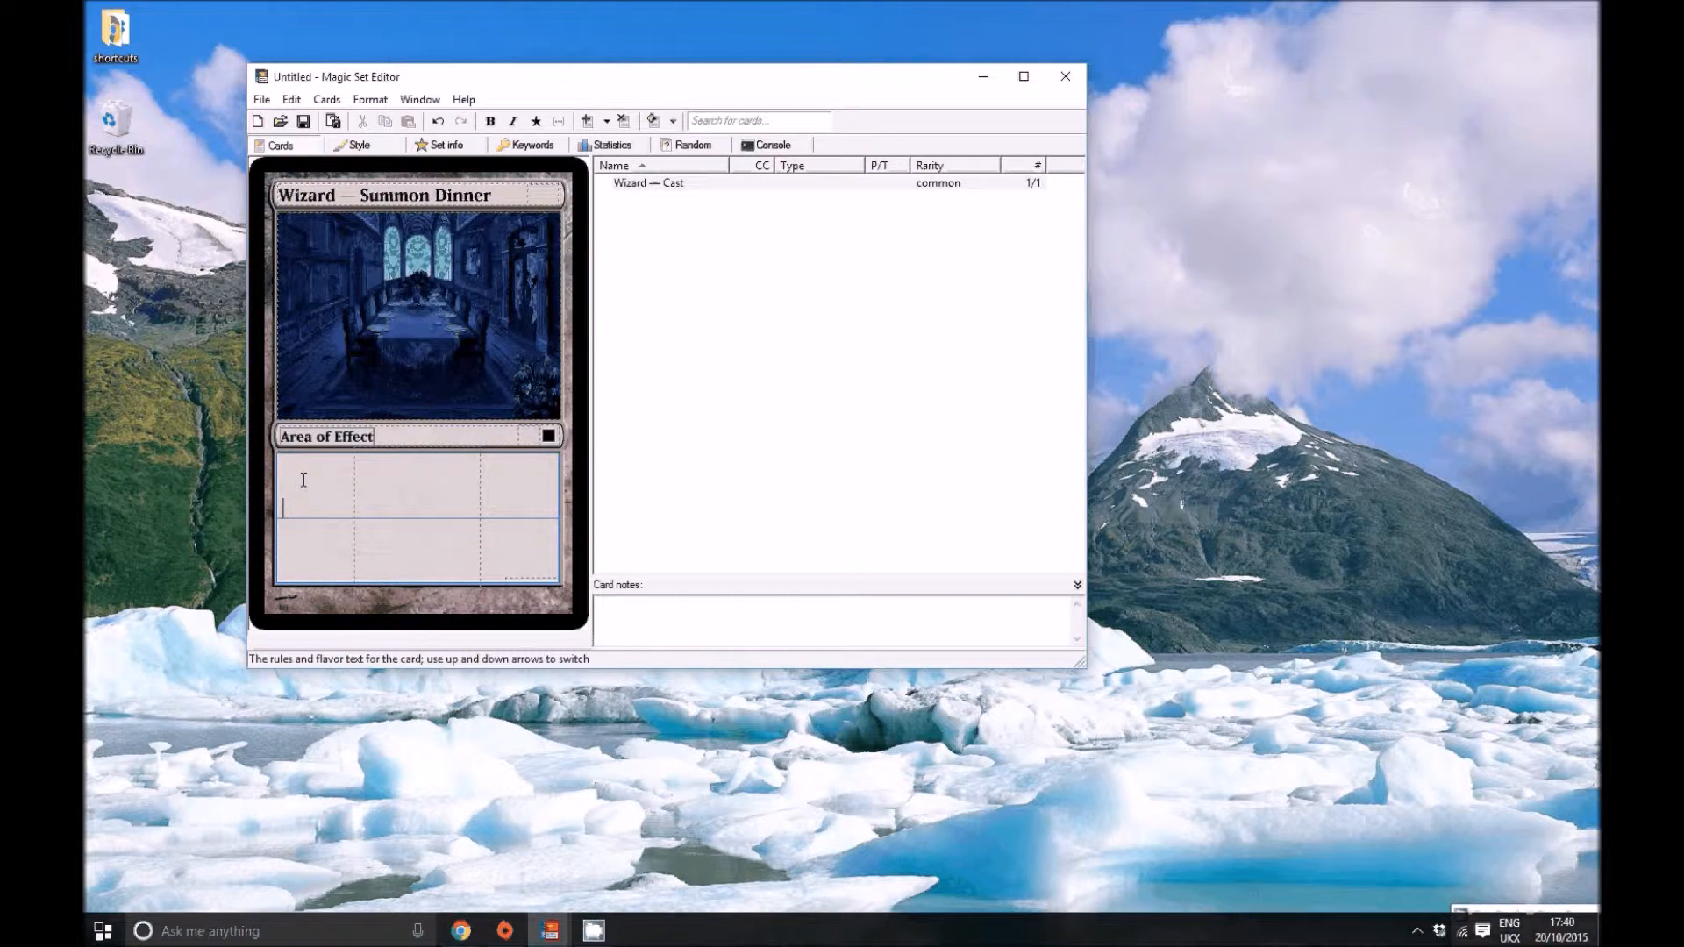
type("Sum")
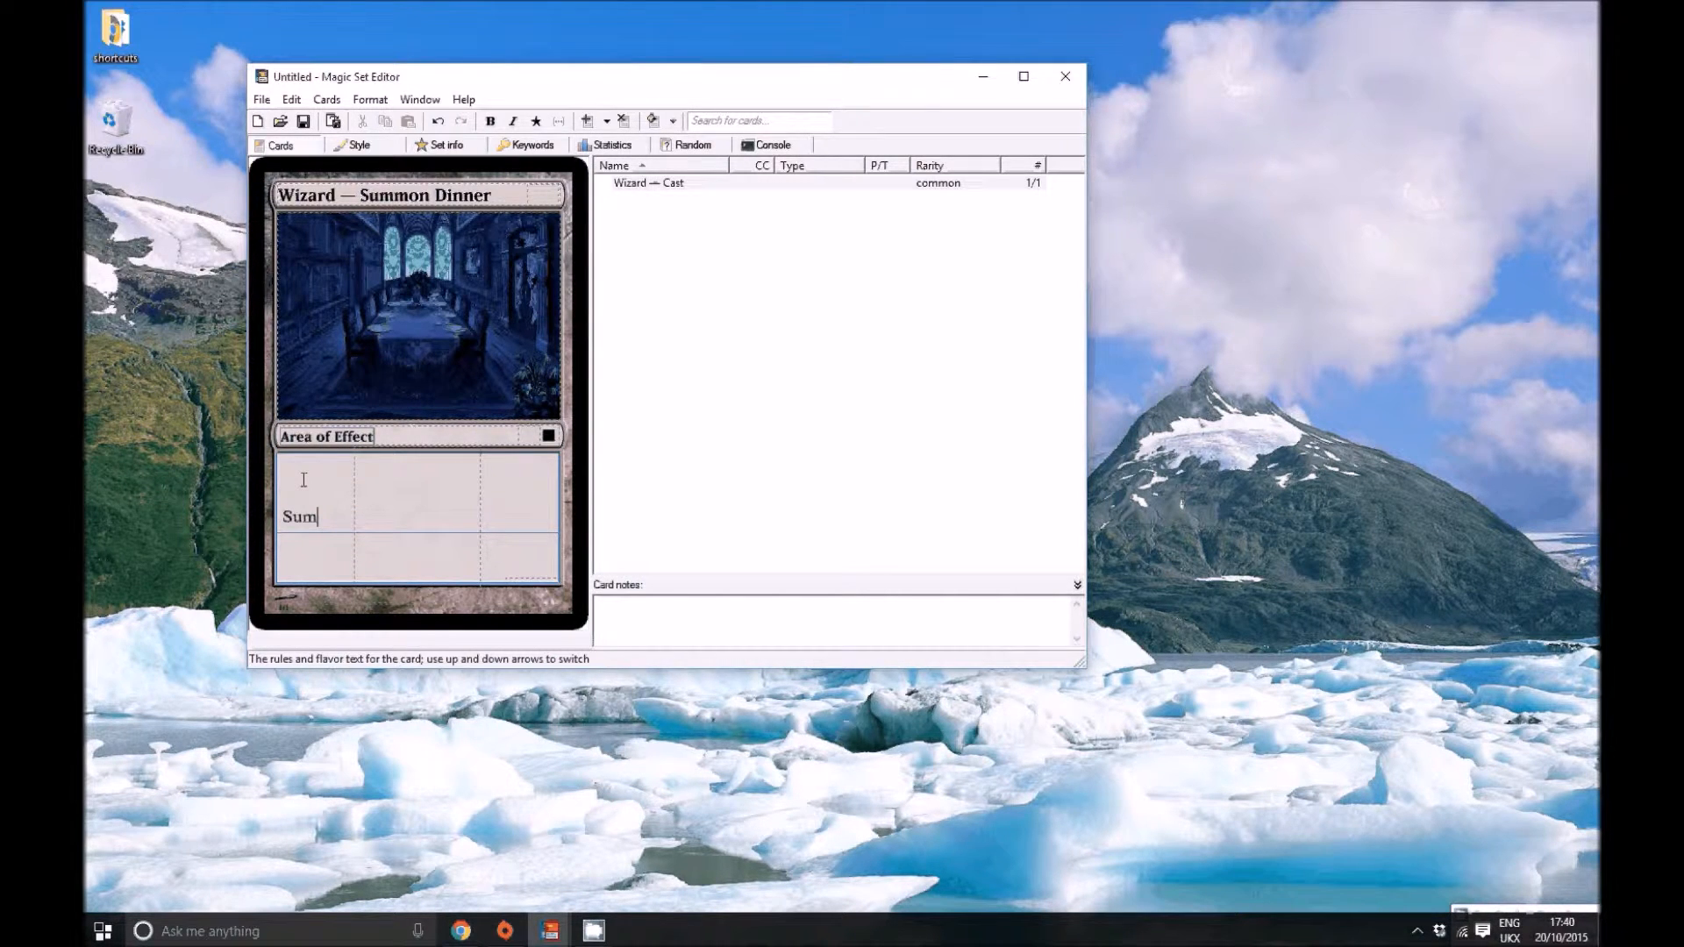
type("mons a plate of fish and")
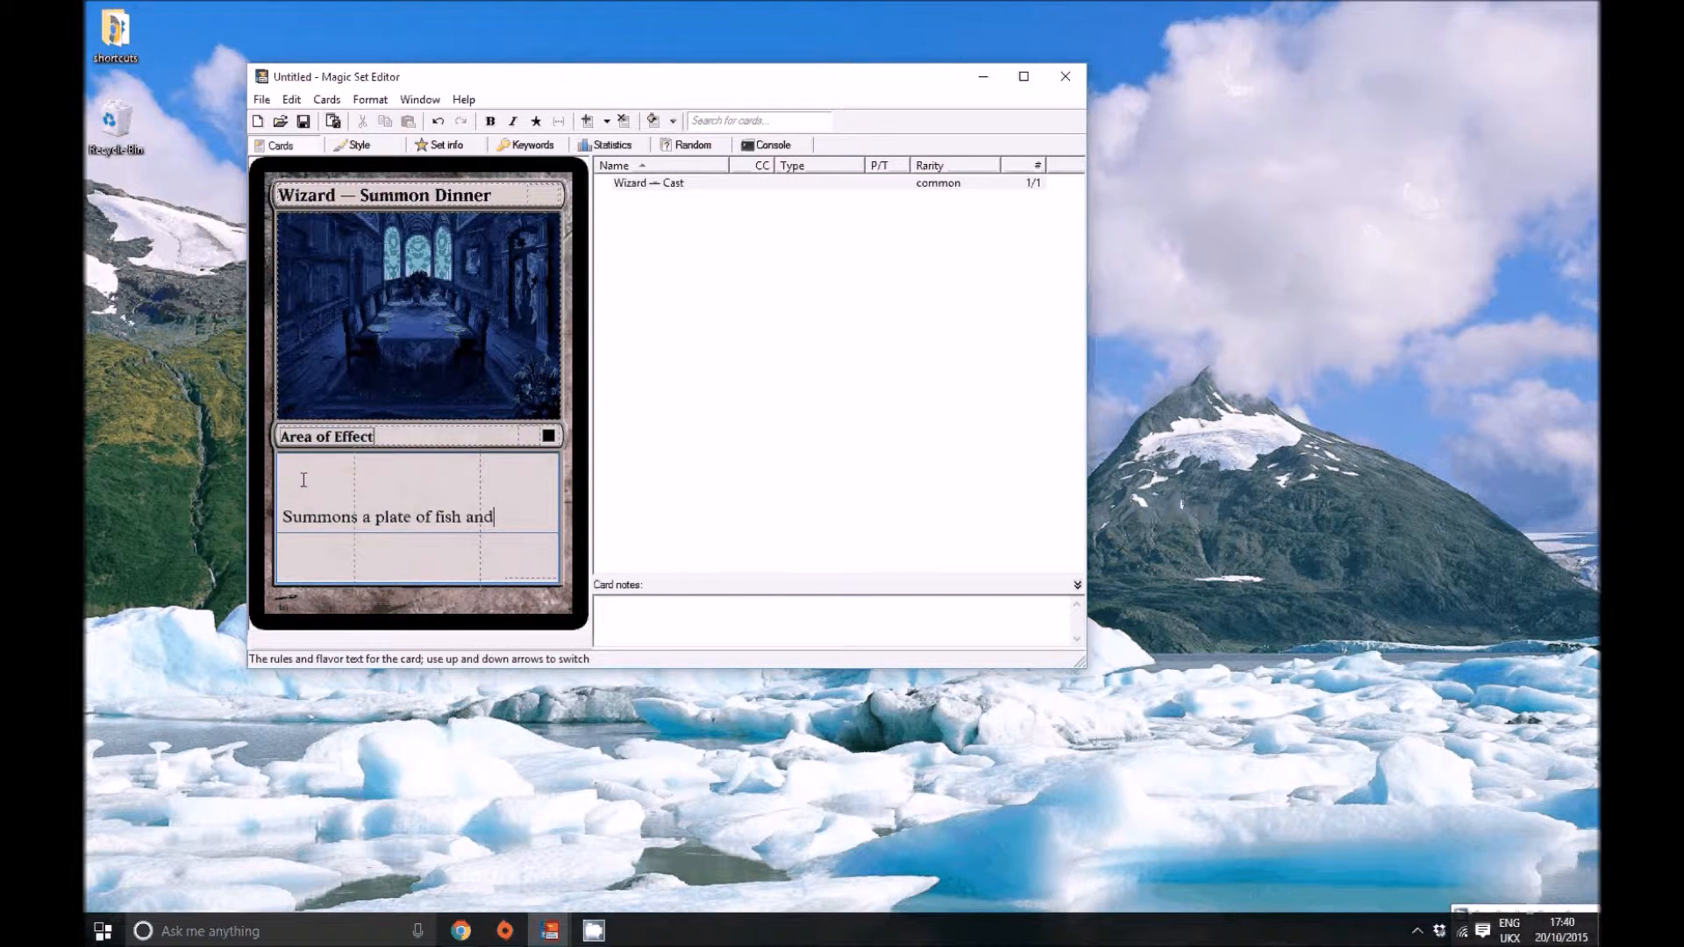
type(" a tablehg")
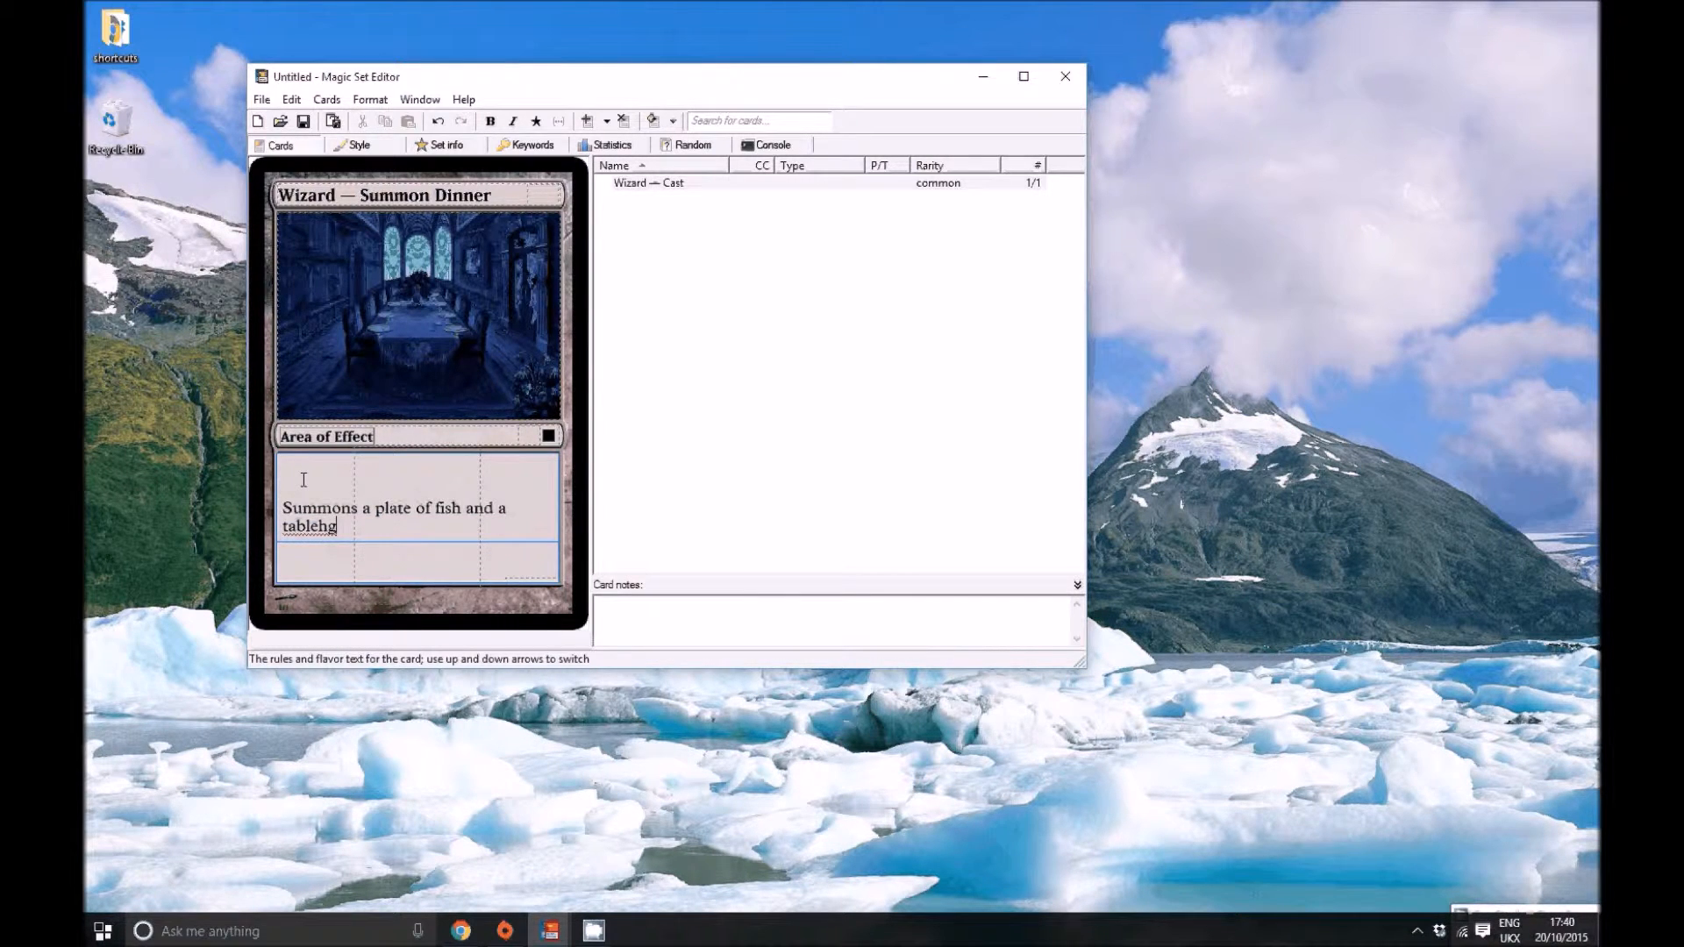
Overfill the rules text with several lines of random filler letters to test text fitting, and delete the filler after "table".
type("gghghghgghbdcbdnbnbdcnbncb")
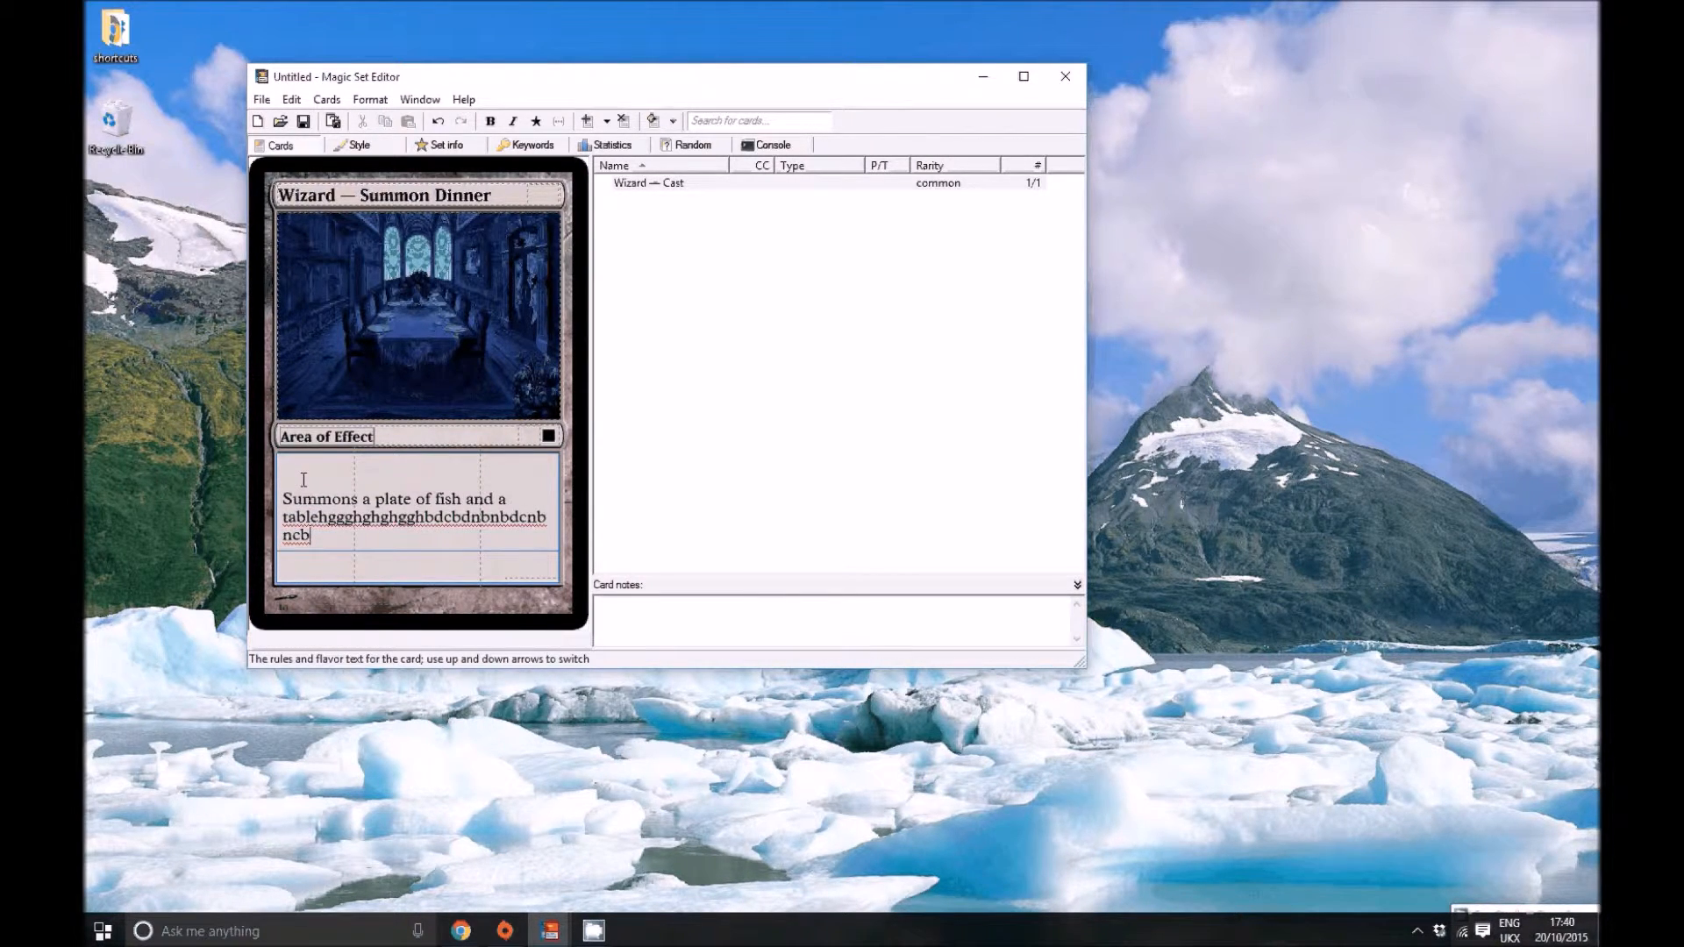
type("dnbncdbnbcdnbncdbnbcdnbcndbncdbnbcdnb")
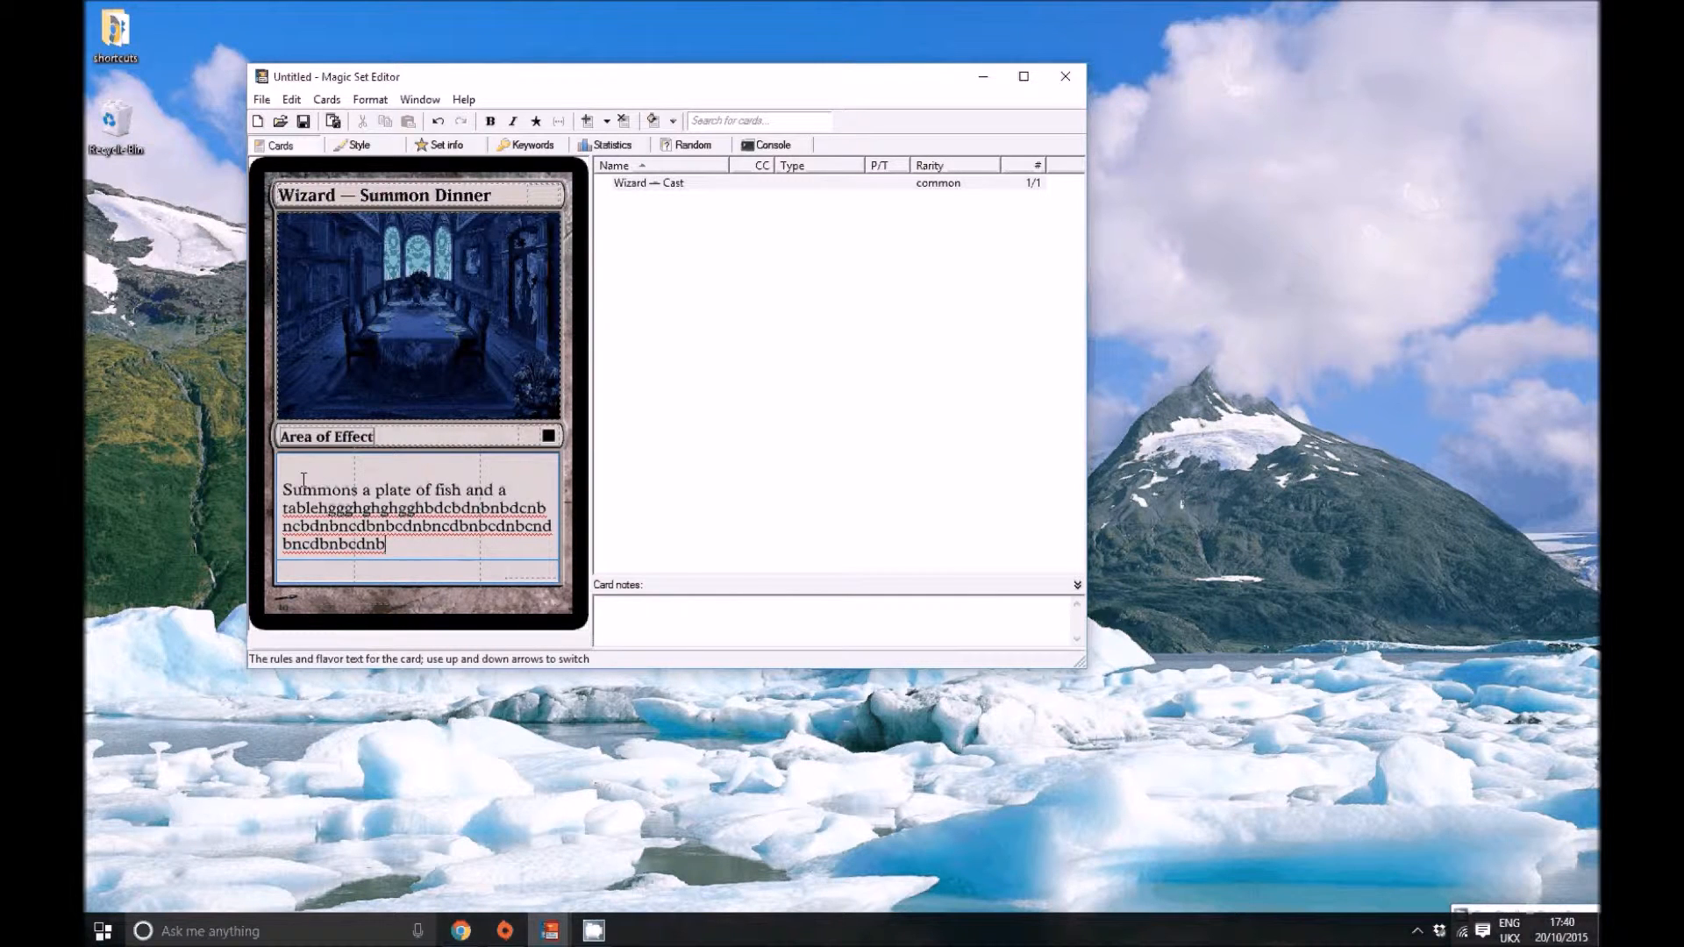
type("cndbnbcdnbcdbcndbnbcnbncdbnbdcnbncdbnbcd")
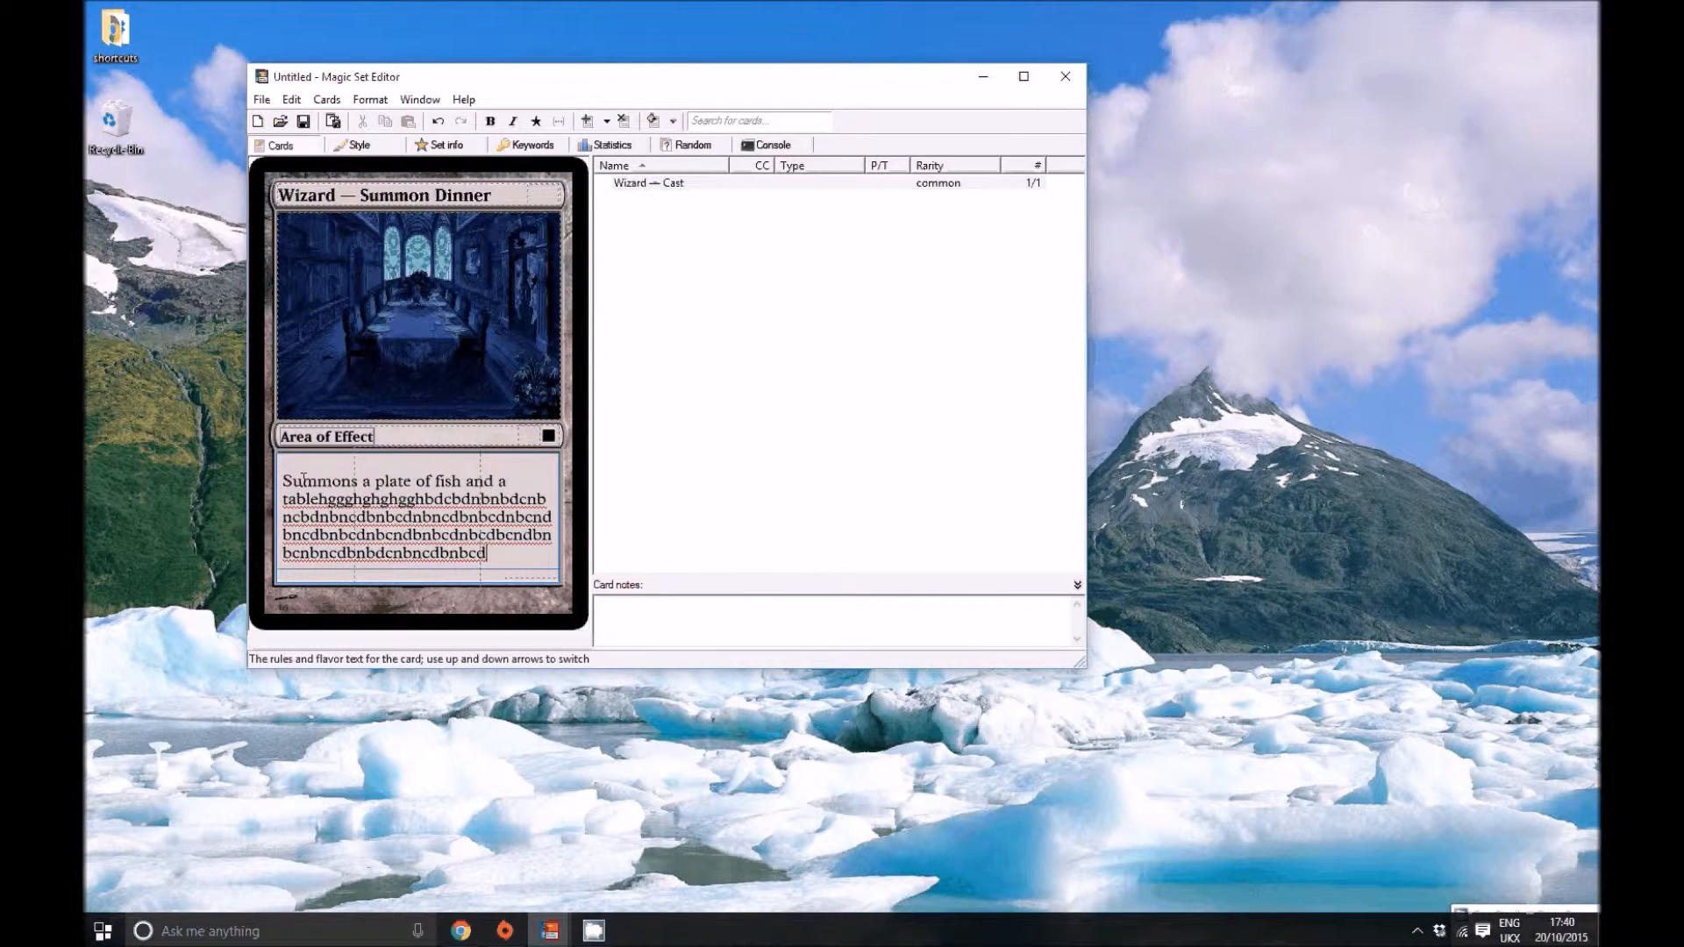
type("nbcndbncbnbdncbnbdcnbcdnbncdbncdbnbnbdbcnbcbdncbnbcdnbcdnbcdcdbcdcdbc")
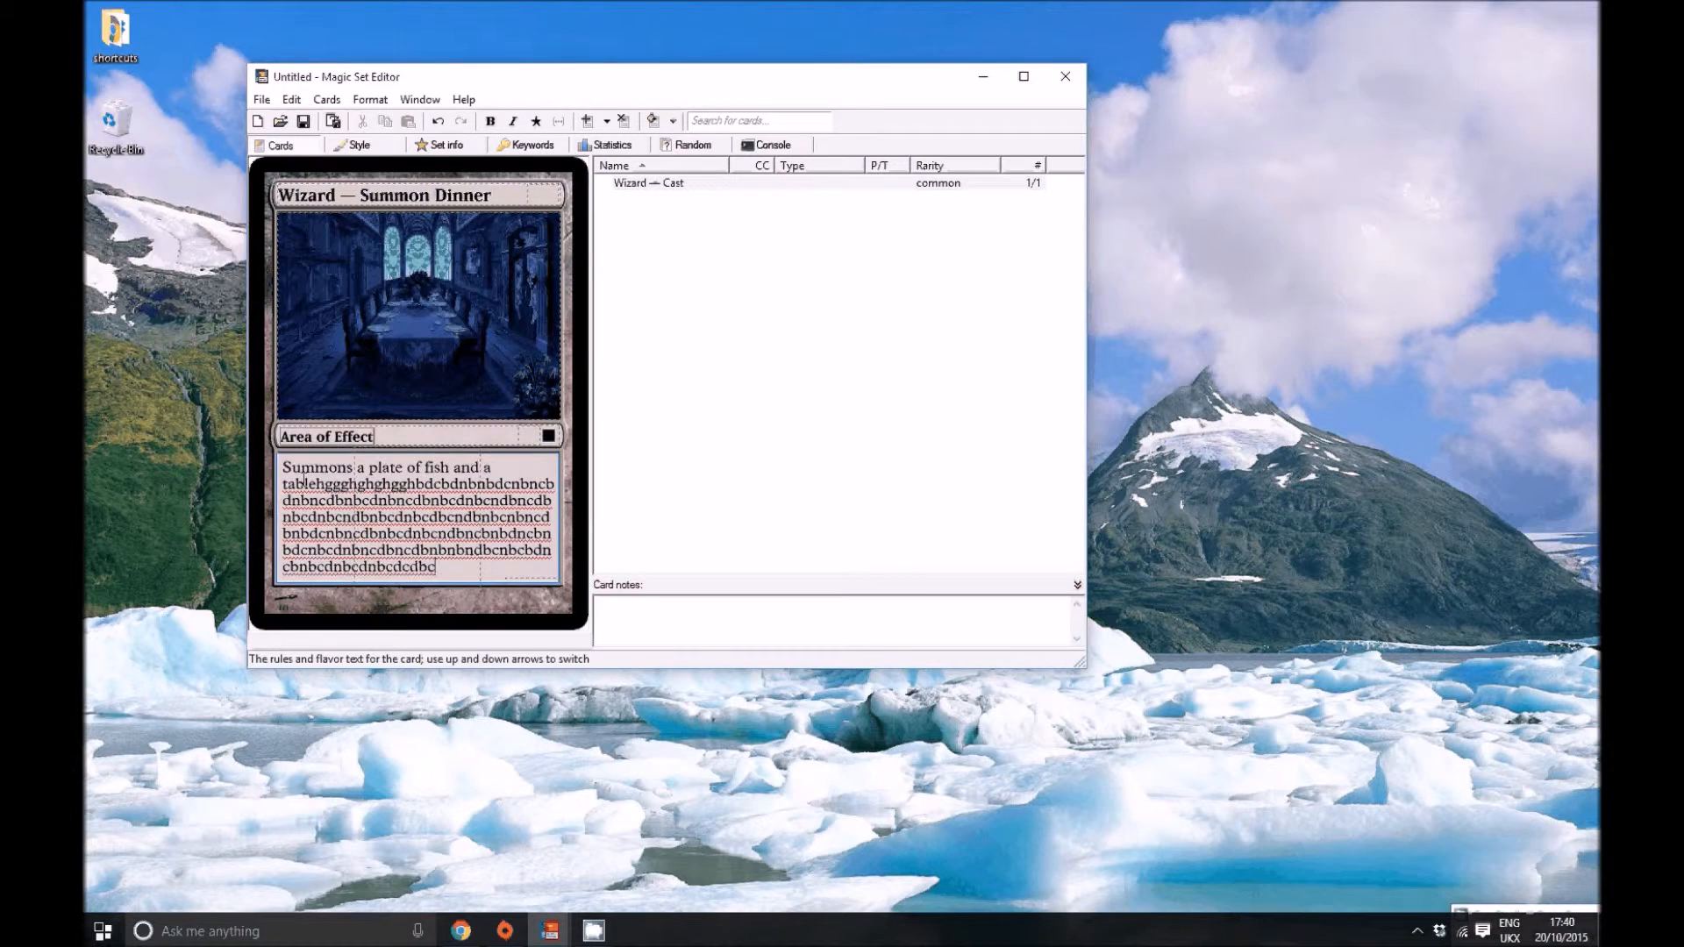
type("dcdbcndbcnbdncbdbcnbdncbndbcnb")
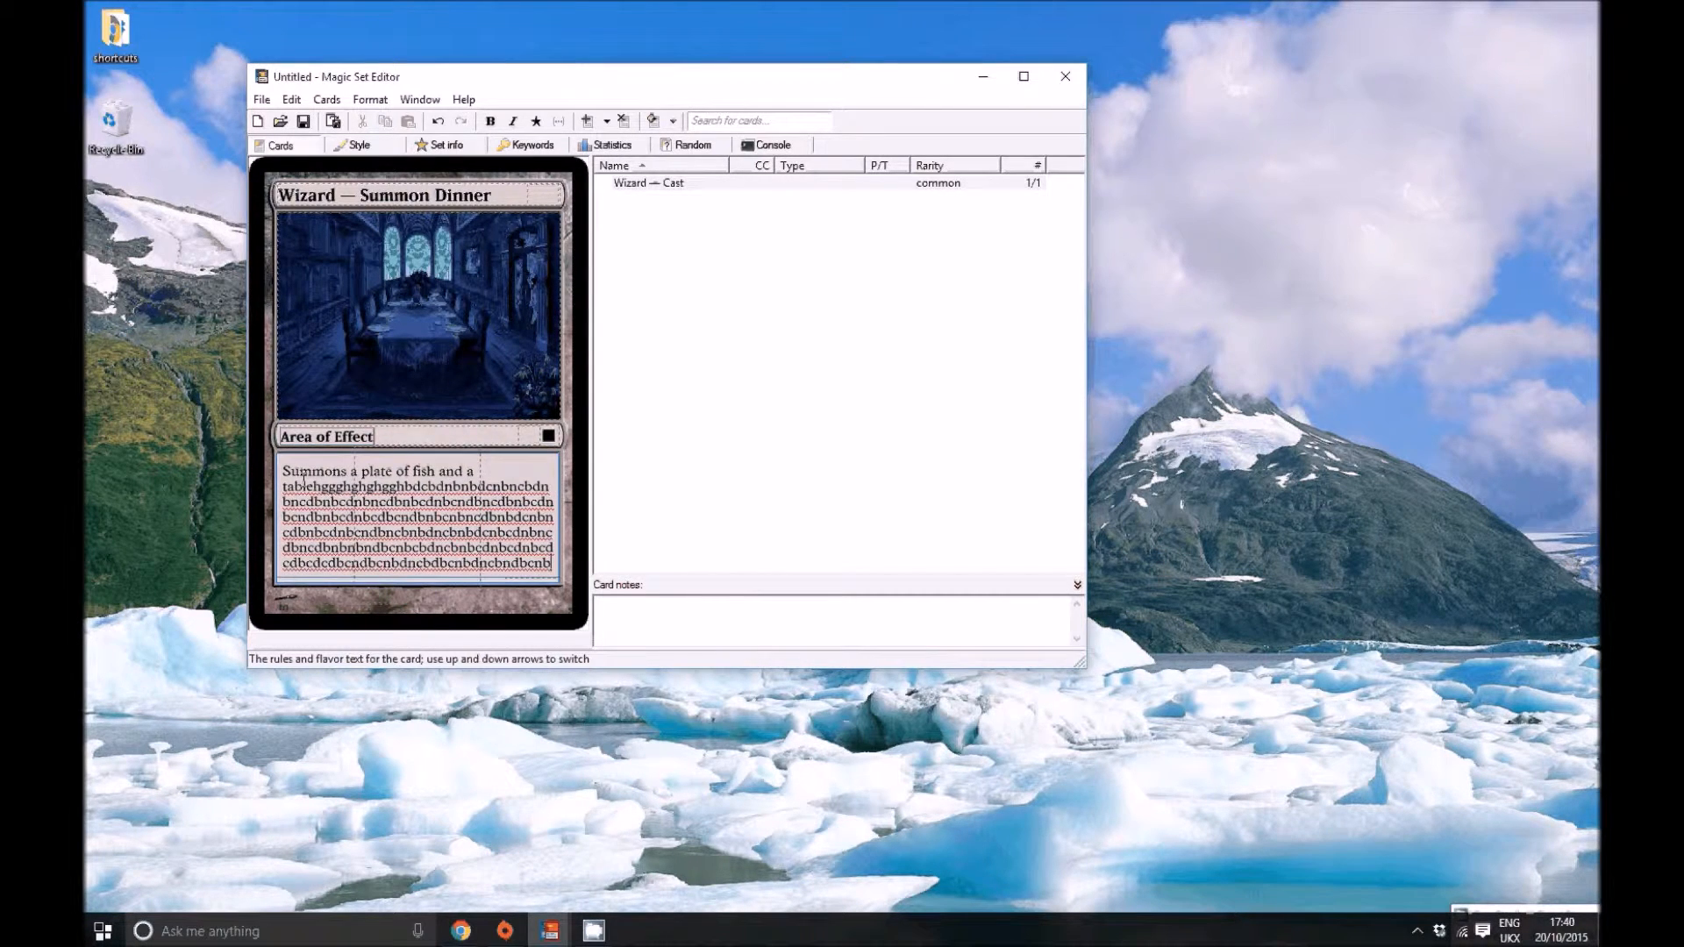
type("dnbcdbcndbc")
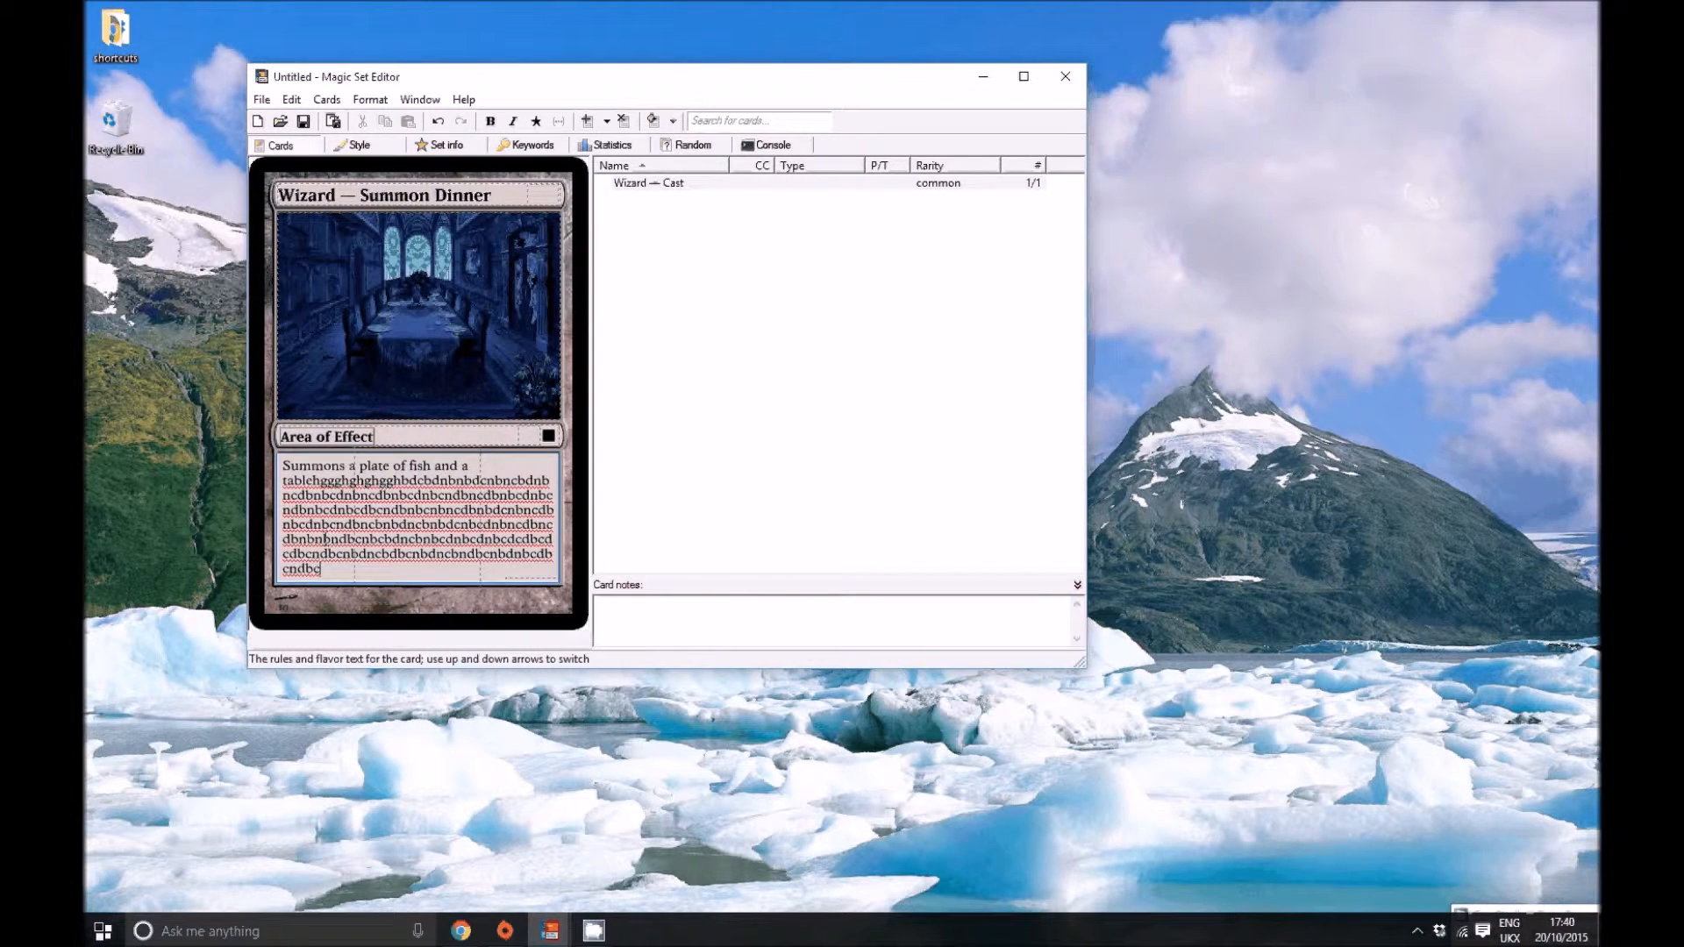
left_click_drag(321, 569, 313, 481)
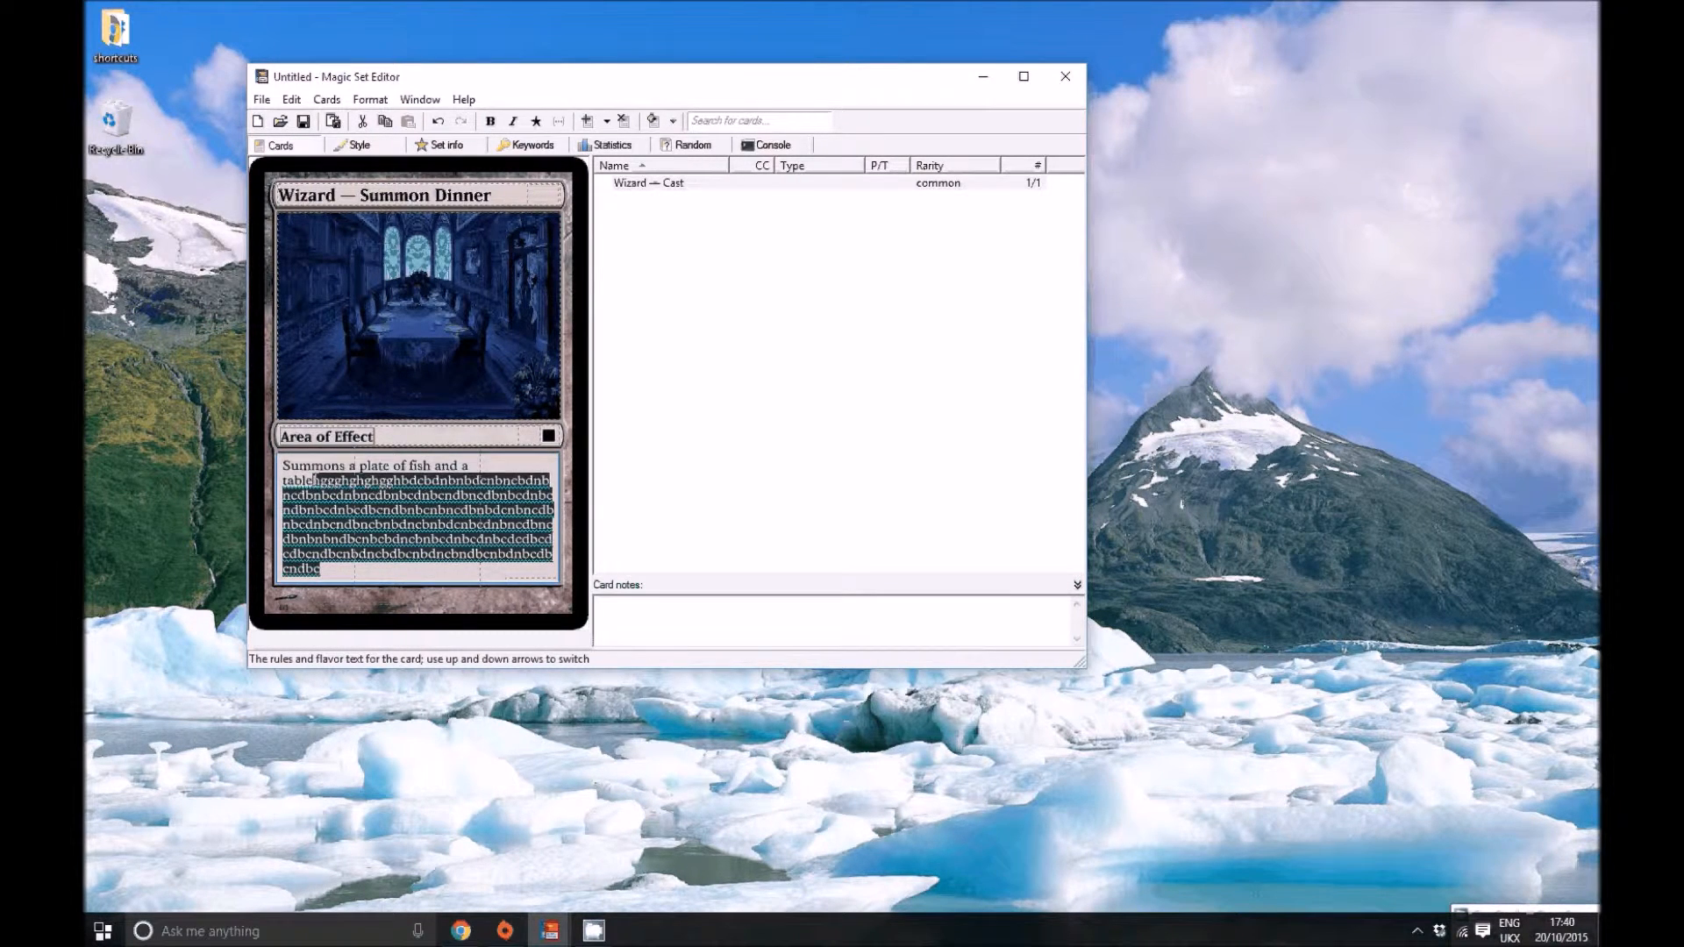
key("BackSpace")
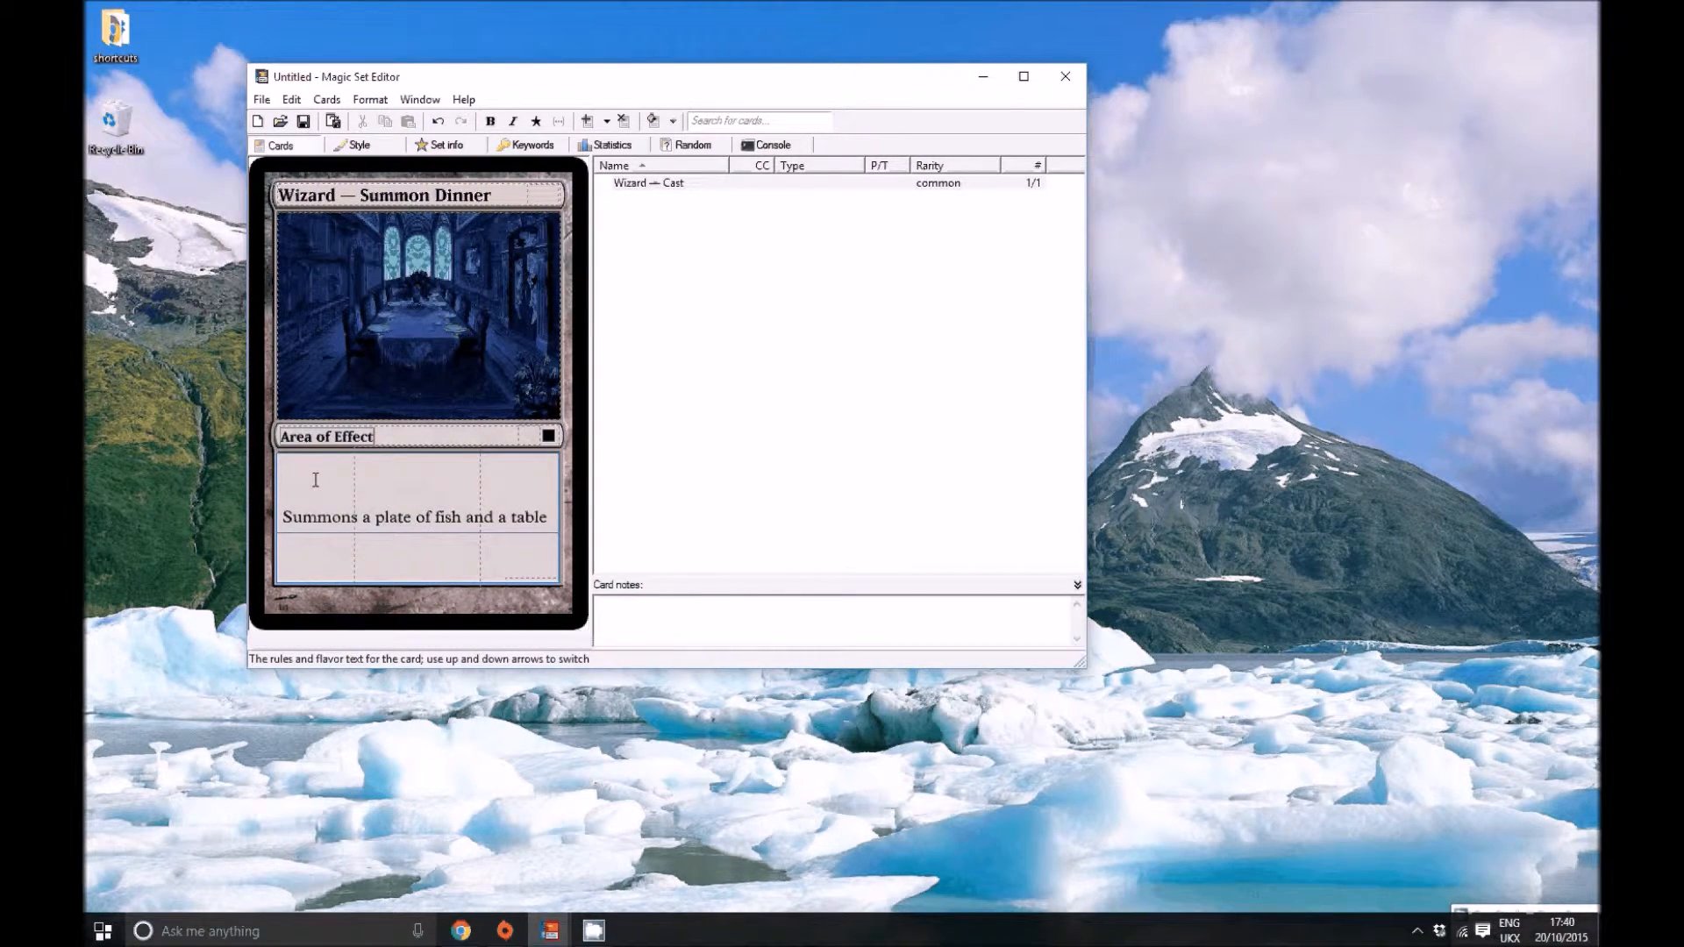
Add a blank line after the rules text and set the card's rarity to Special.
key("Return")
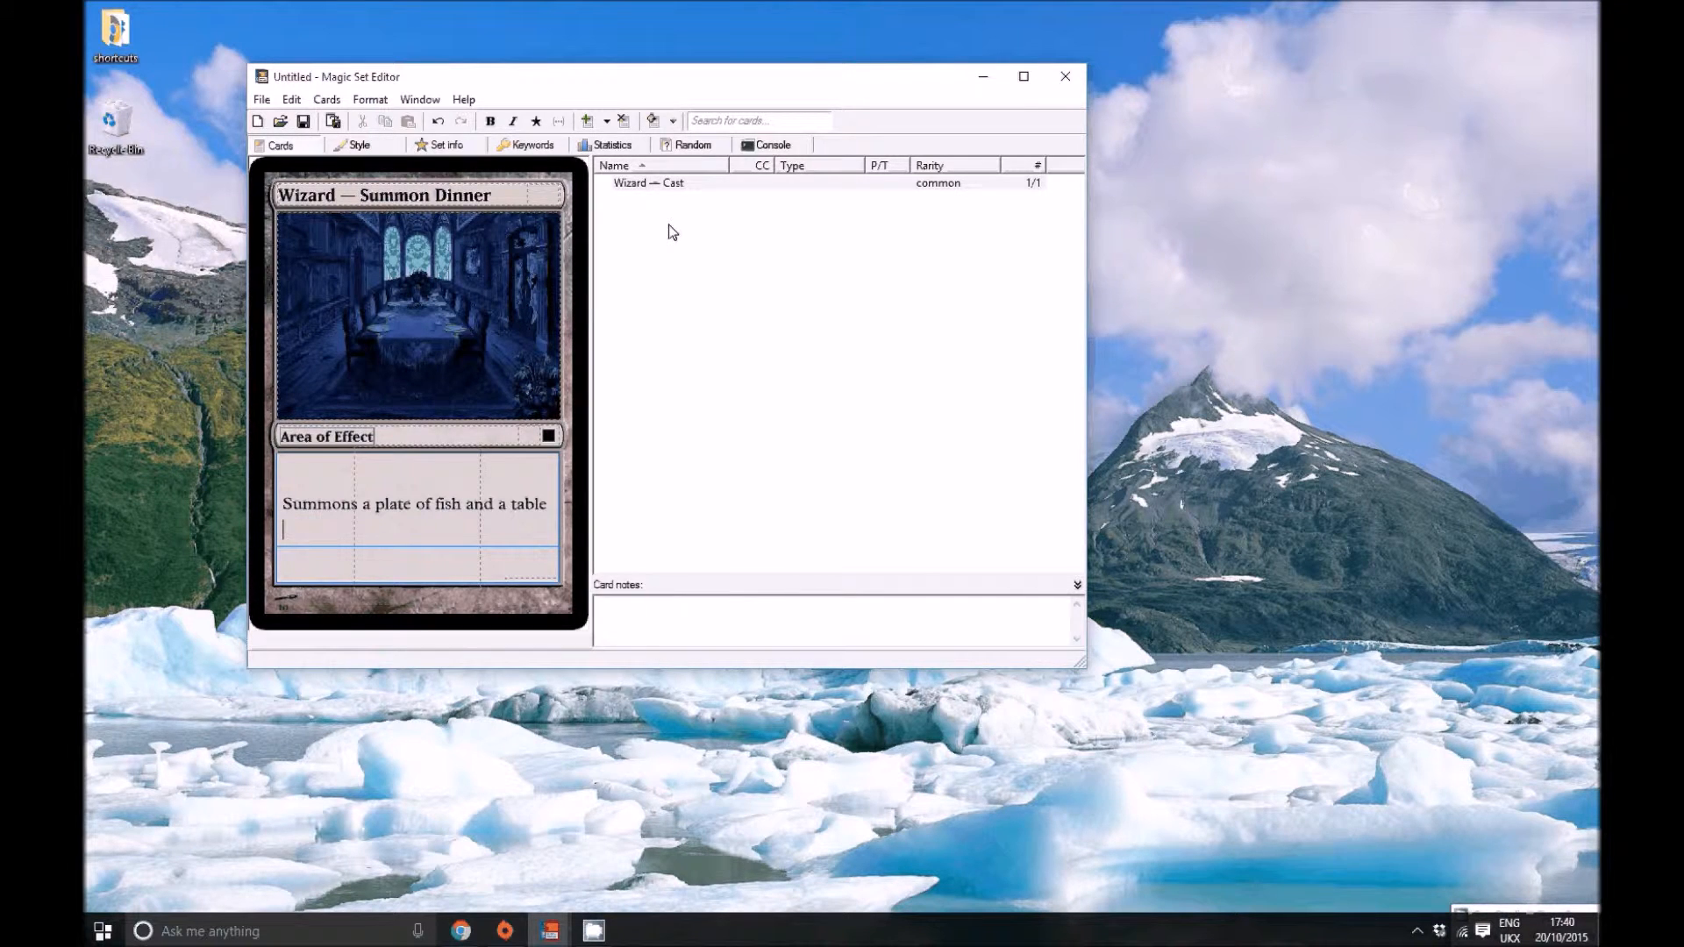
left_click(710, 185)
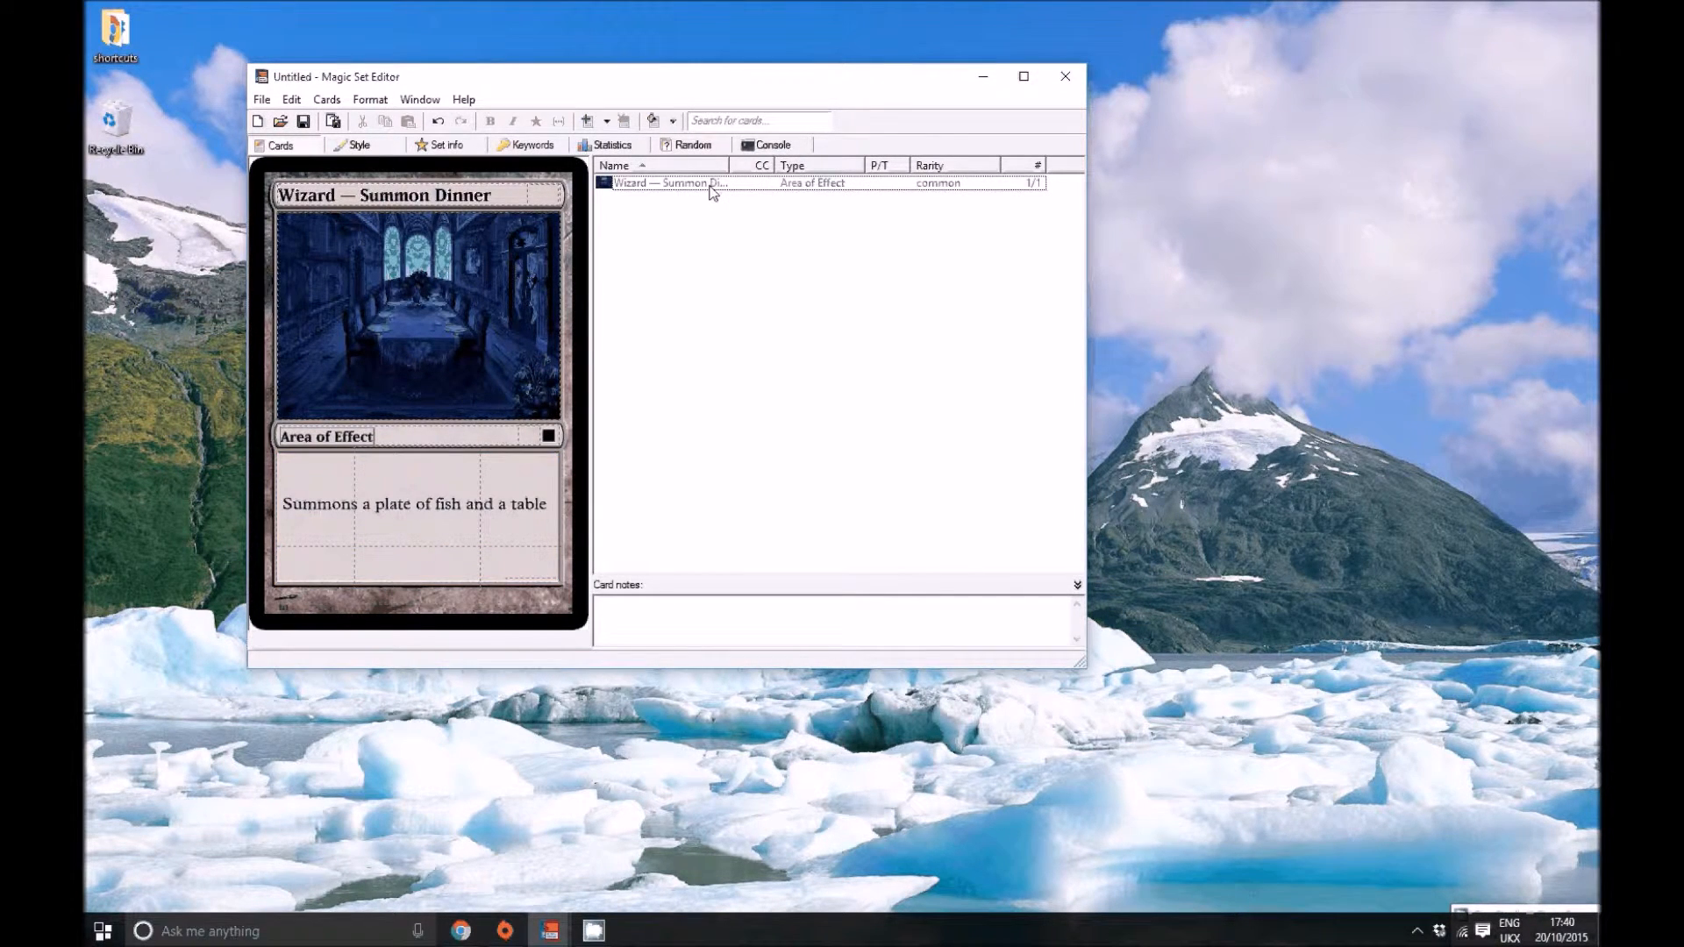
left_click(549, 435)
left_click(555, 525)
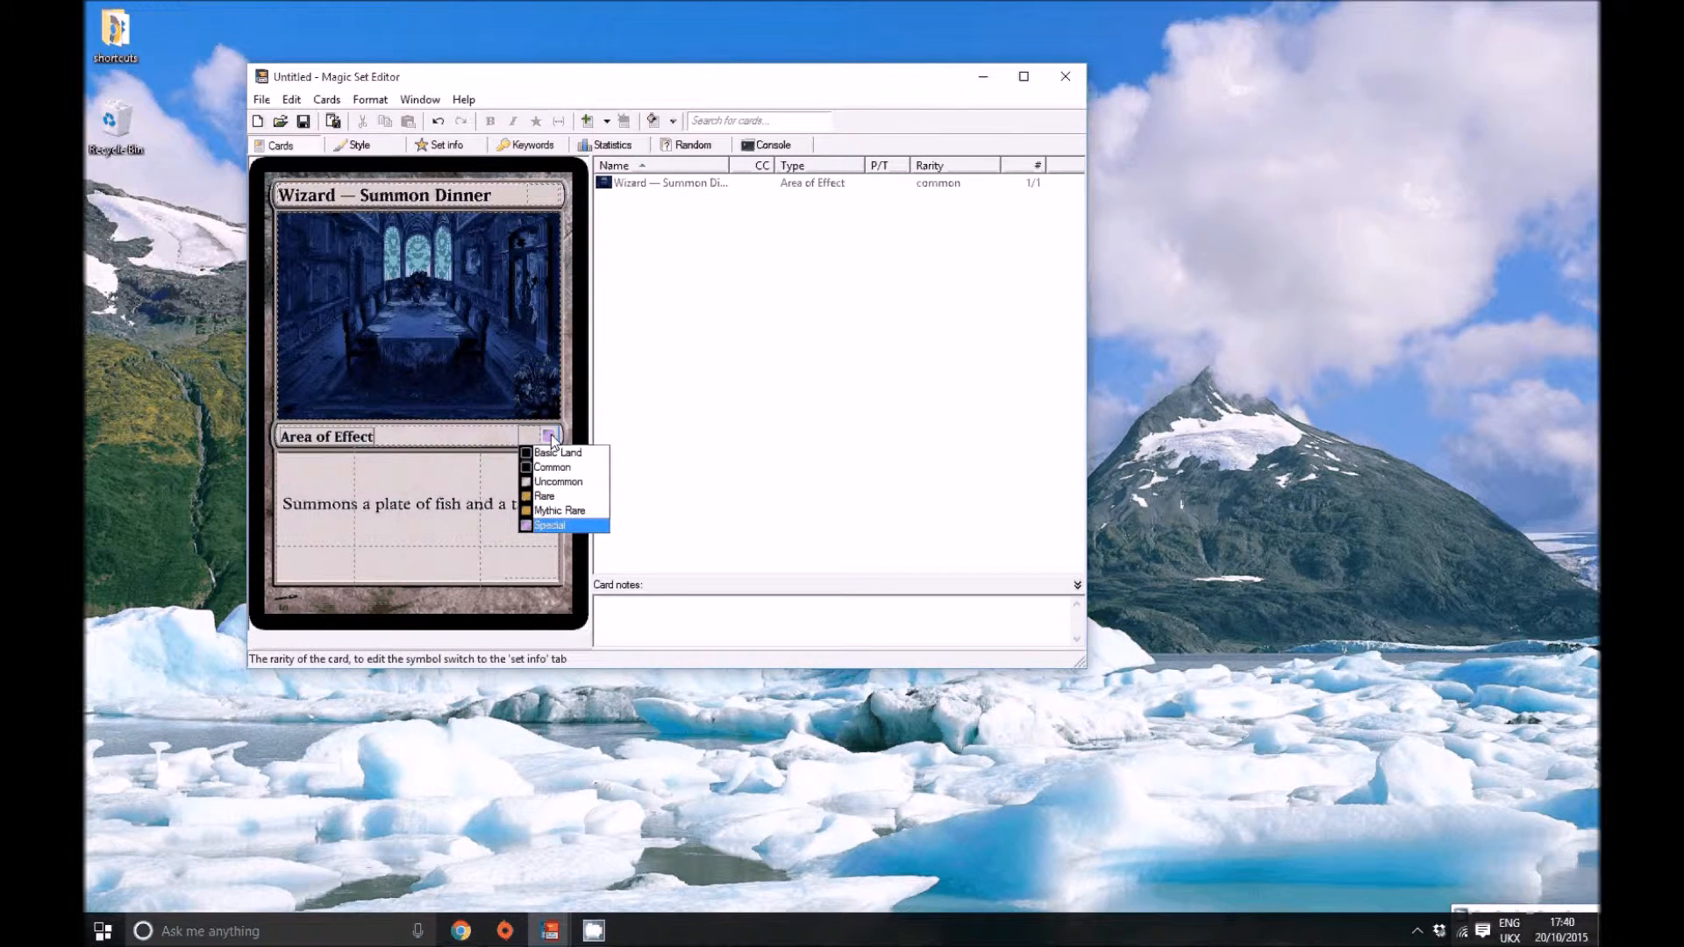
left_click(611, 436)
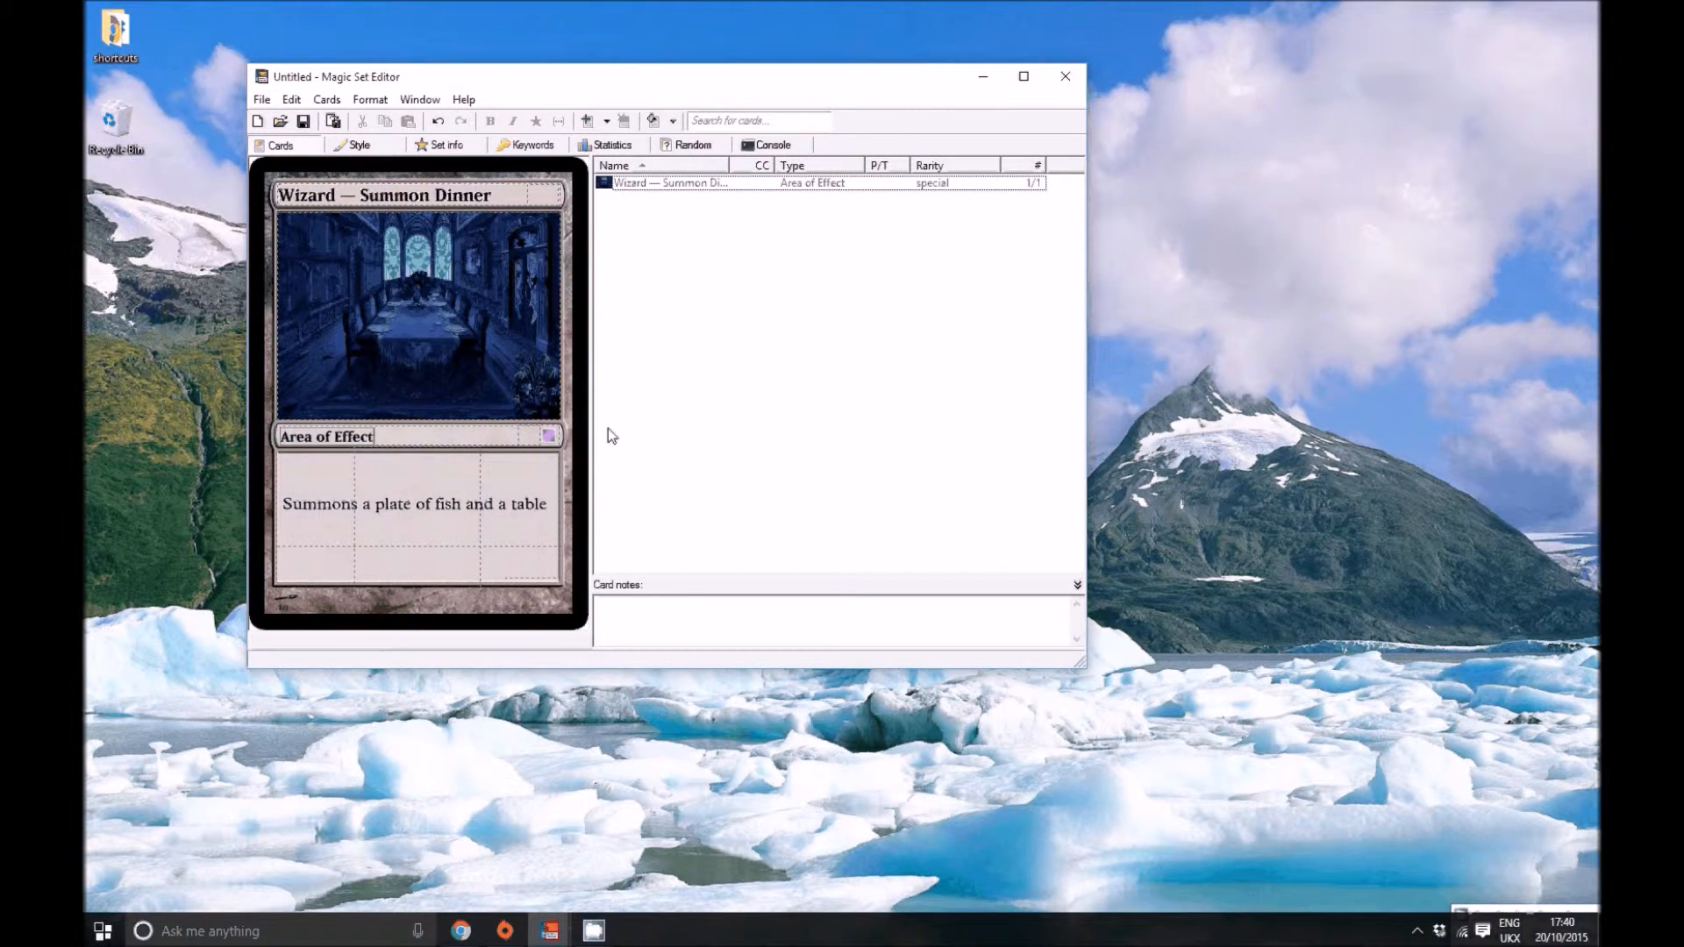
Duplicate the Summon Dinner card in the card list by copying and pasting it.
right_click(658, 183)
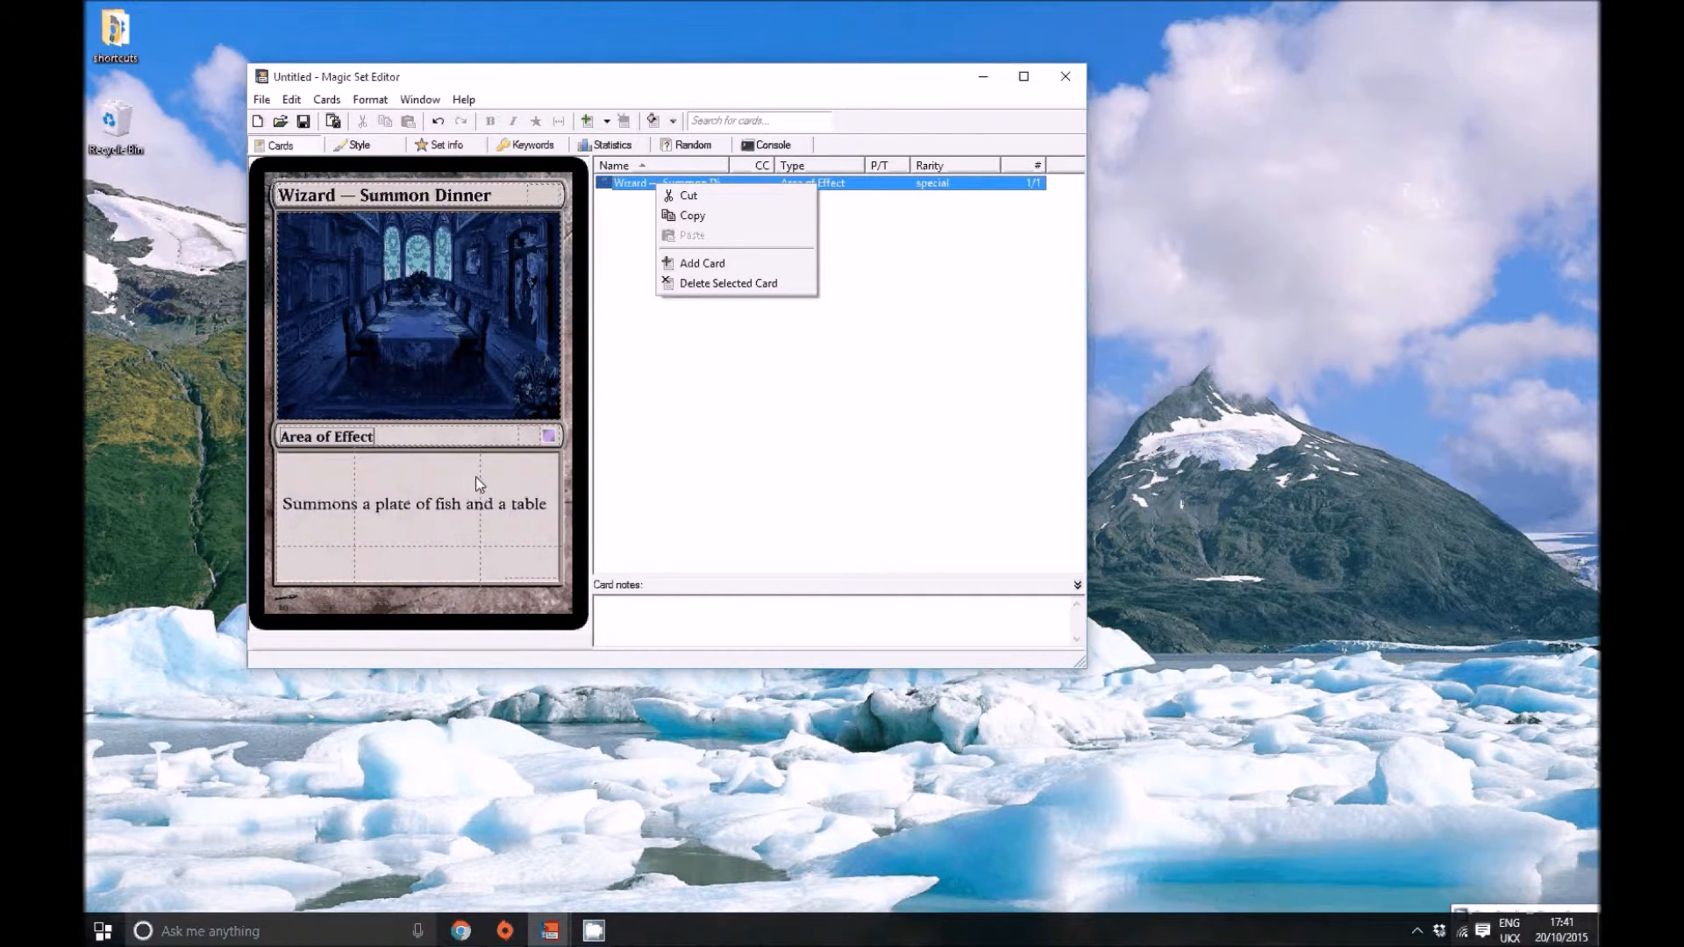
left_click(685, 204)
right_click(705, 254)
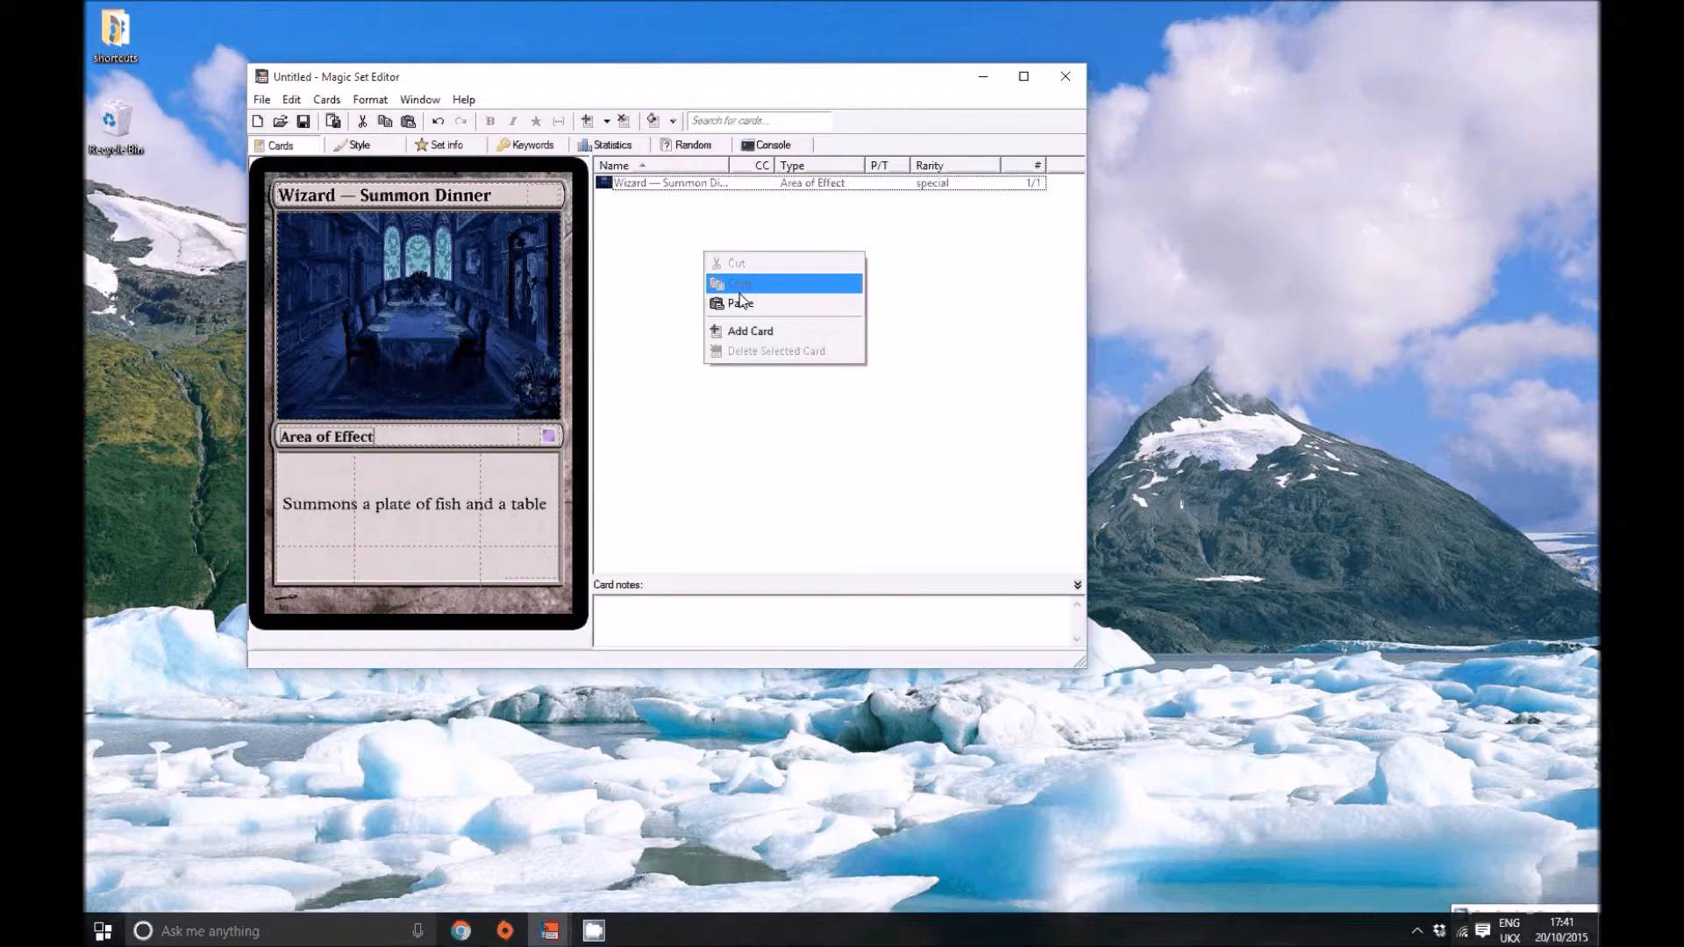
left_click(741, 302)
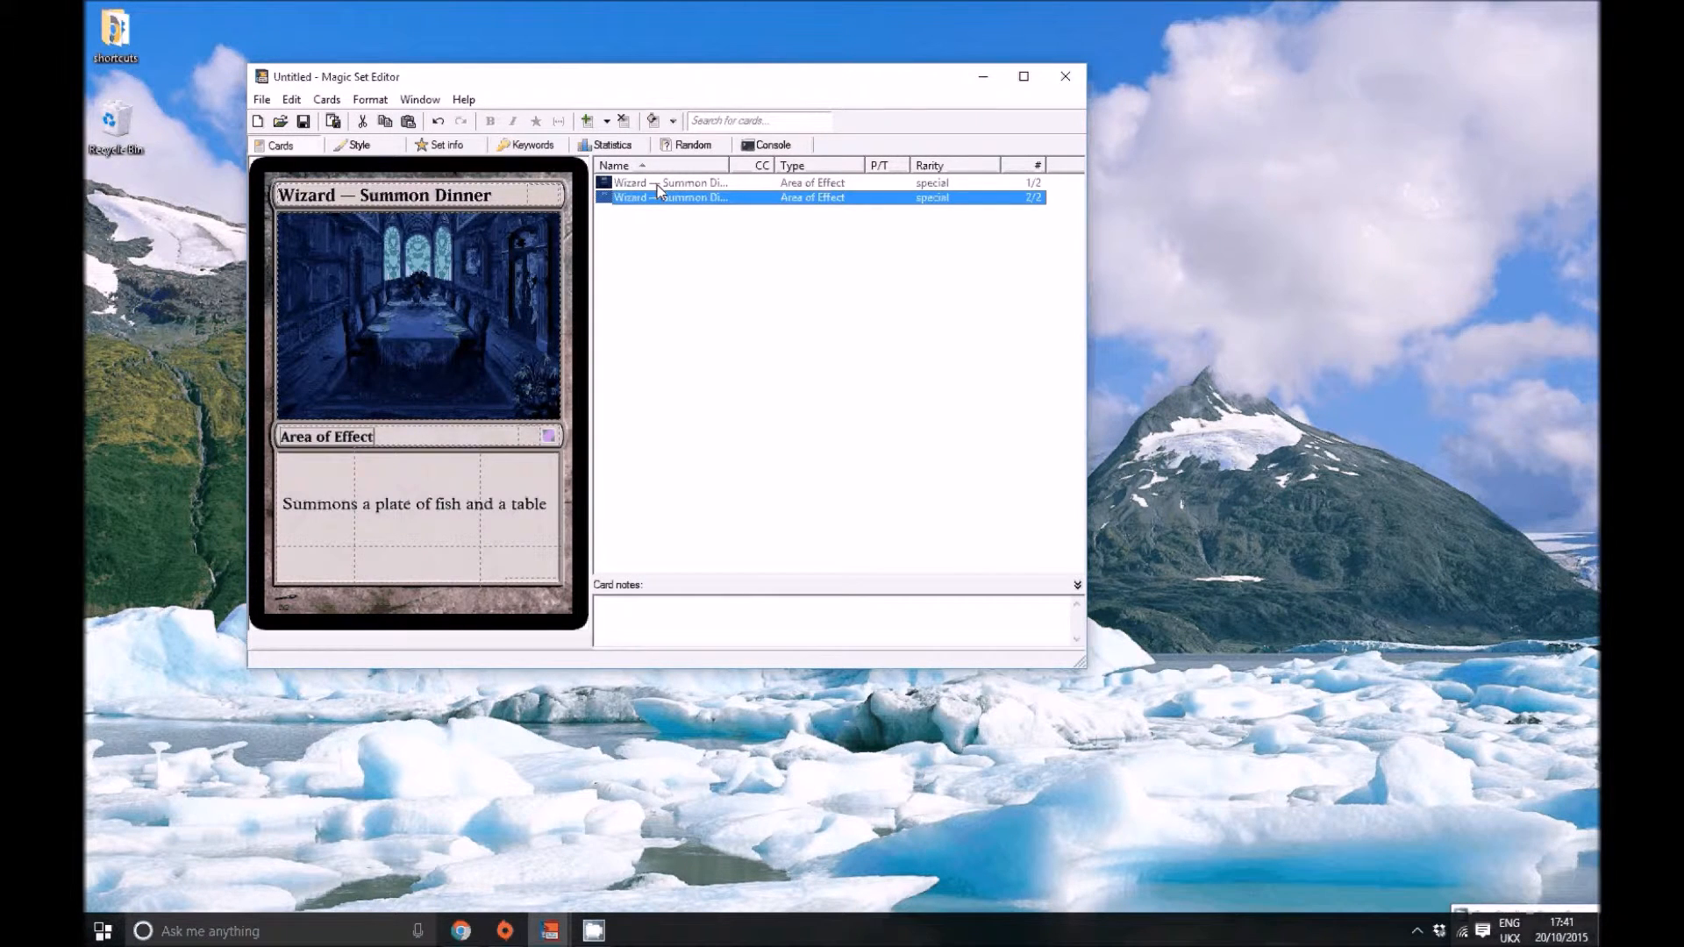
key("Tab")
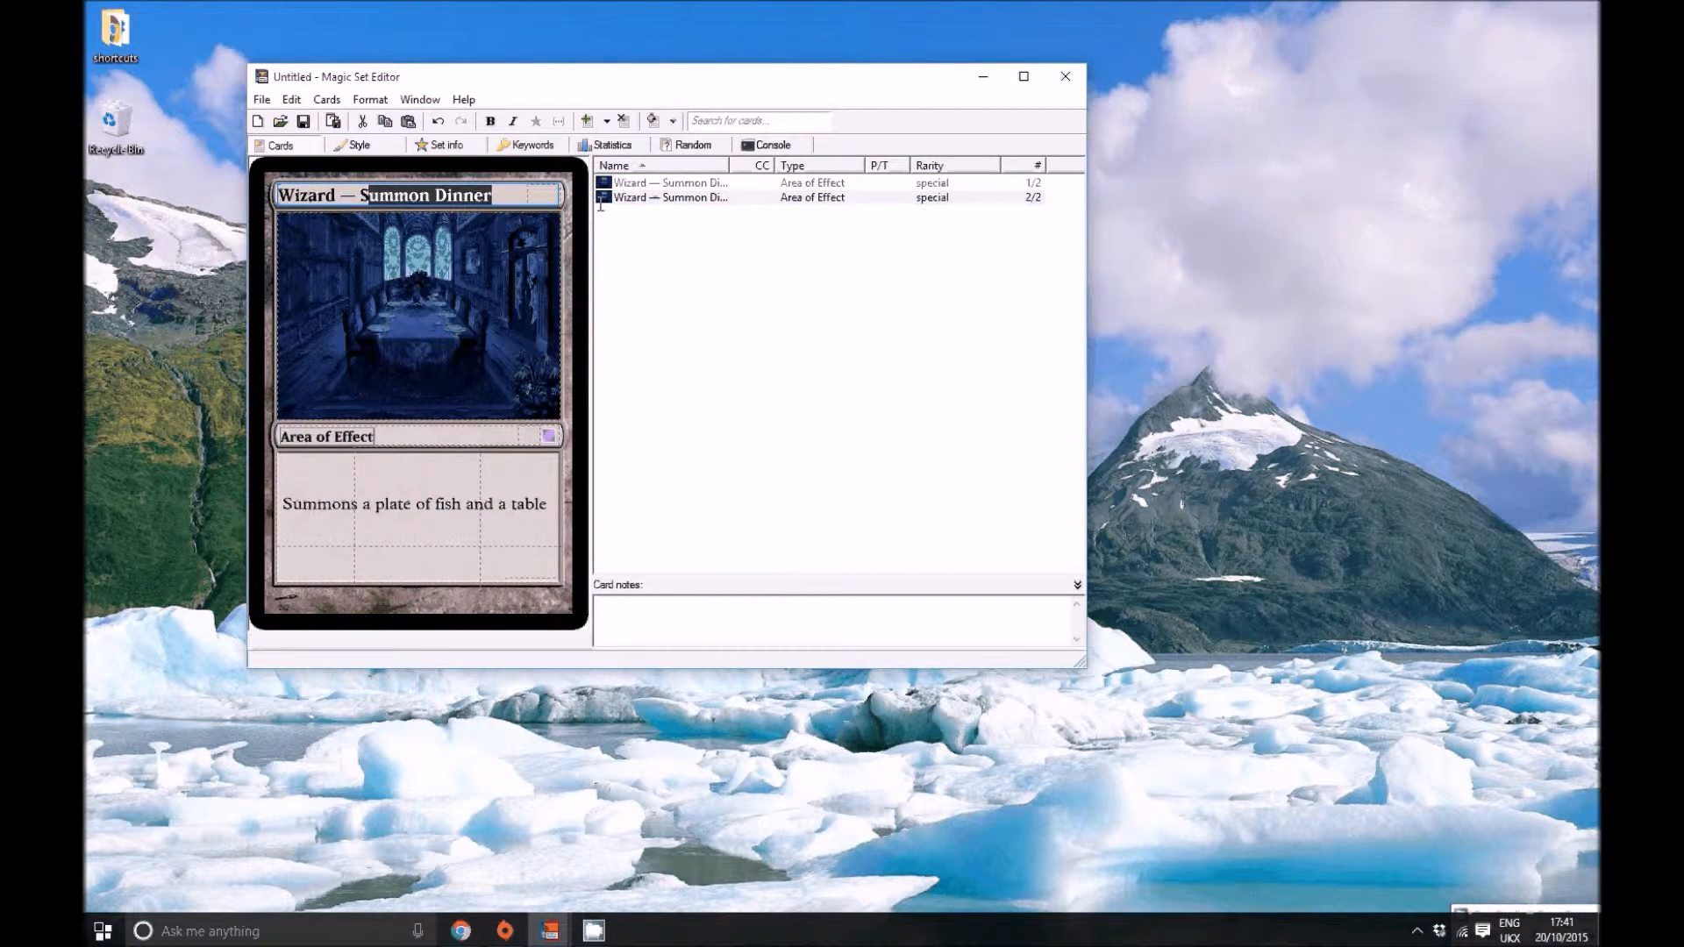
left_click(727, 251)
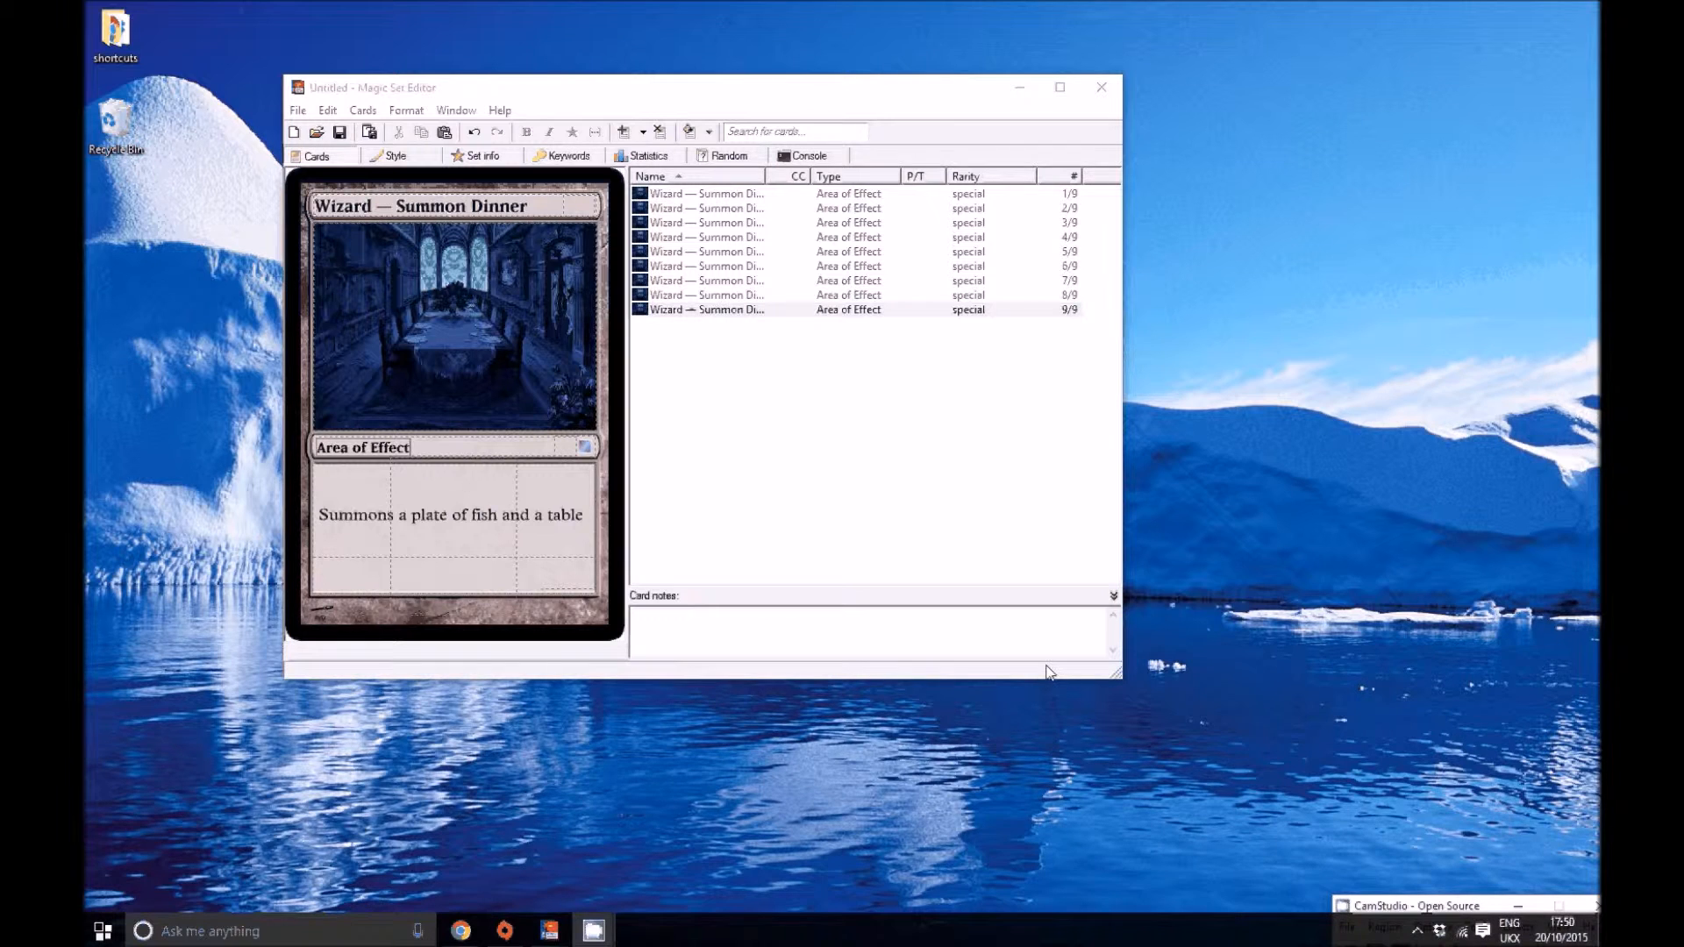
Review the second, sixth and ninth copies of the card in the card list.
left_click(695, 210)
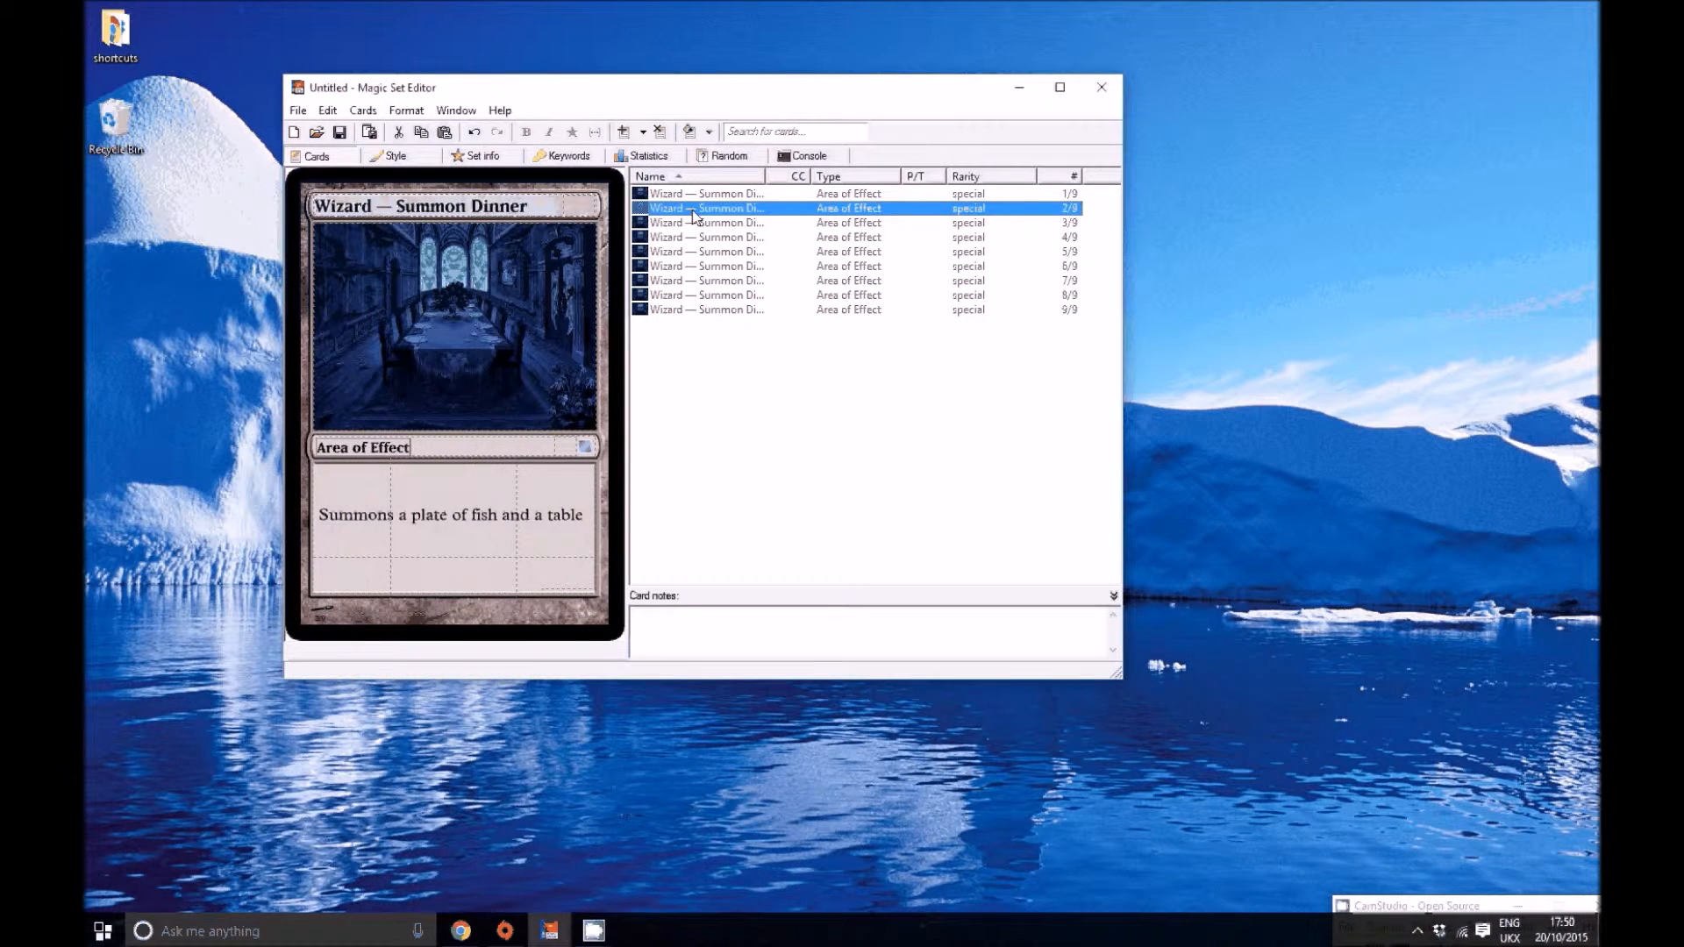
left_click(689, 266)
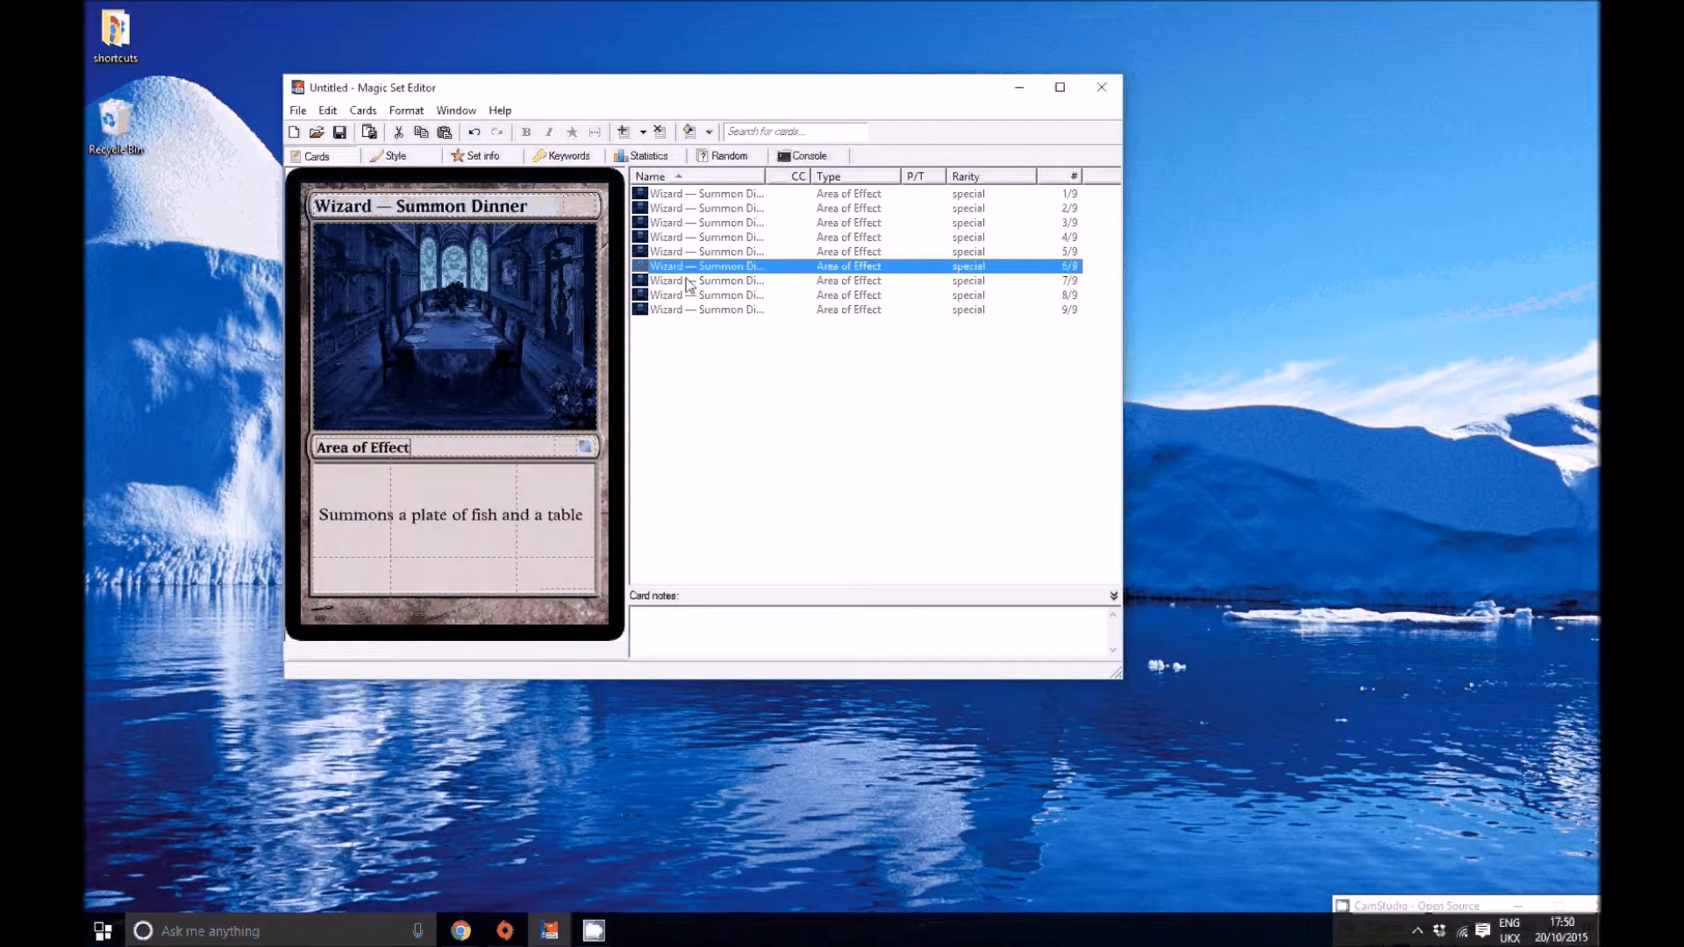
left_click(689, 312)
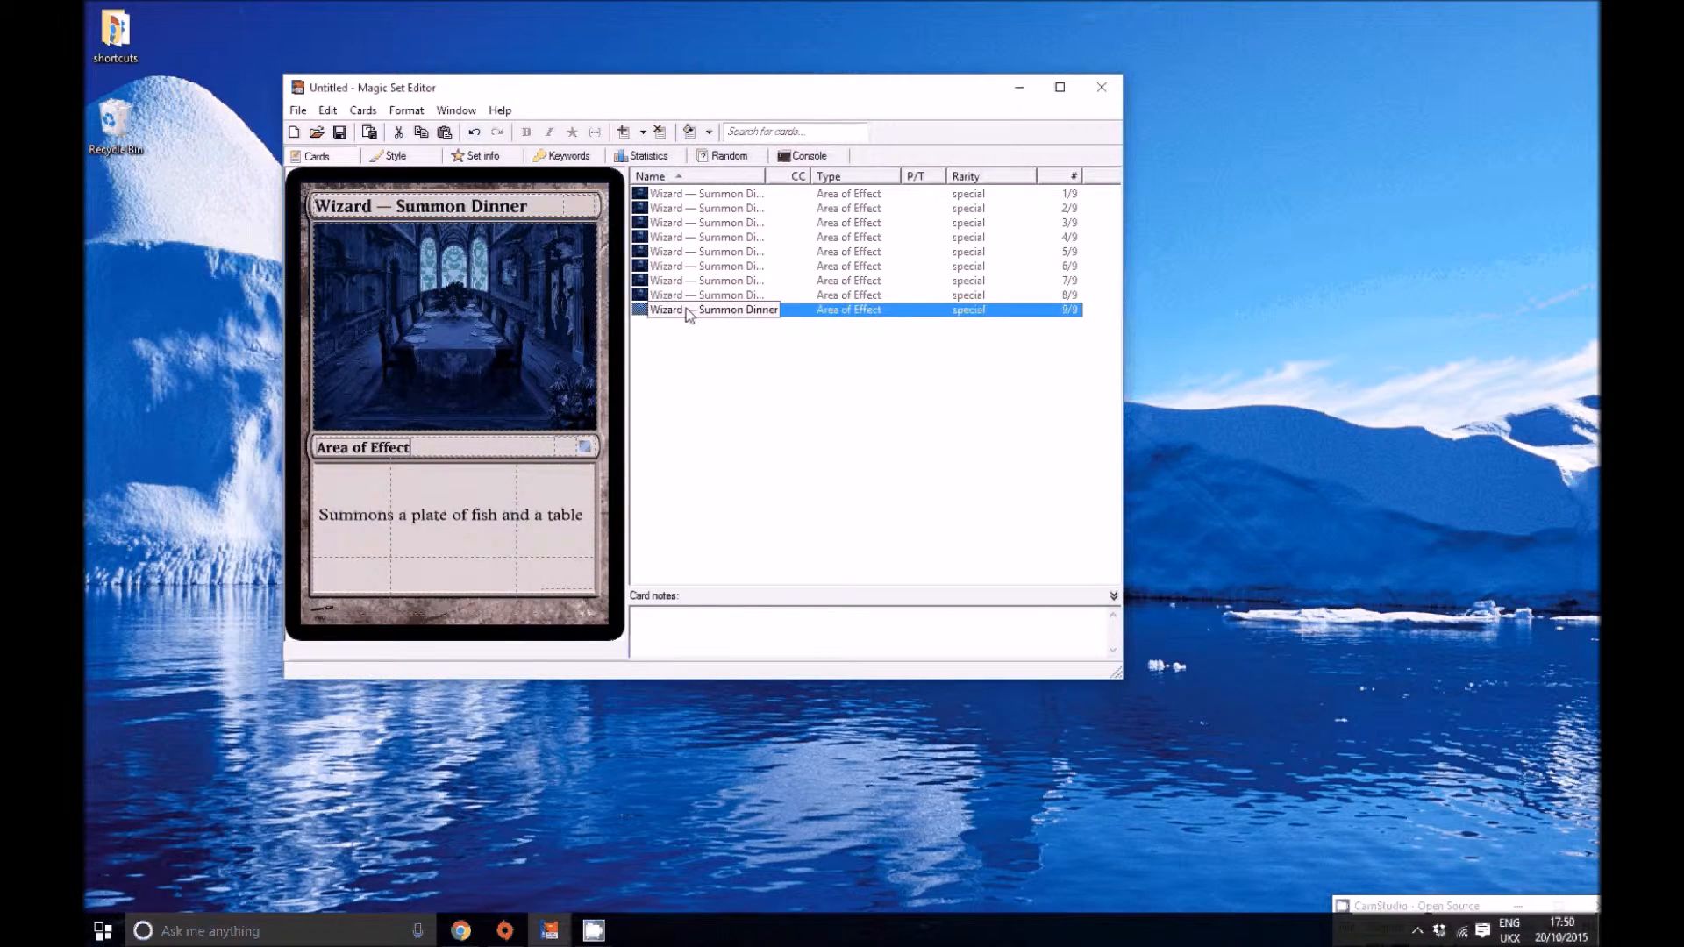
Start a print preview of the set and switch the cards to export to a custom selection.
left_click(343, 56)
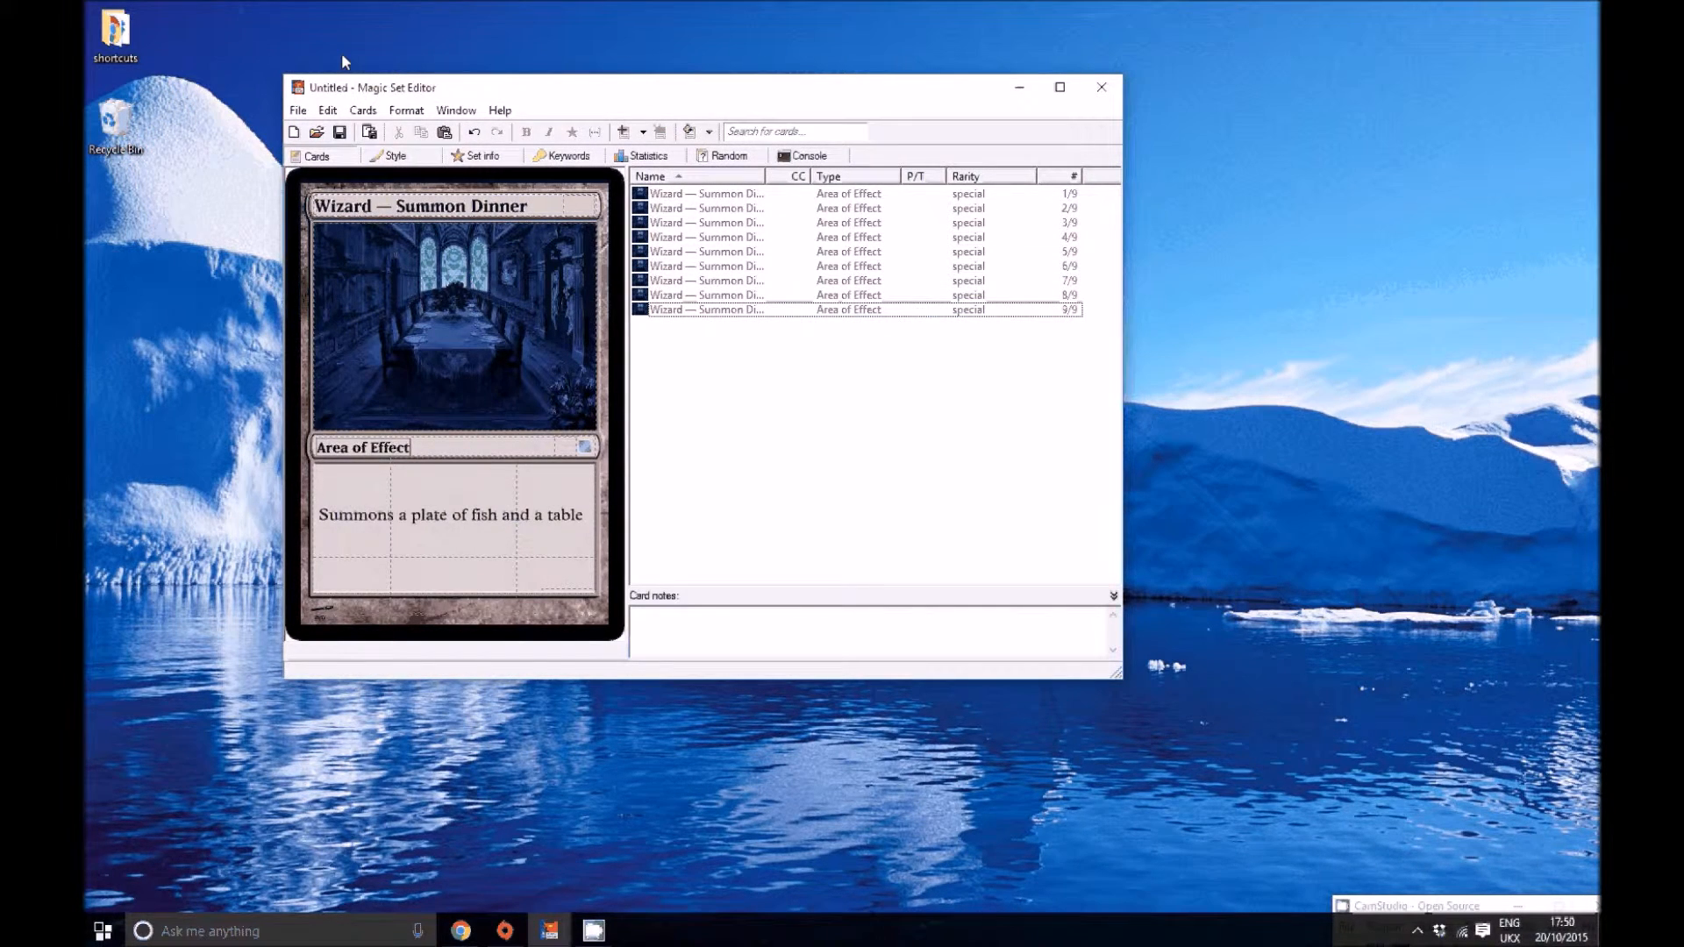
left_click(298, 110)
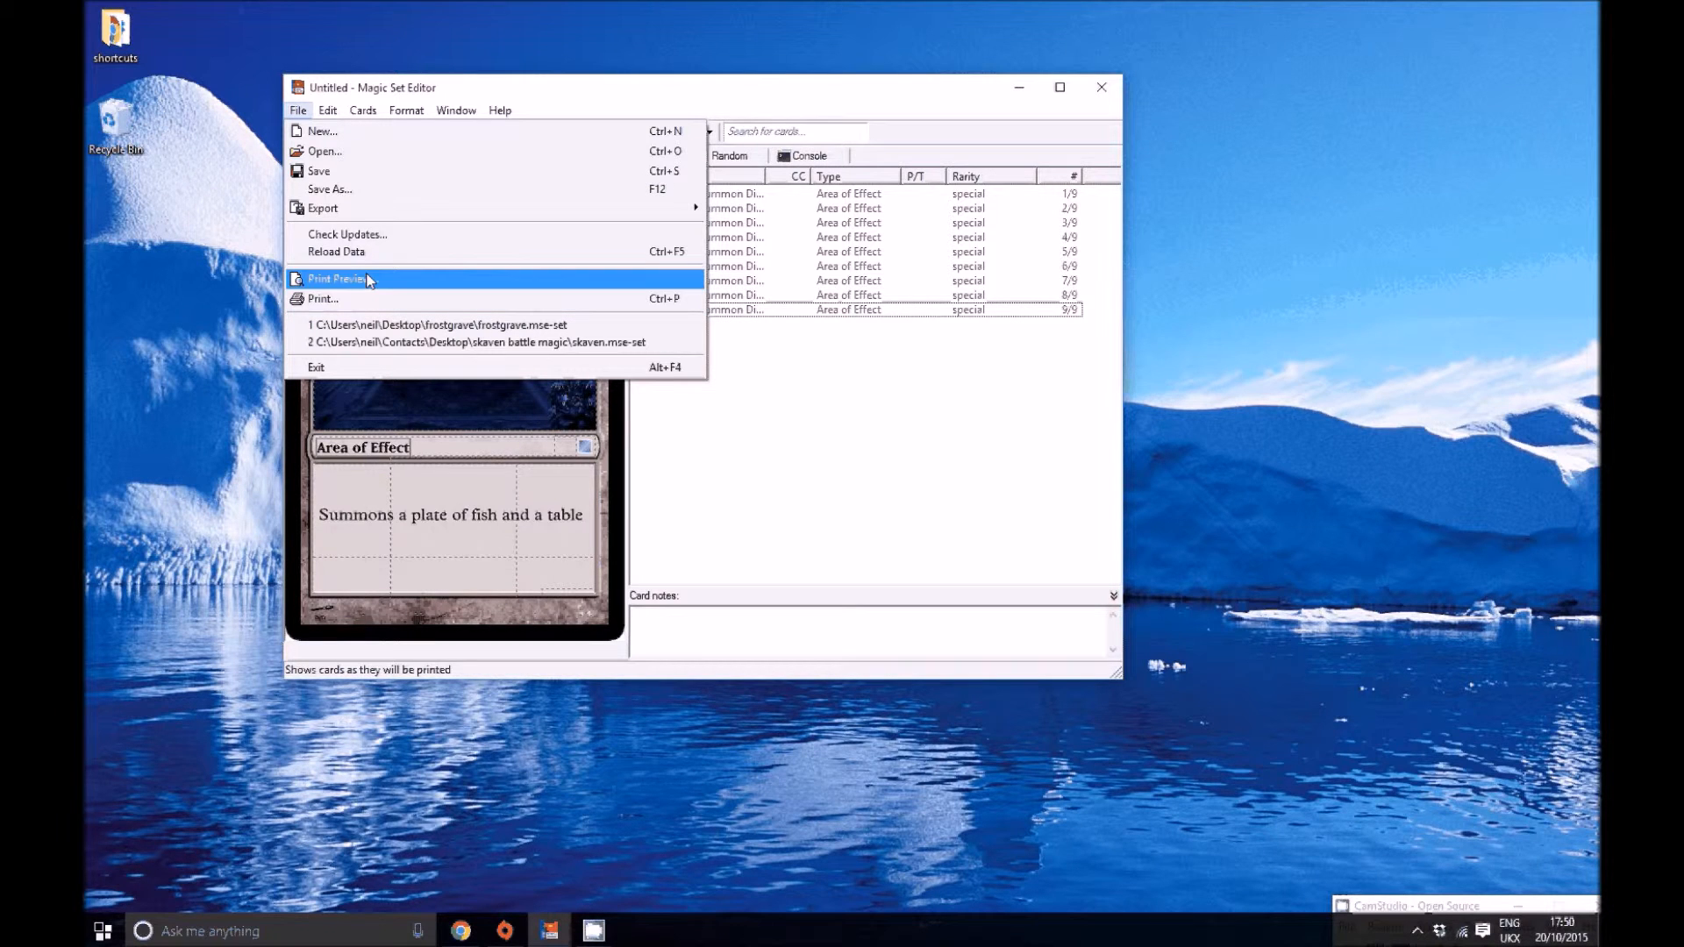
left_click(369, 281)
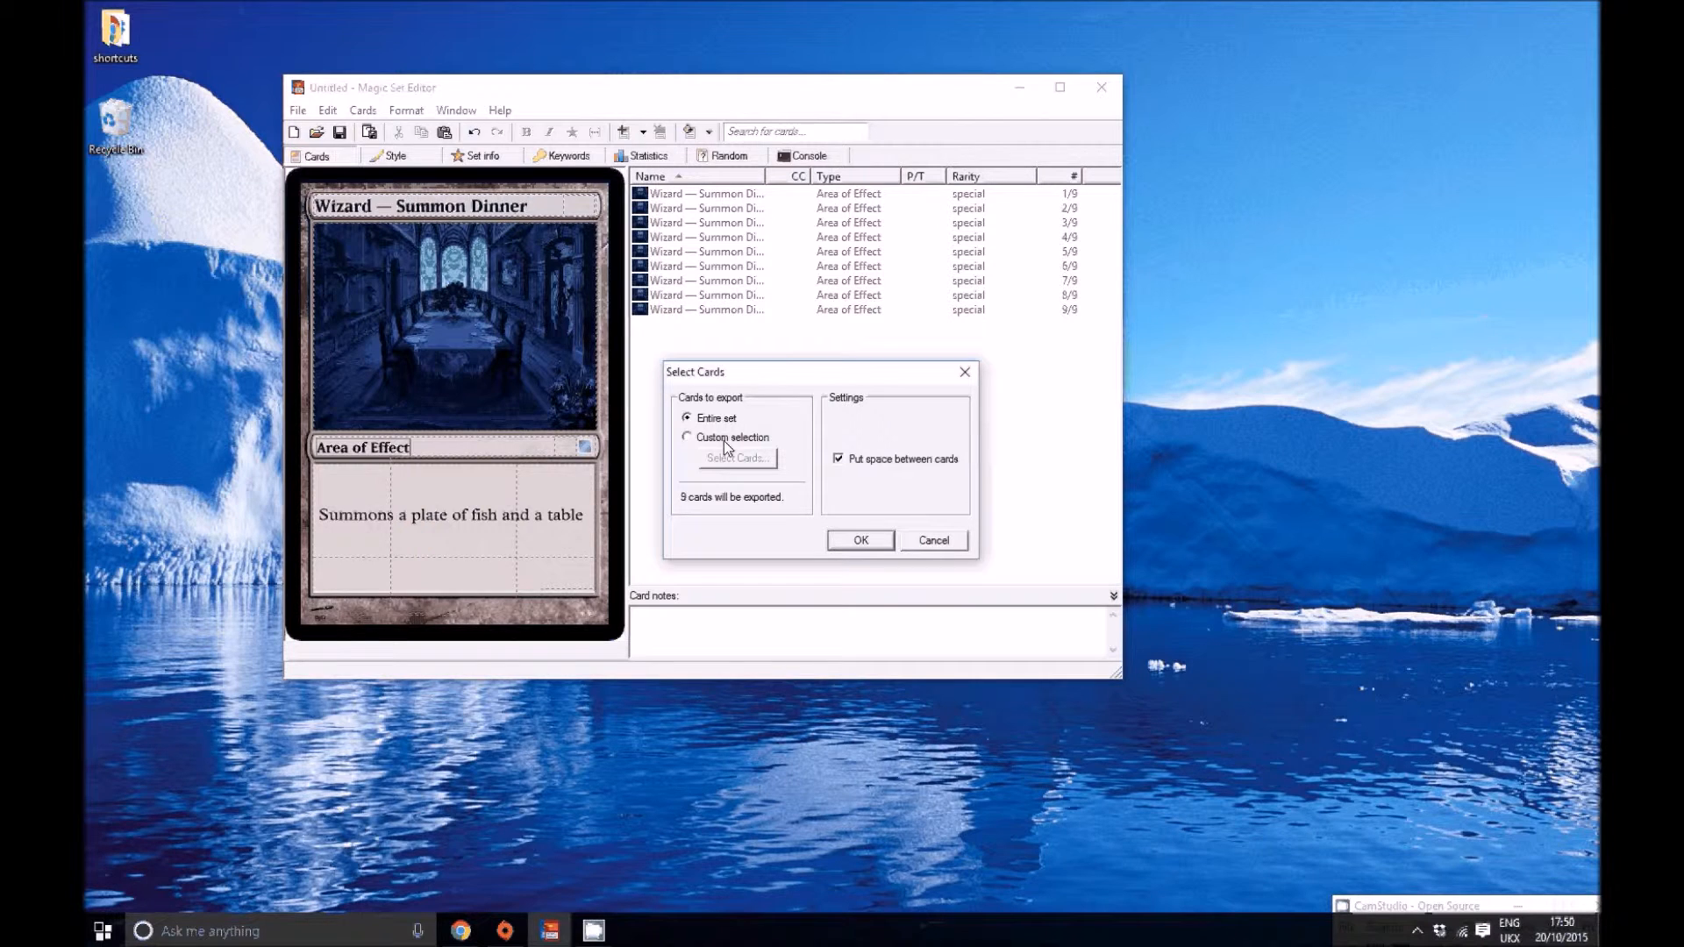
left_click(724, 440)
left_click(737, 458)
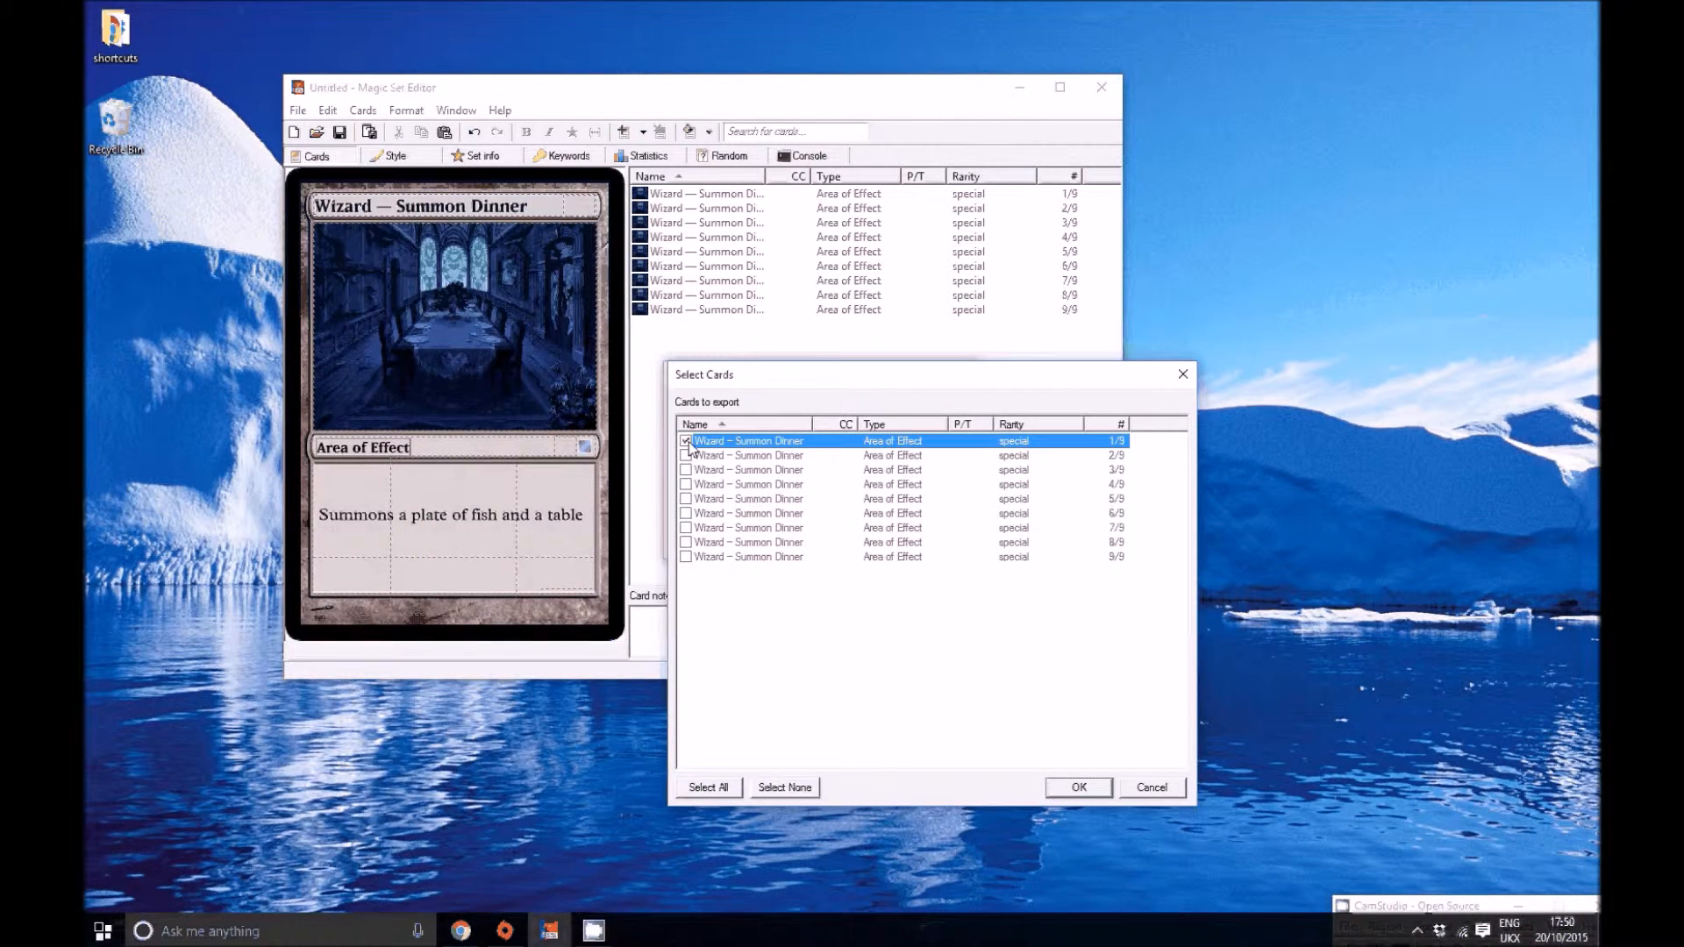
Include all nine Summon Dinner cards in the custom selection and generate the print preview.
left_click(686, 455)
left_click(686, 470)
left_click(685, 484)
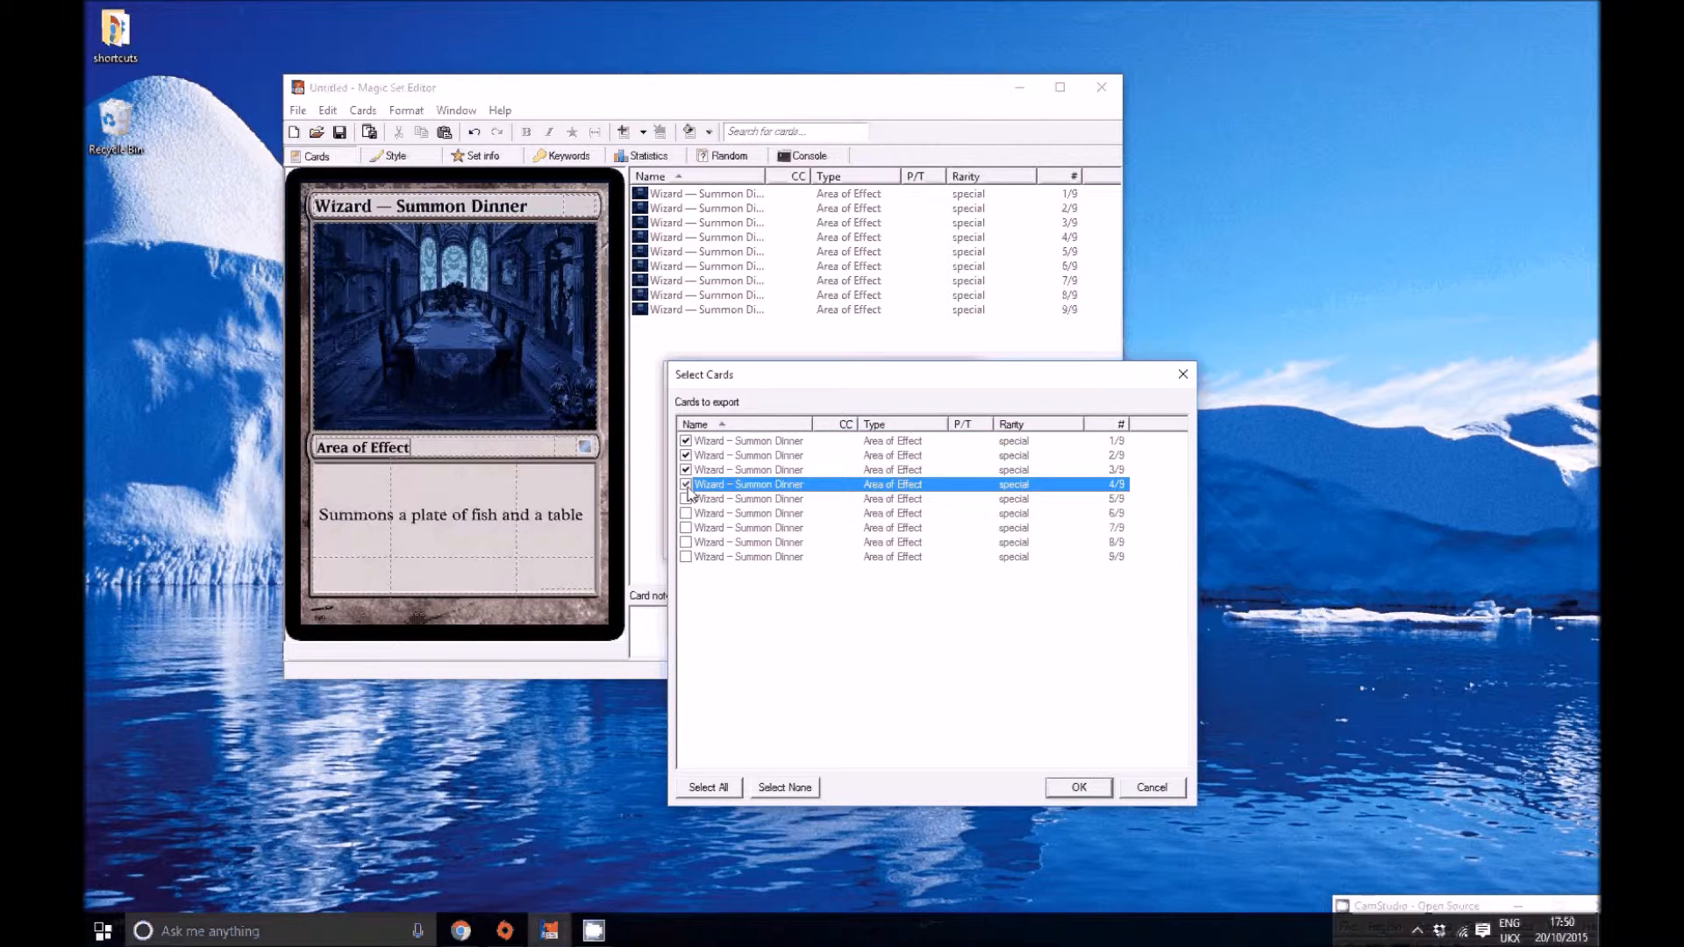
left_click(686, 499)
left_click(686, 513)
left_click(686, 528)
left_click(685, 542)
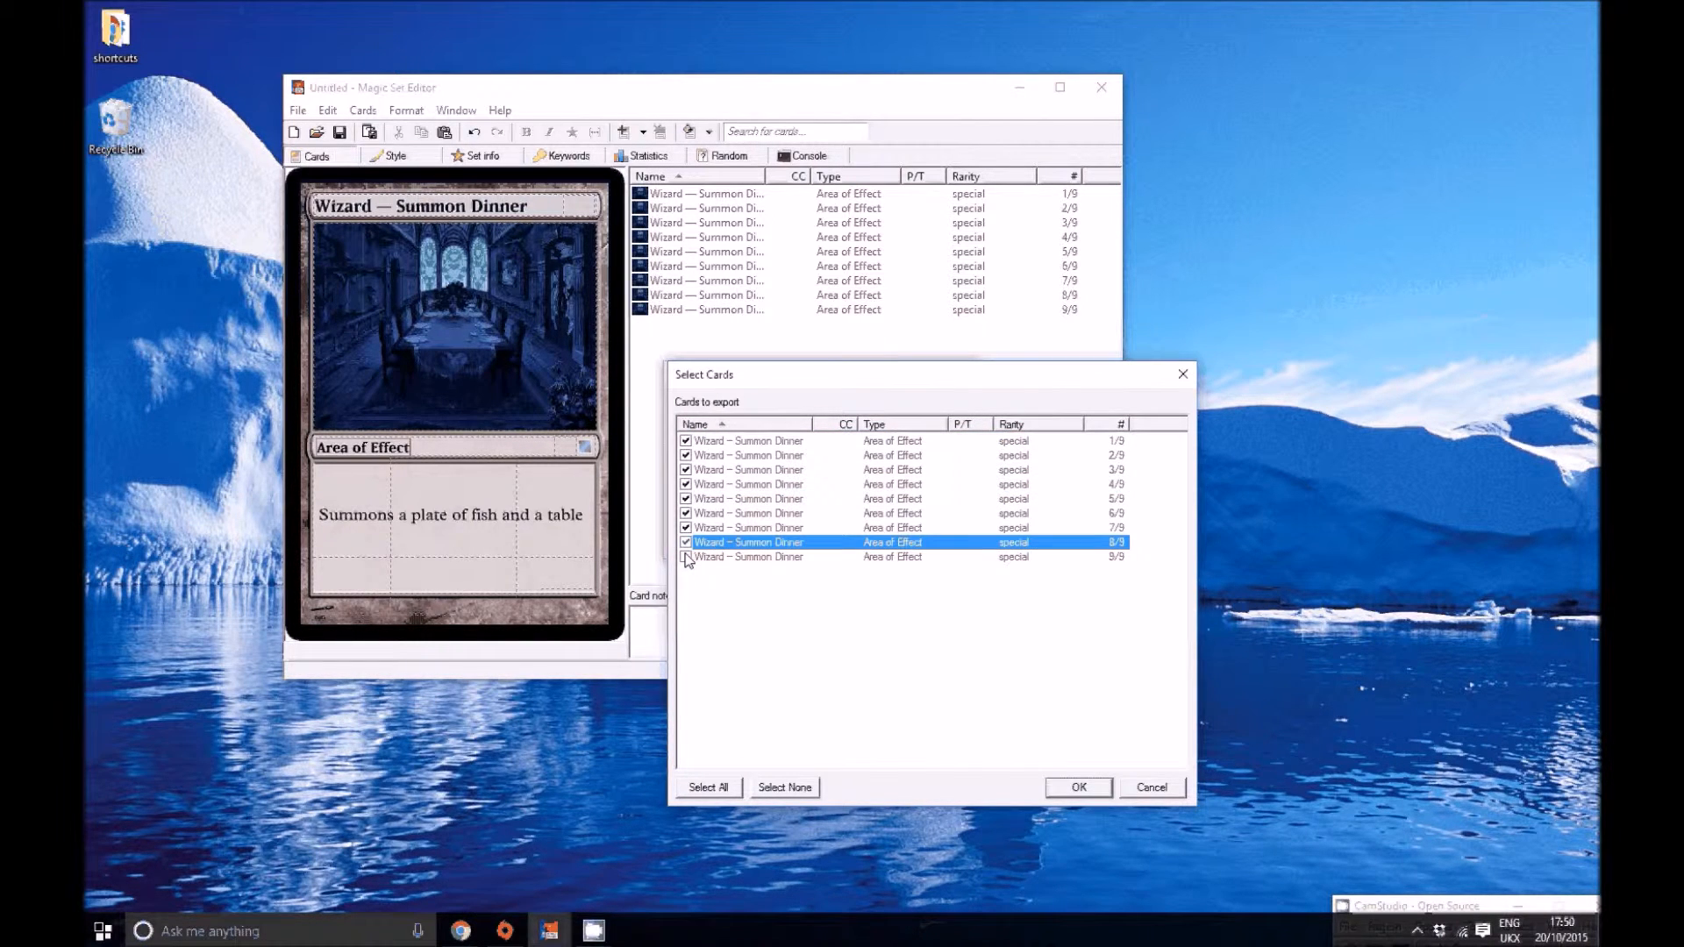
left_click(686, 557)
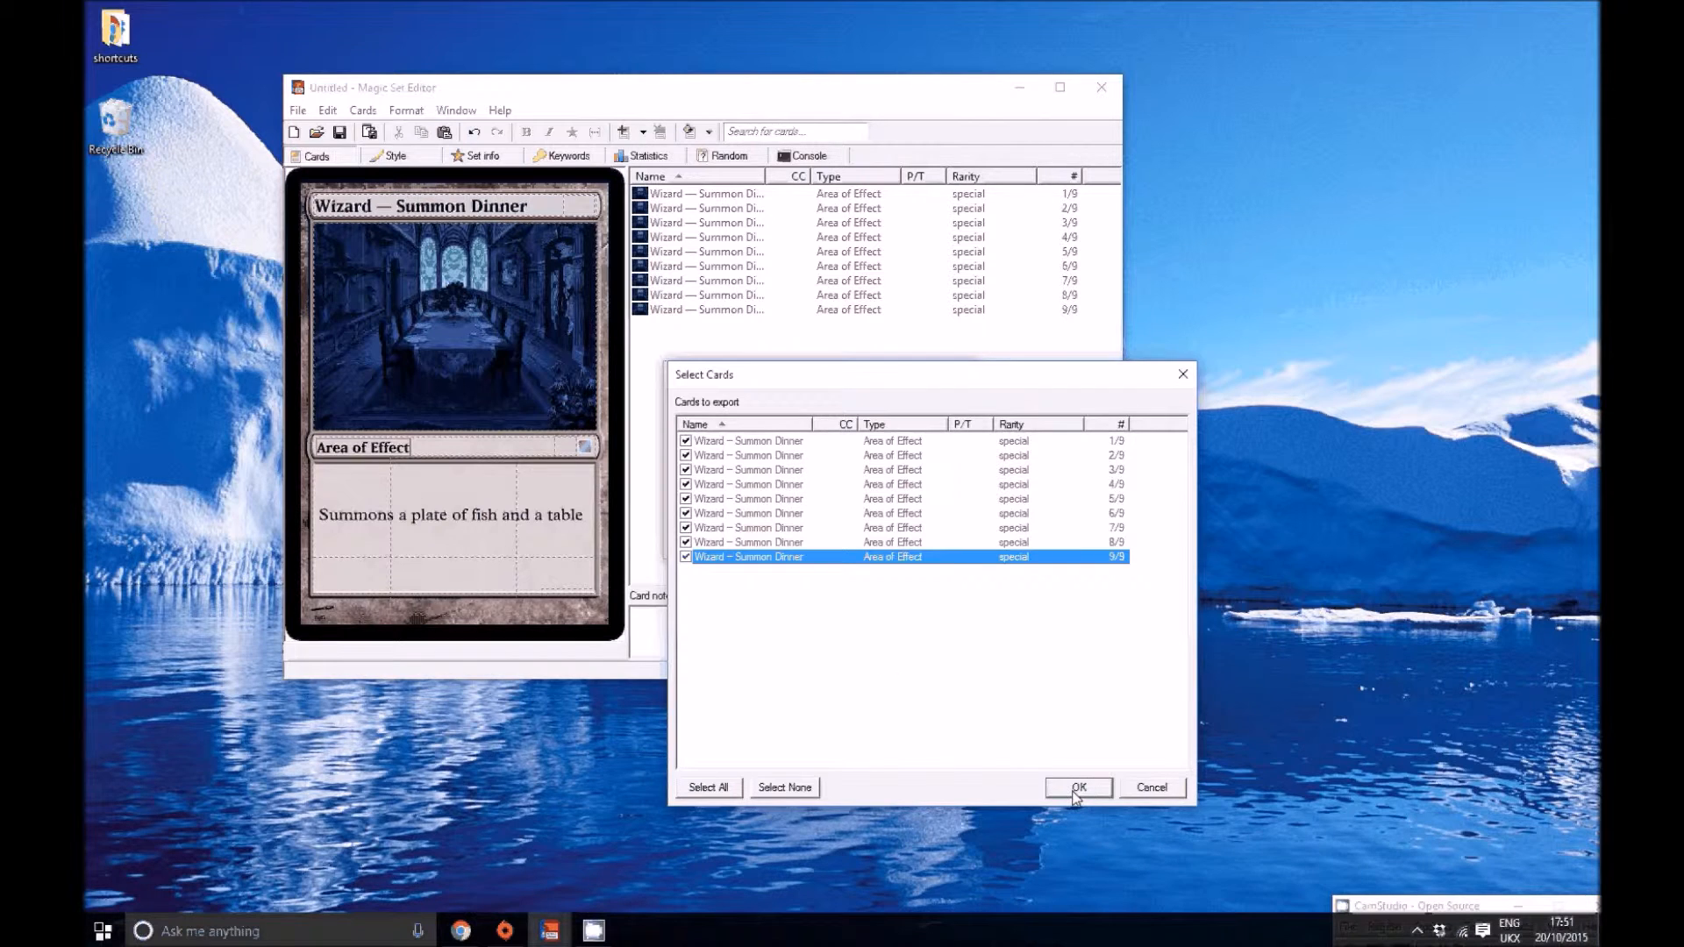
left_click(1077, 787)
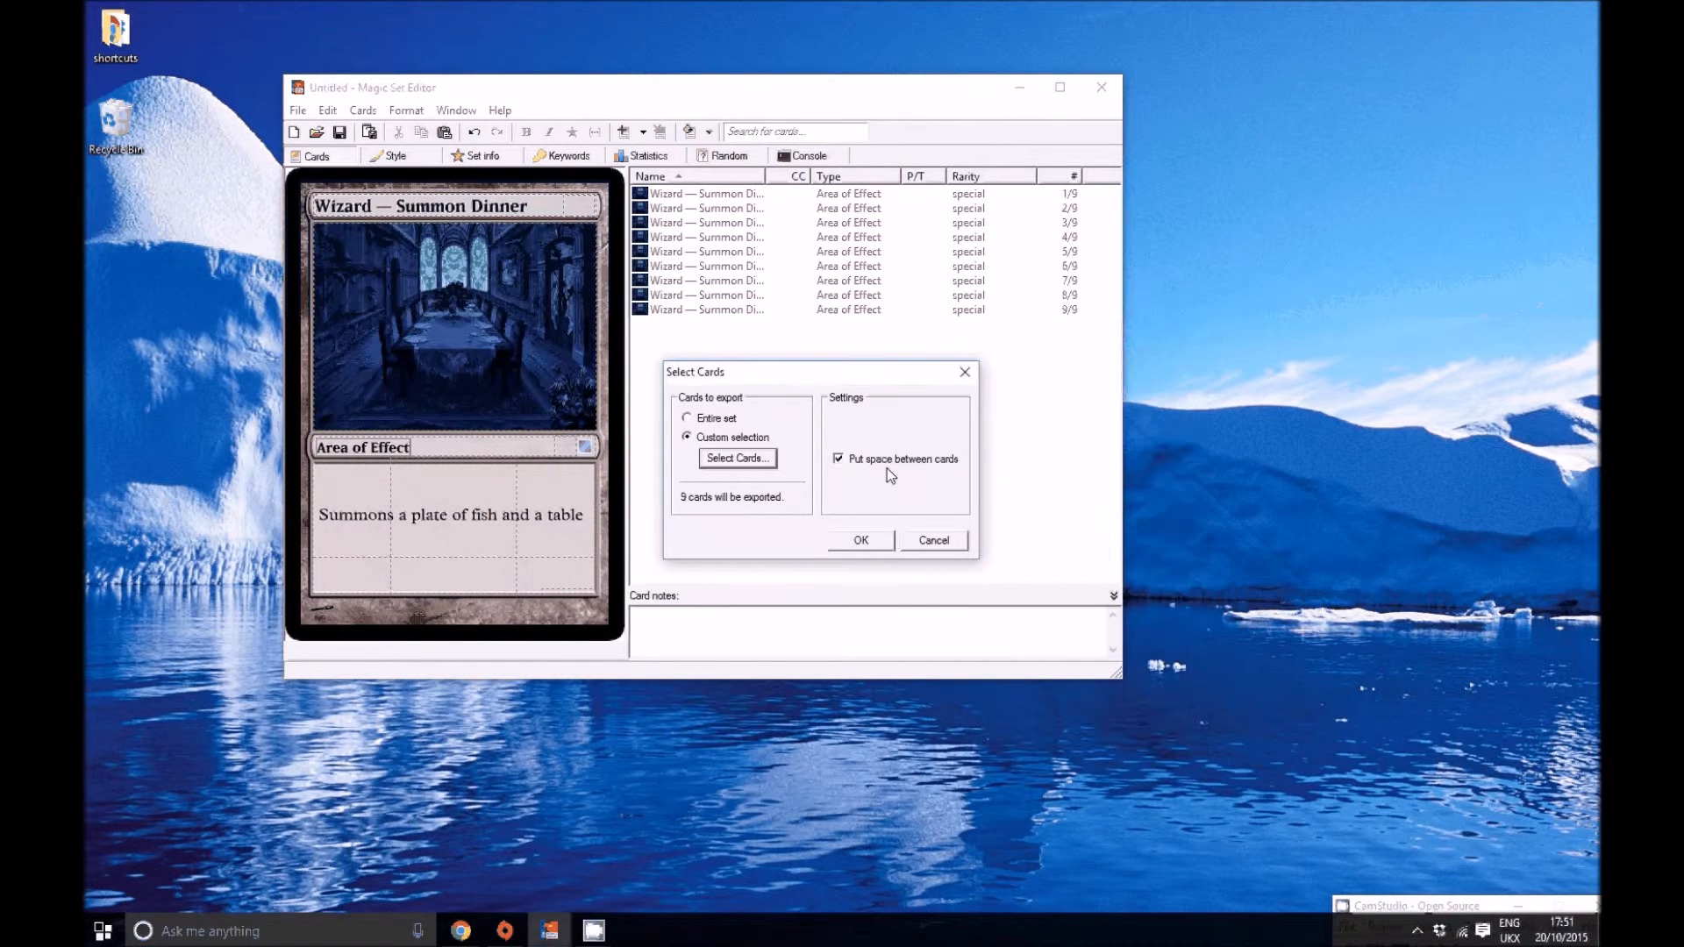
left_click(862, 541)
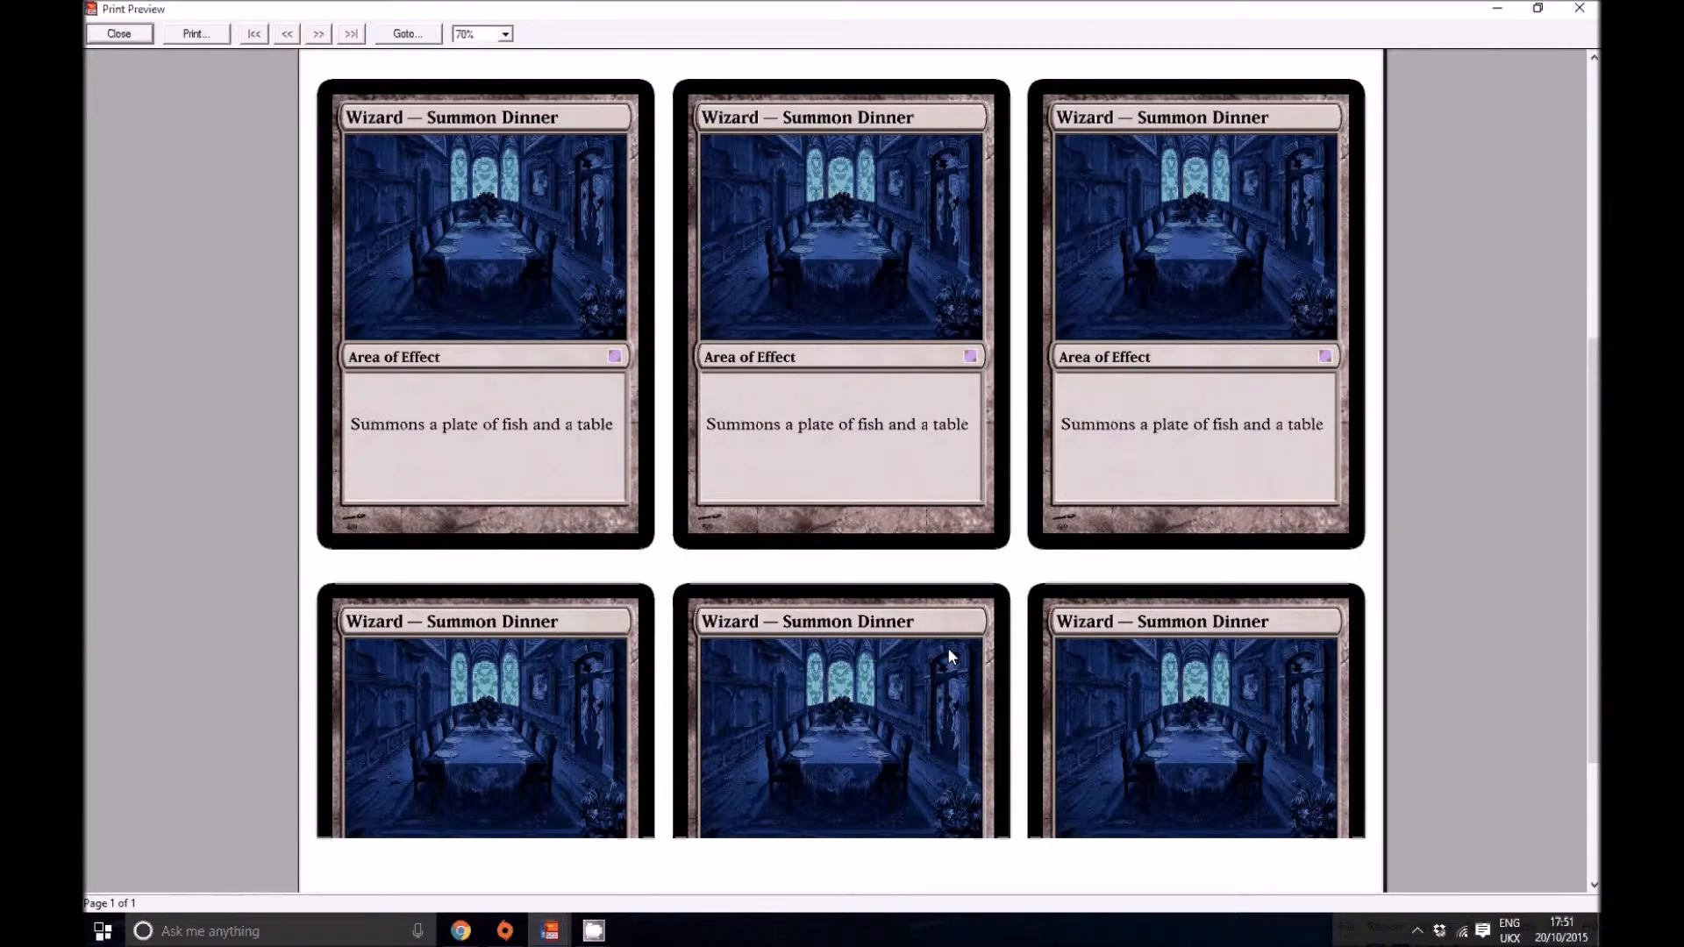
Examine the layout of all three rows of Summon Dinner cards on the print preview page, and close the preview.
scroll(949, 649, "down", 3)
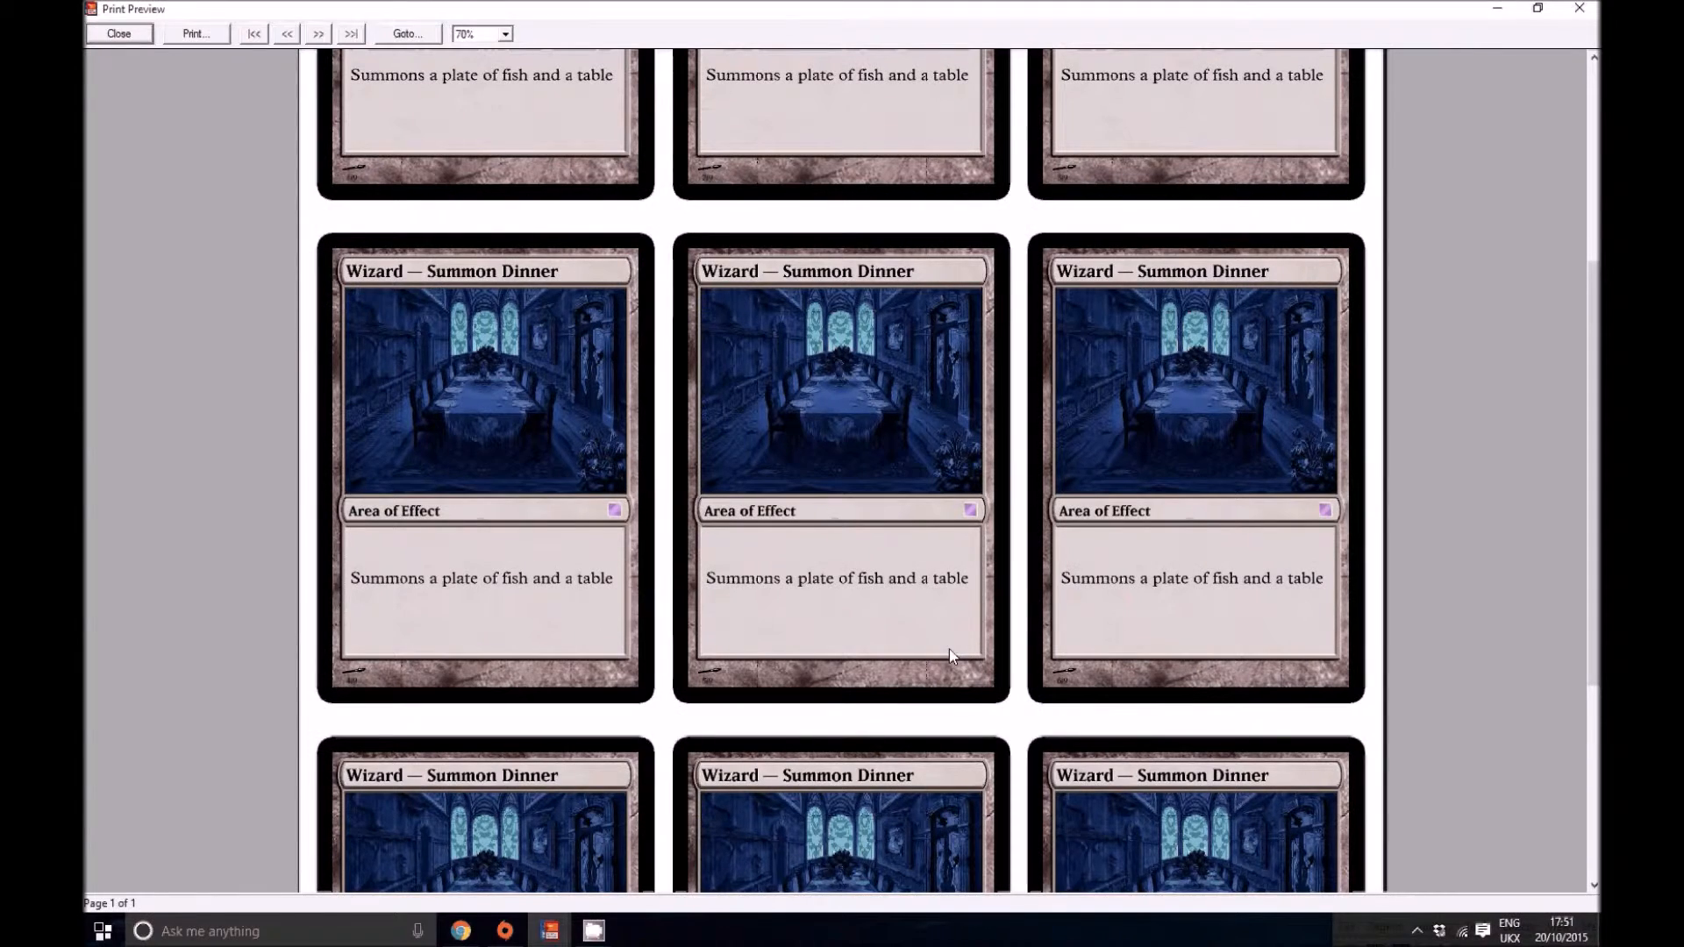
scroll(949, 649, "up", 4)
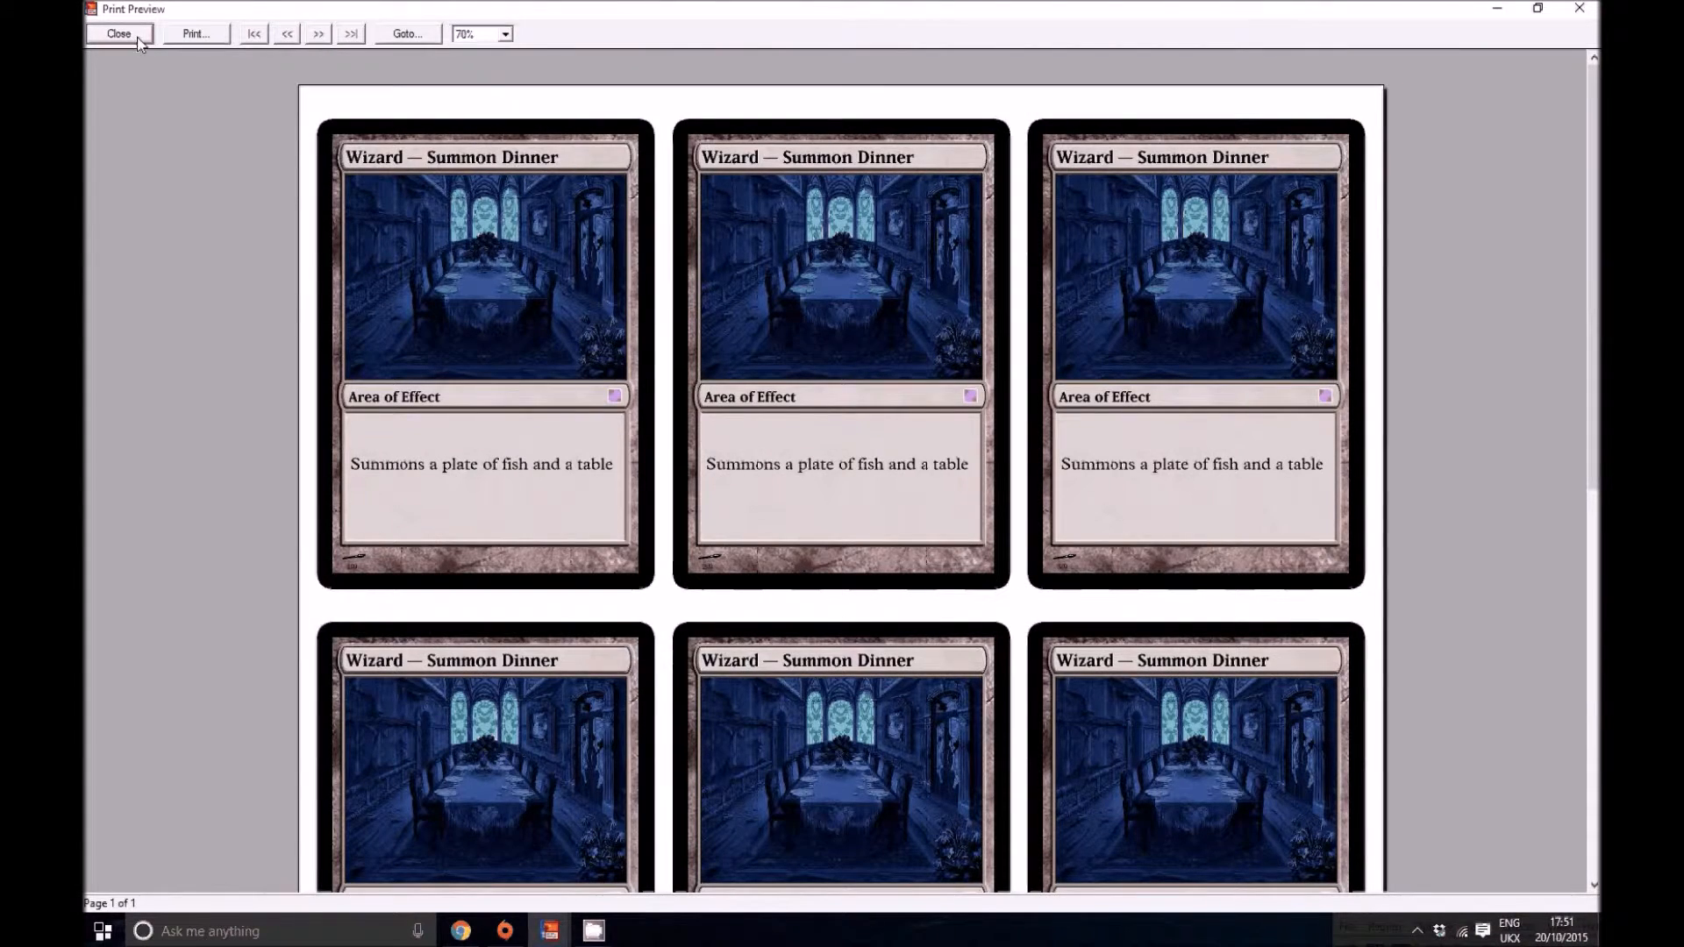
scroll(444, 263, "down", 1)
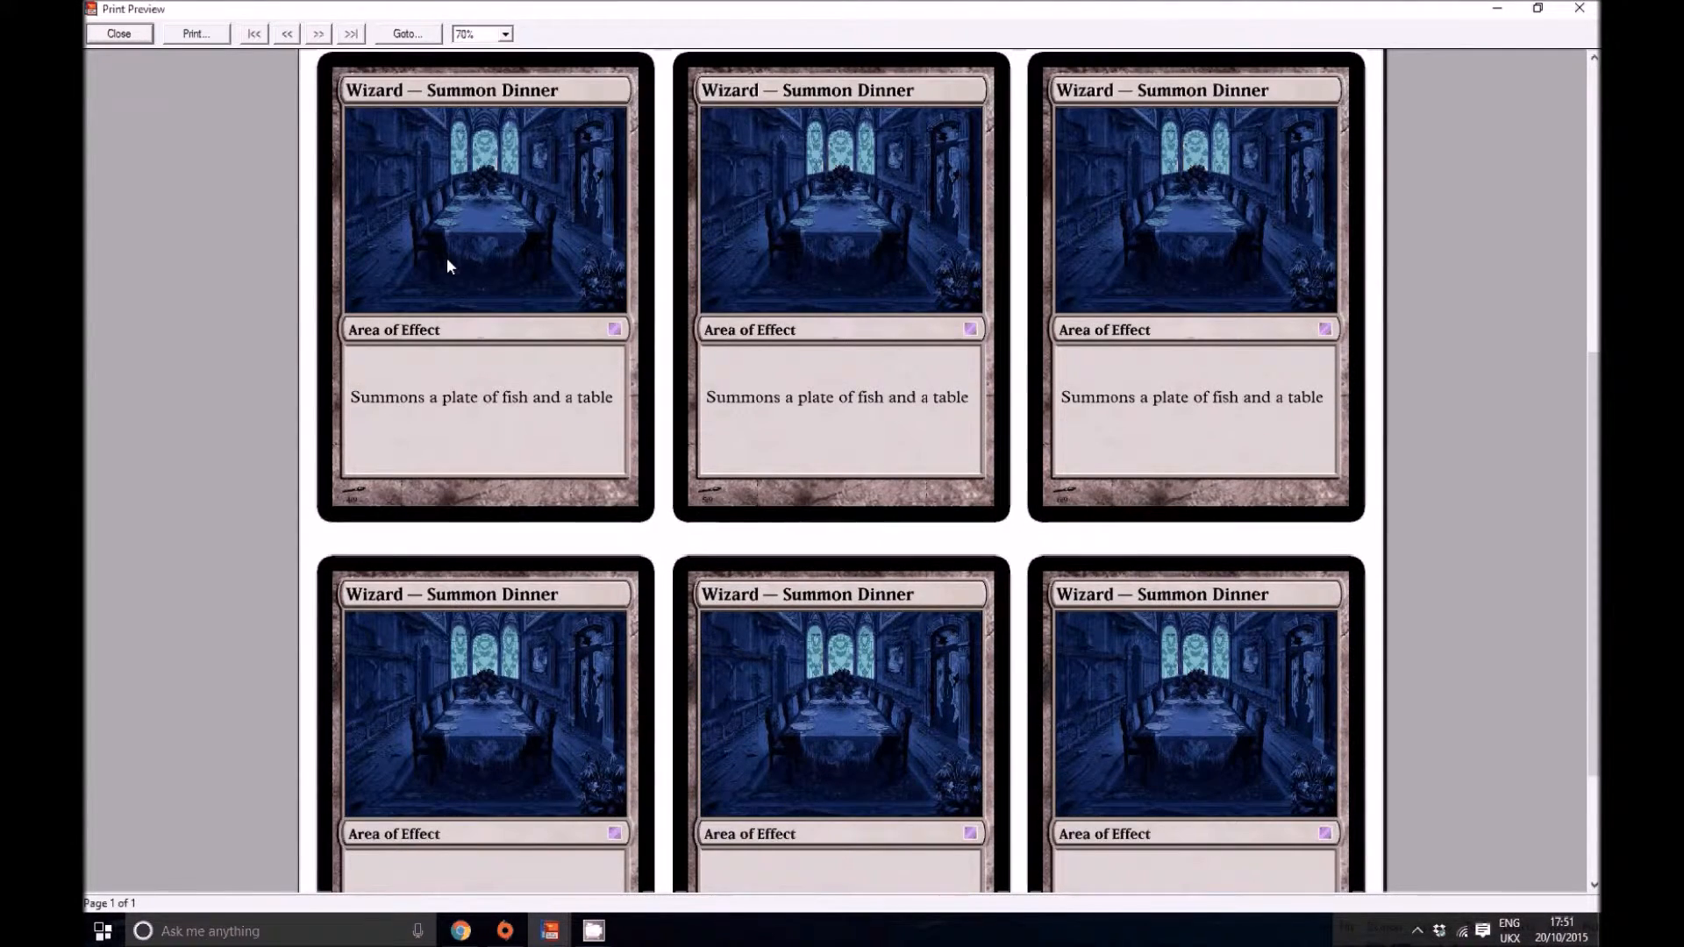
scroll(541, 386, "up", 1)
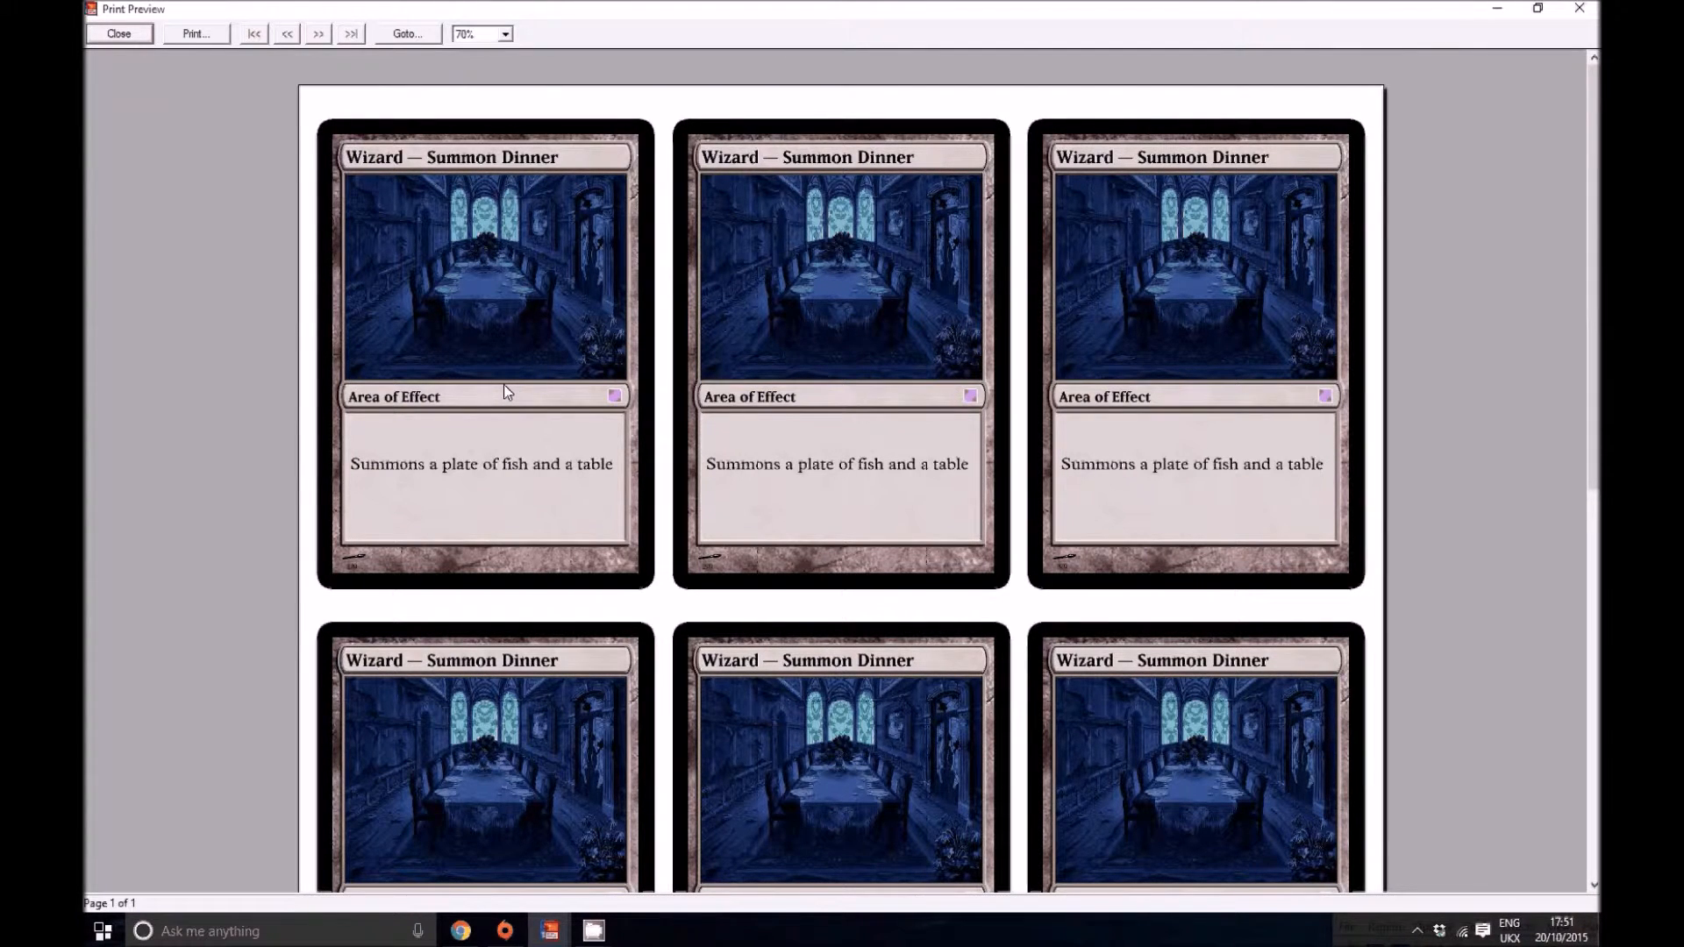
scroll(503, 384, "down", 3)
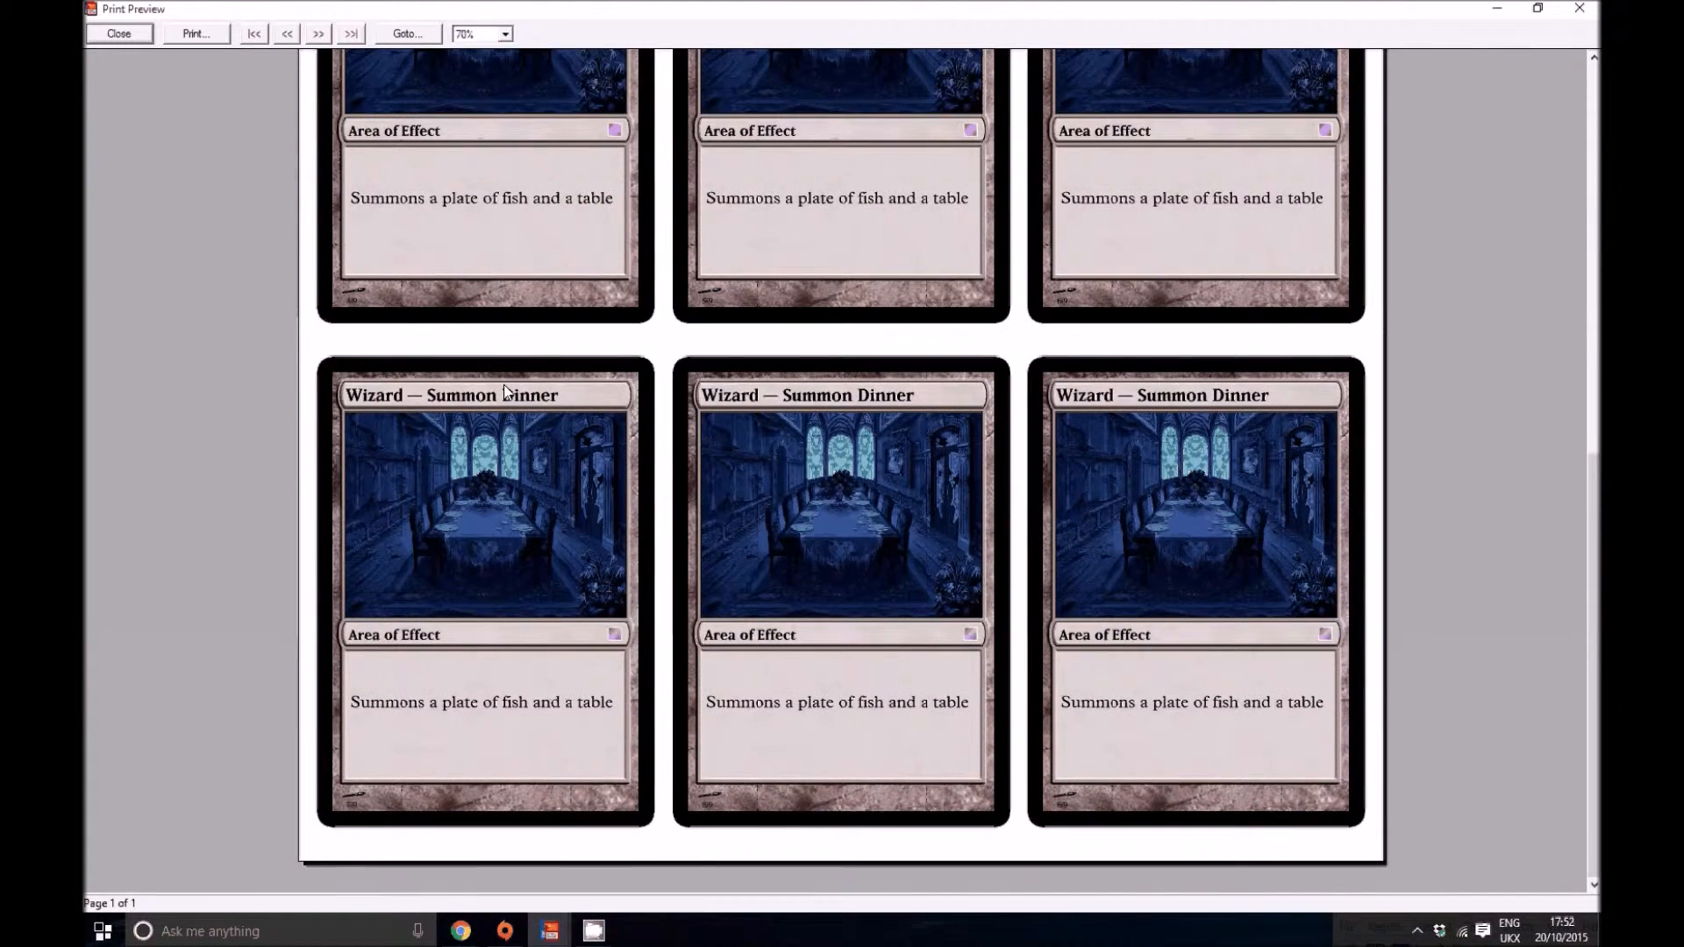
scroll(507, 385, "down", 1)
scroll(509, 386, "down", 3)
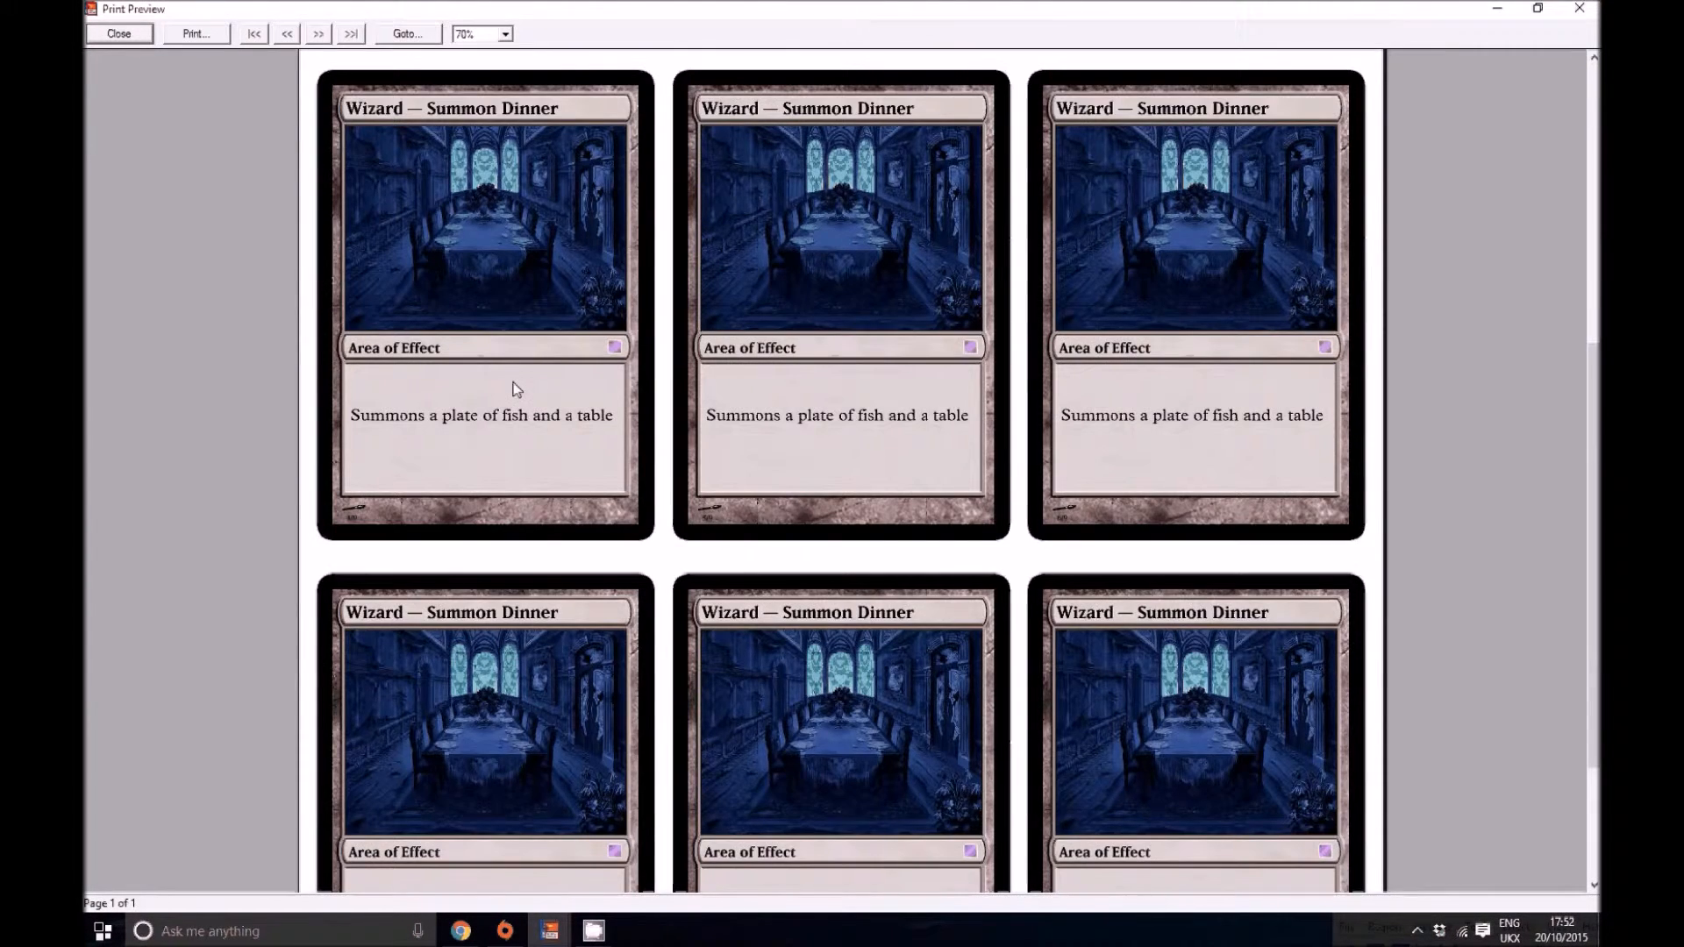
scroll(511, 386, "up", 5)
scroll(514, 387, "down", 5)
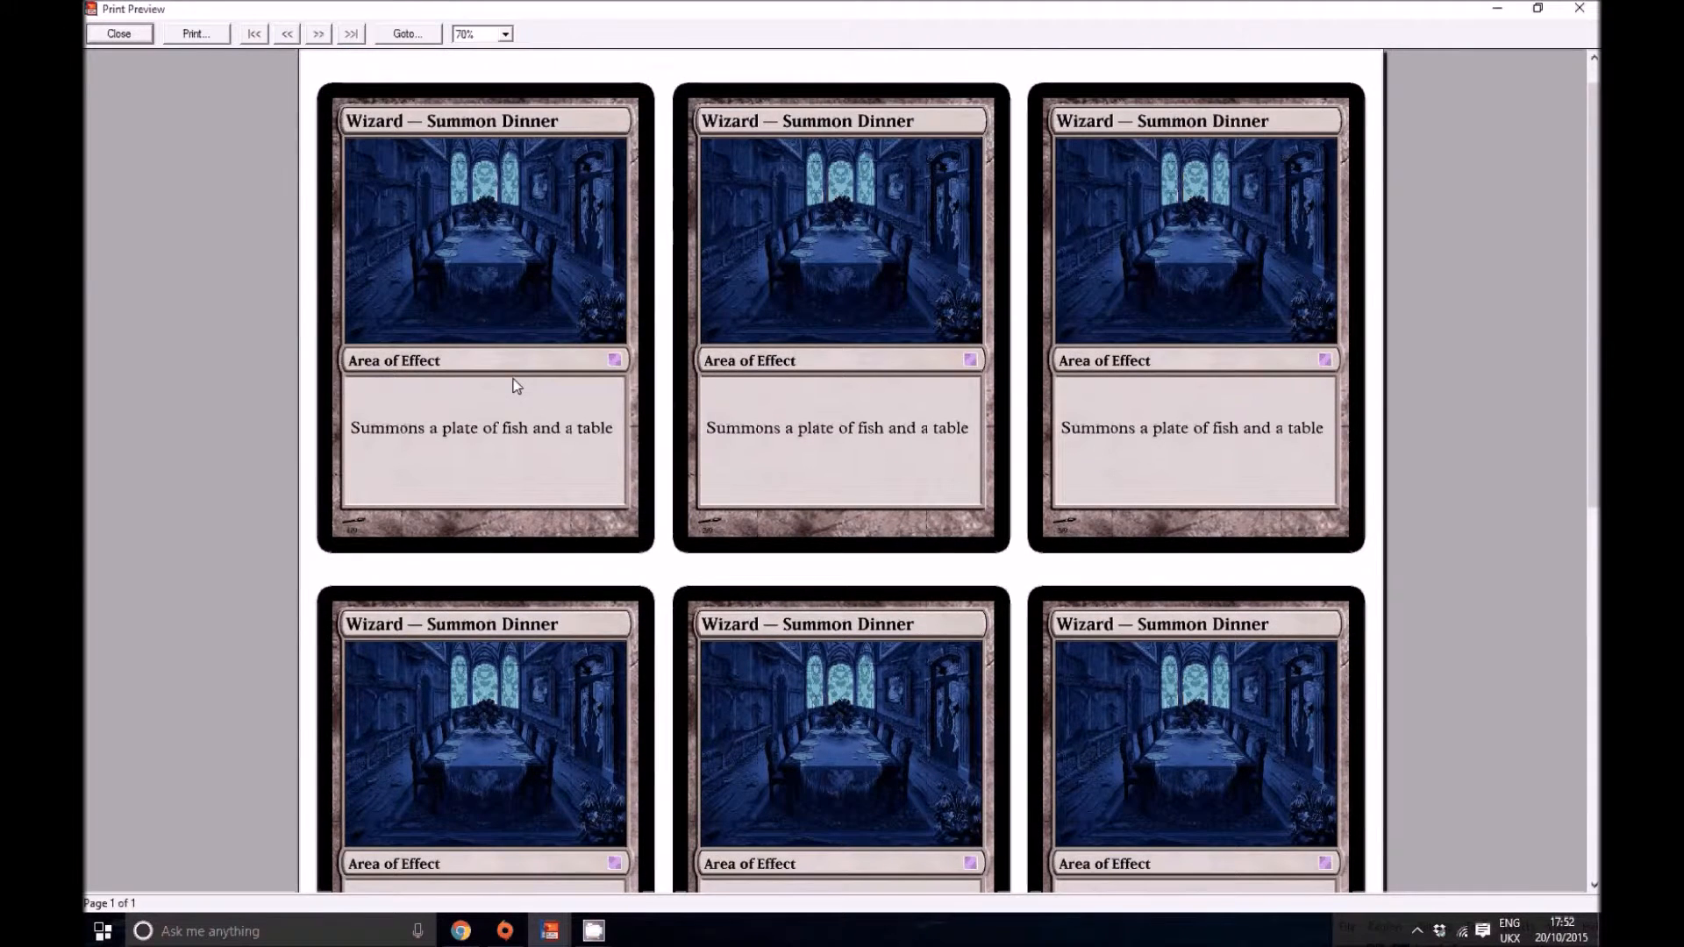
scroll(516, 389, "down", 2)
scroll(516, 389, "up", 4)
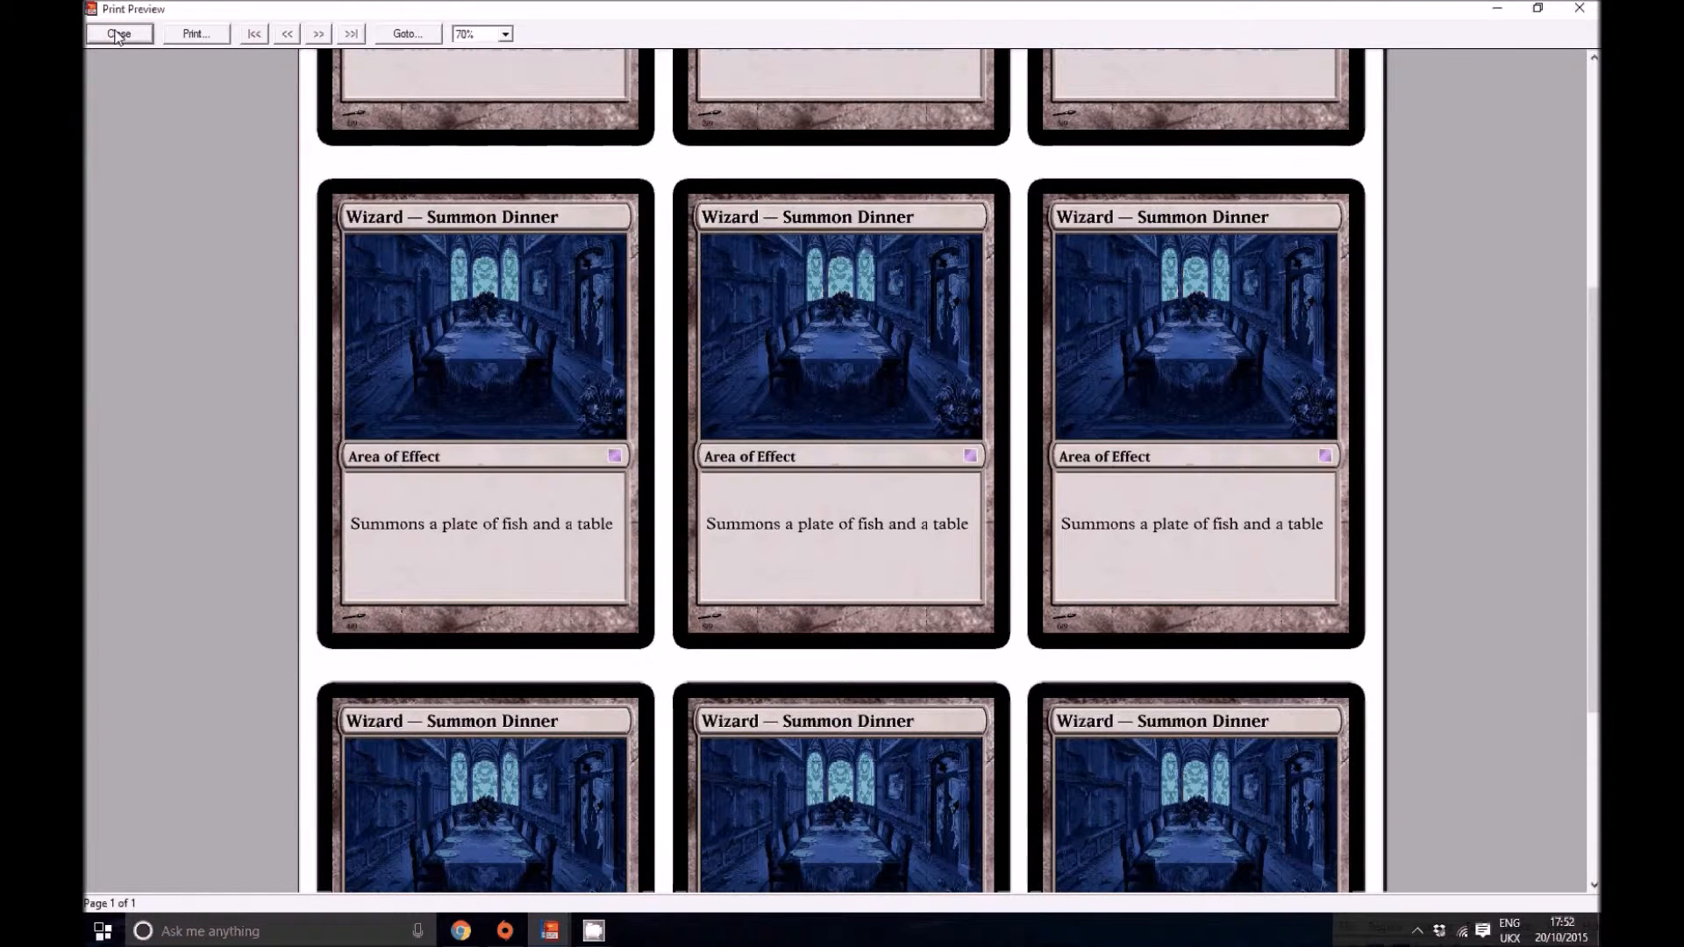
scroll(290, 255, "up", 5)
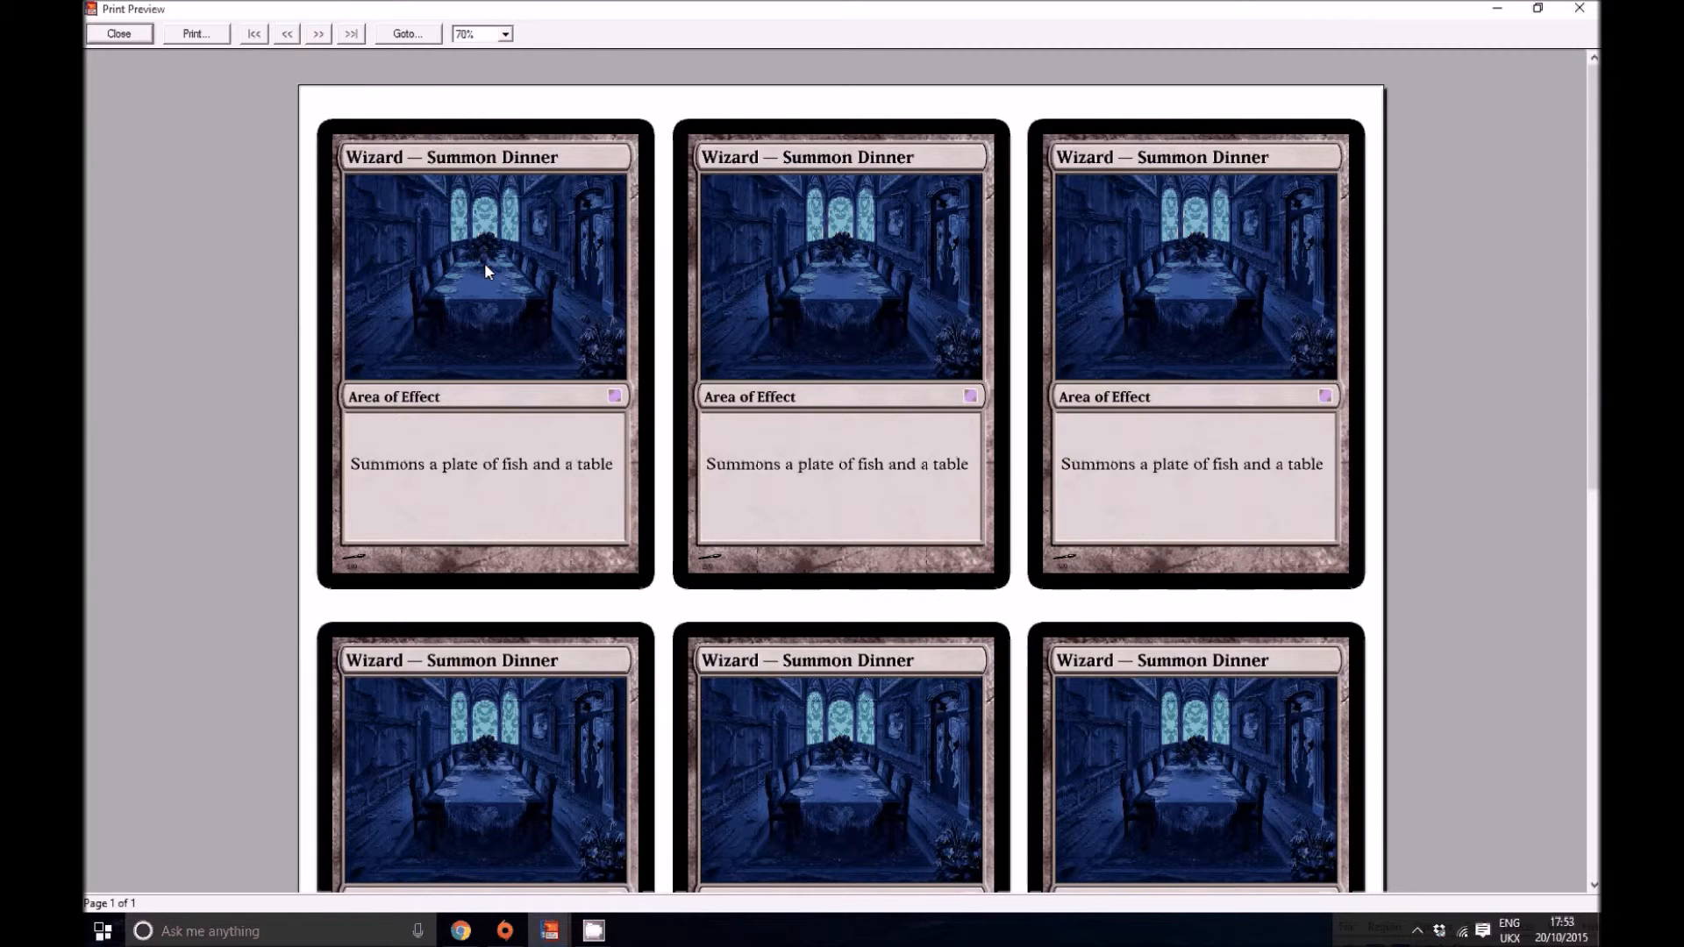
left_click(125, 35)
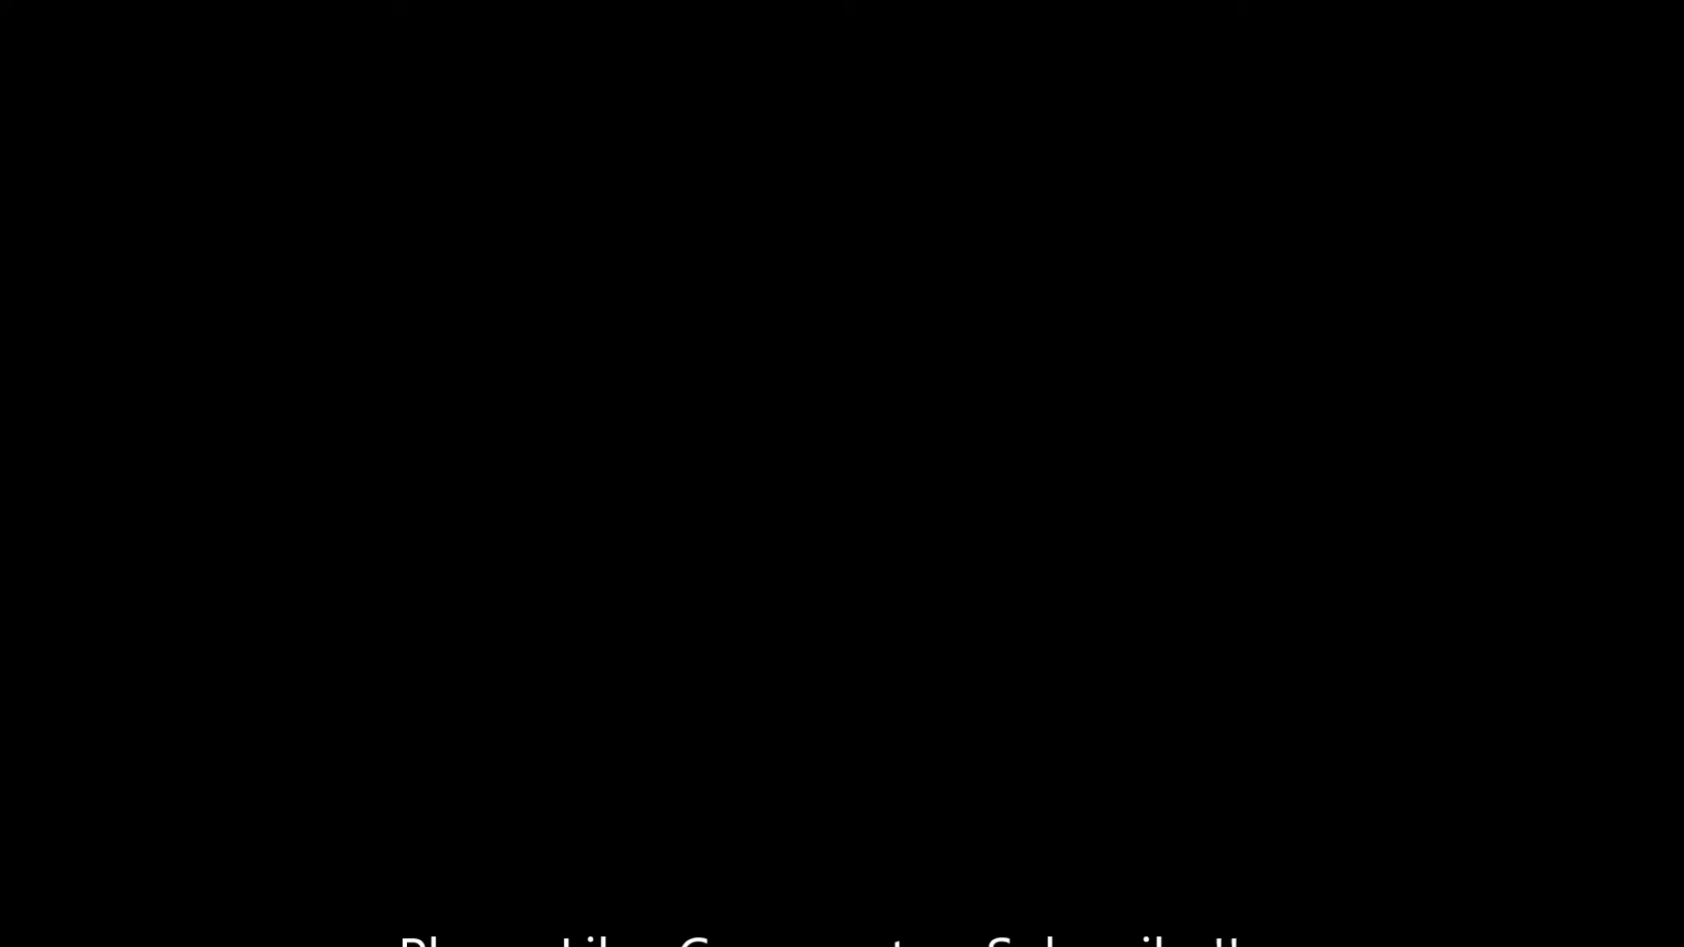